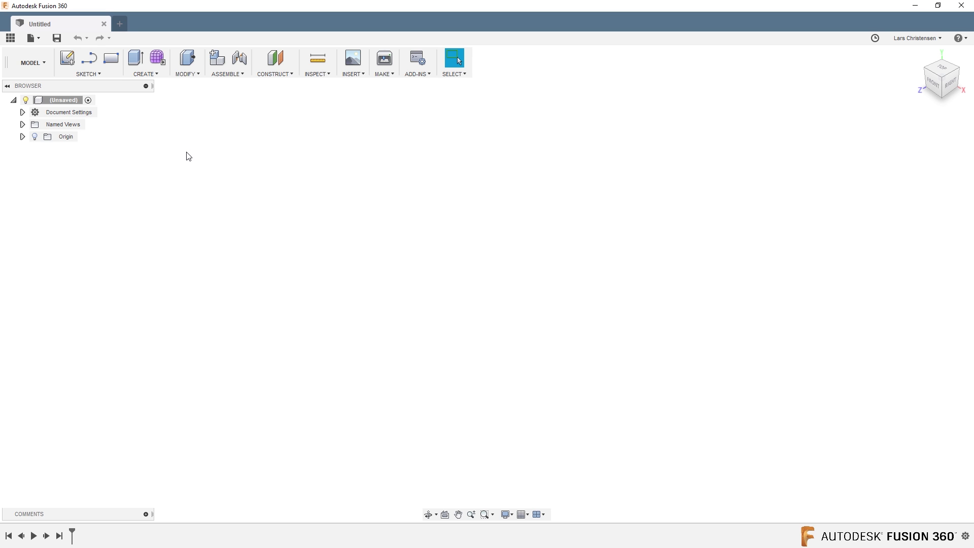
Pin the Change Parameters command to the toolbar
left_click(191, 75)
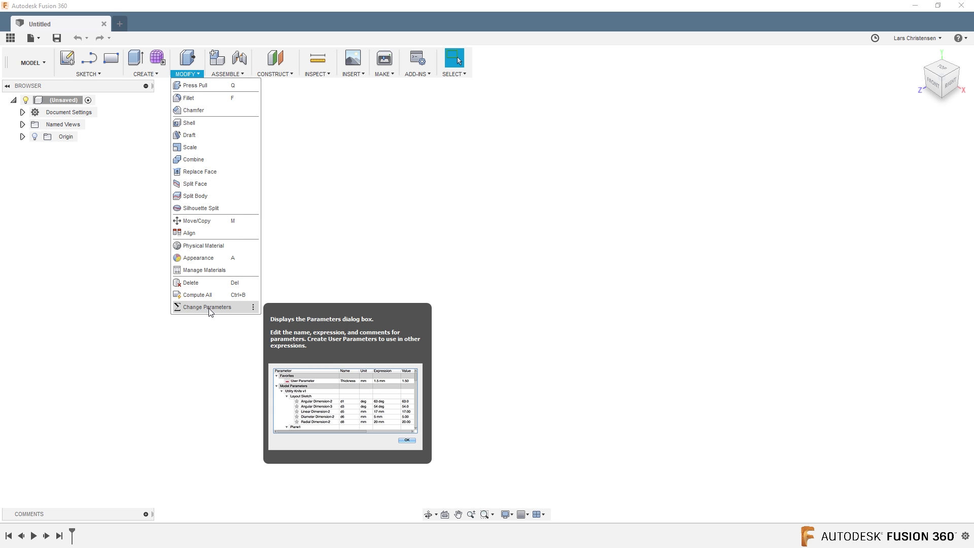
left_click(253, 308)
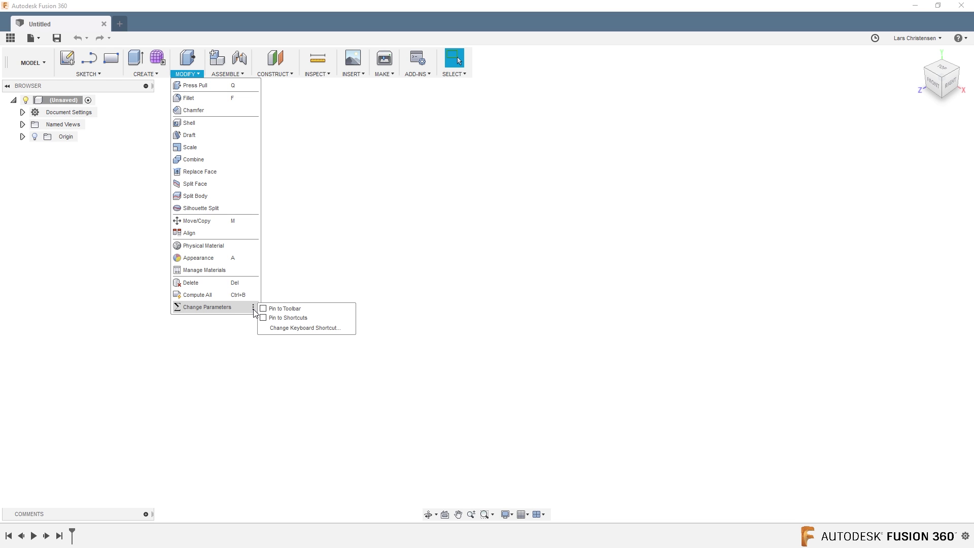
left_click(263, 309)
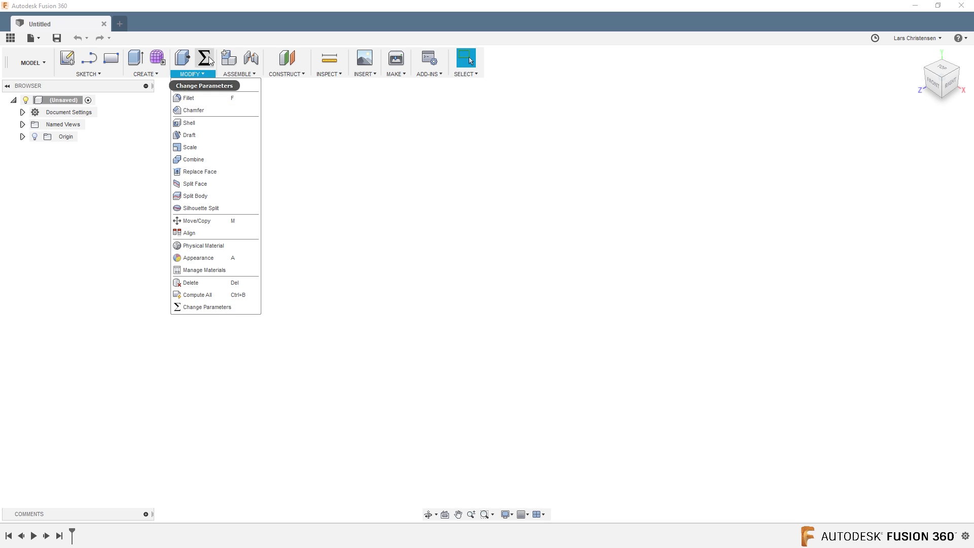
left_click(311, 177)
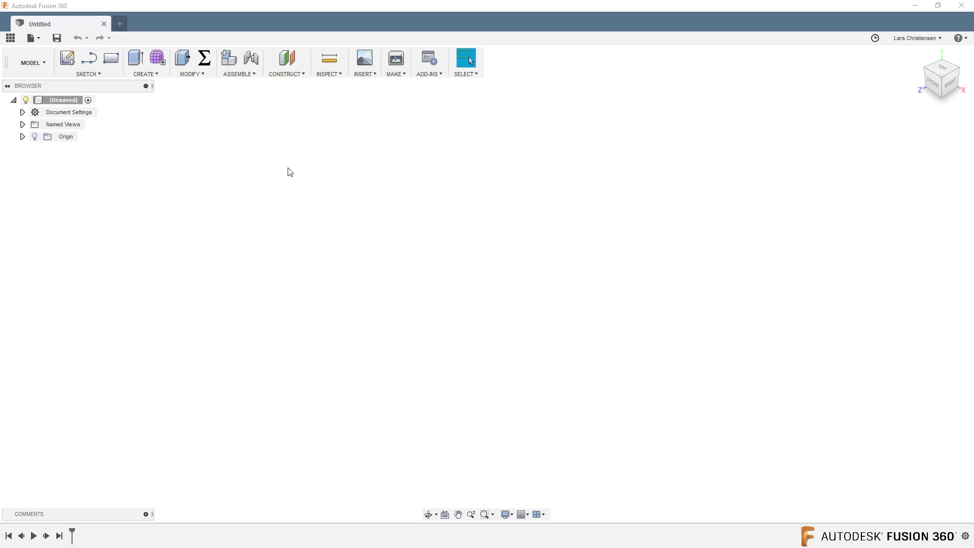
Add a user parameter named Height in mm with the expression 38
left_click(205, 58)
left_click_drag(733, 161, 492, 127)
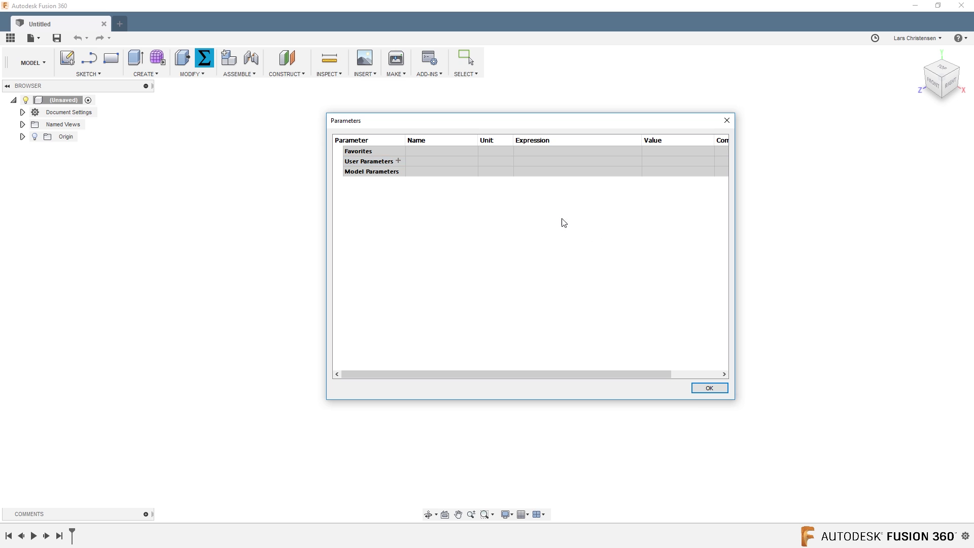
left_click(399, 161)
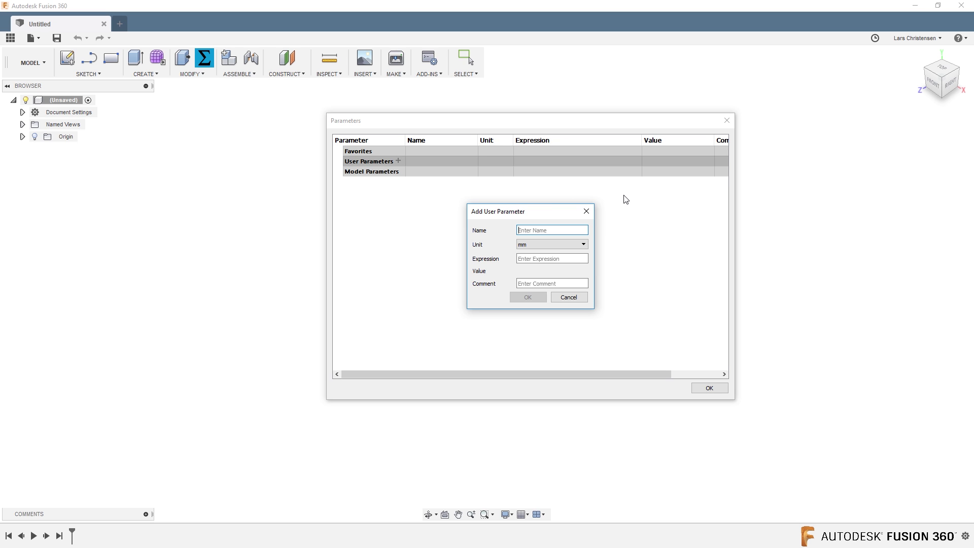
type("Height")
left_click(548, 259)
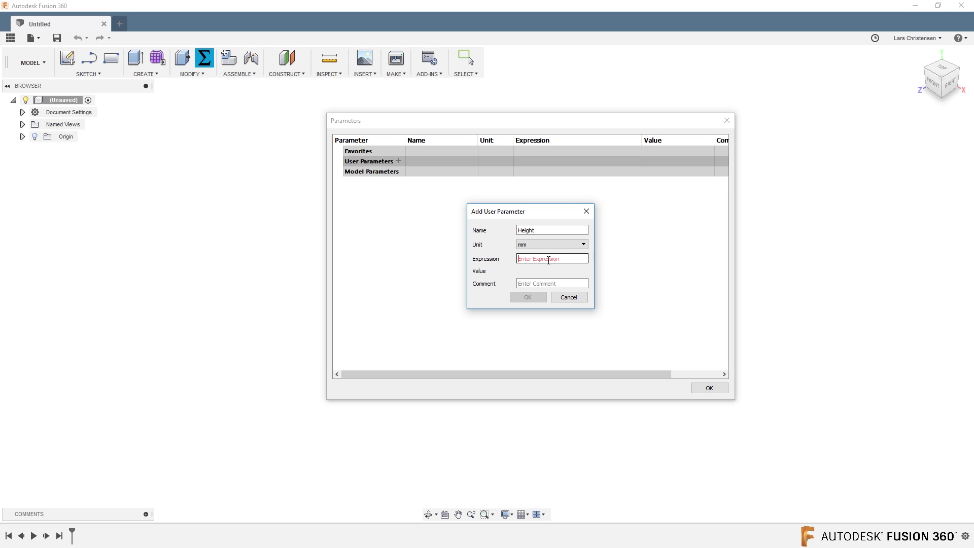
type("38")
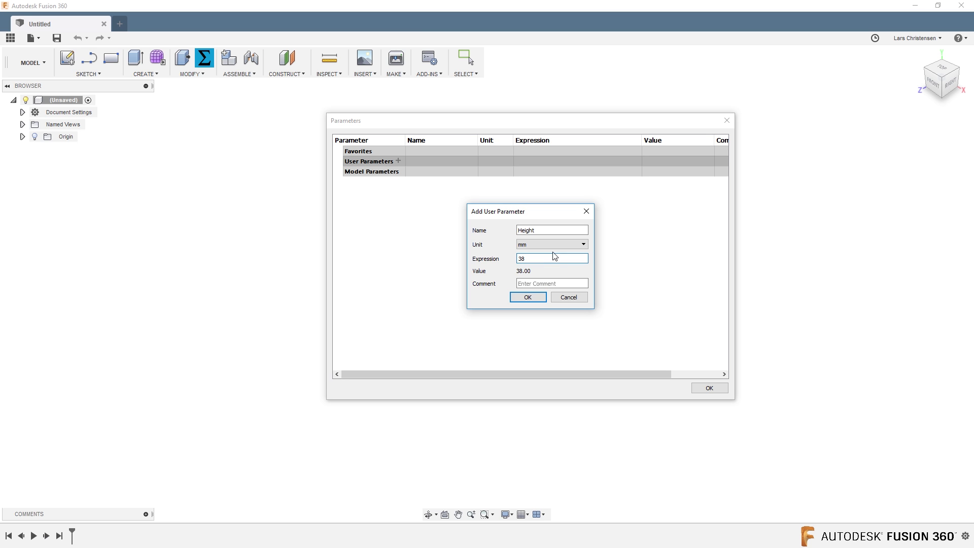
left_click(527, 298)
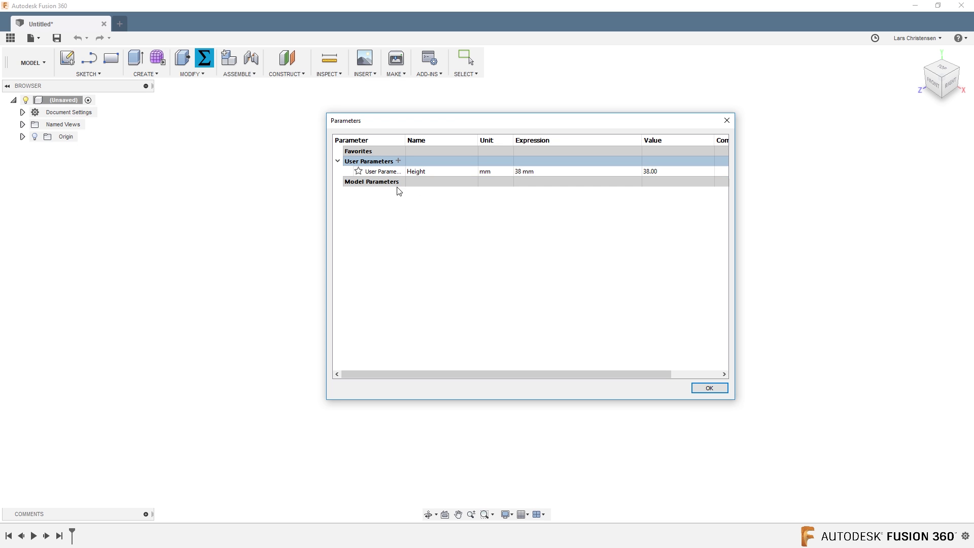
Add a user parameter named Length in mm with the expression 83
left_click(398, 162)
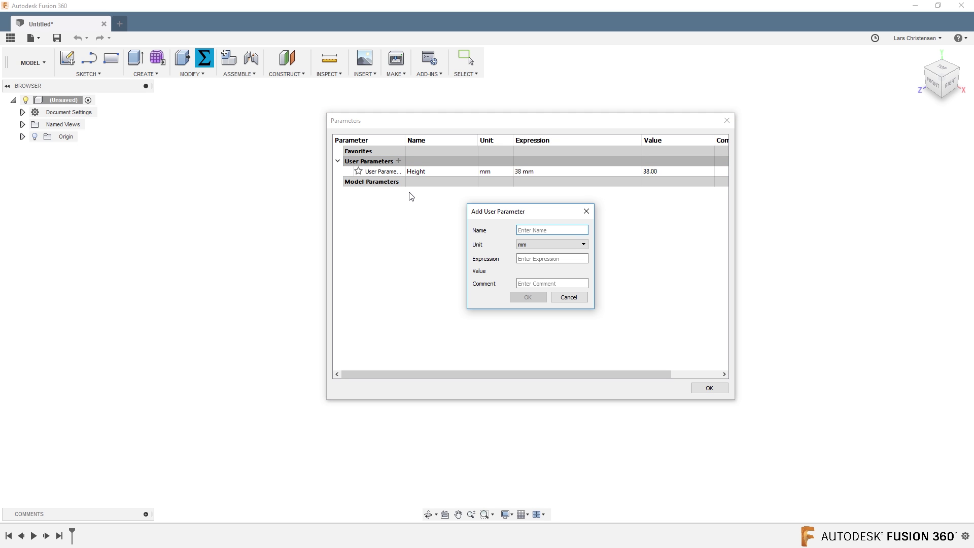
type("Length")
left_click(526, 259)
type("83")
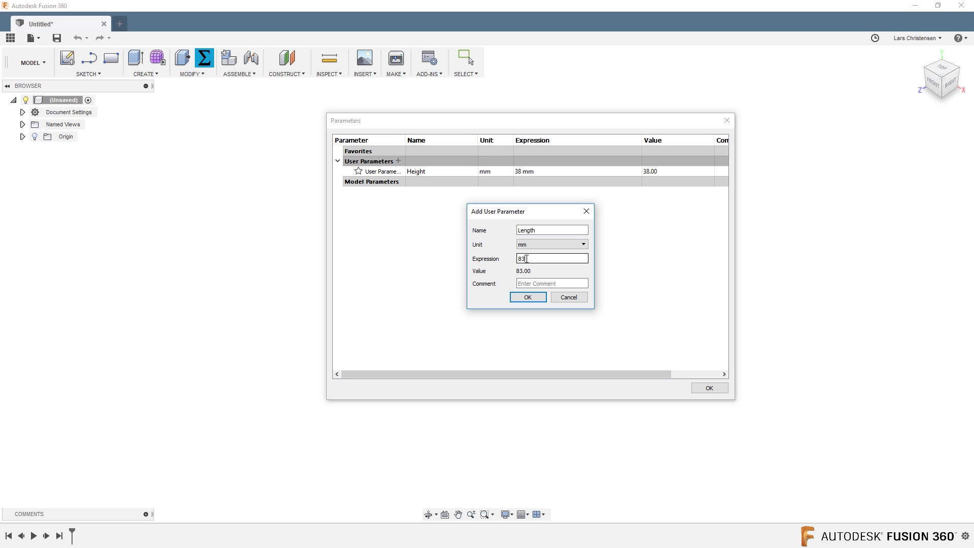
left_click(525, 299)
Add a user parameter named With in mm with the expression 34, and close the parameter list
left_click(399, 161)
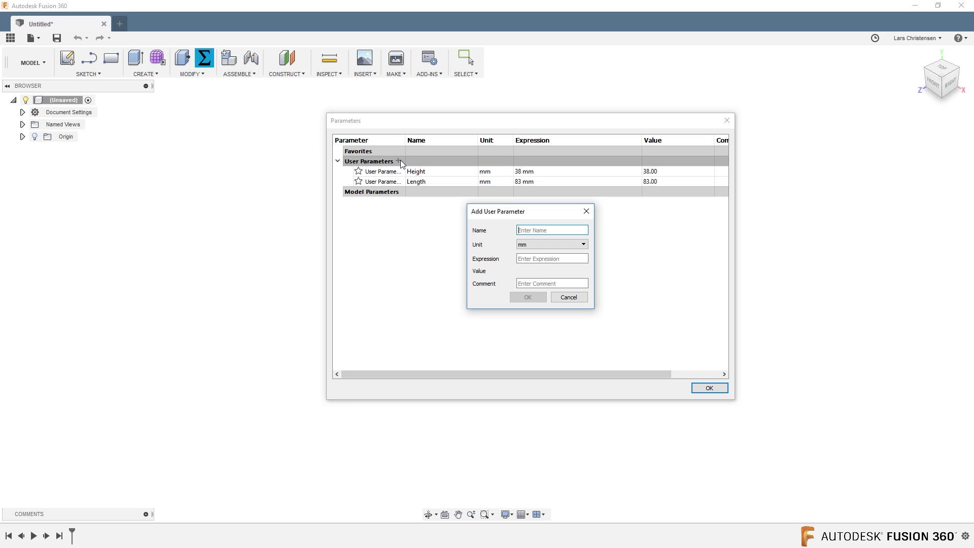
type("With")
left_click(538, 258)
type("34")
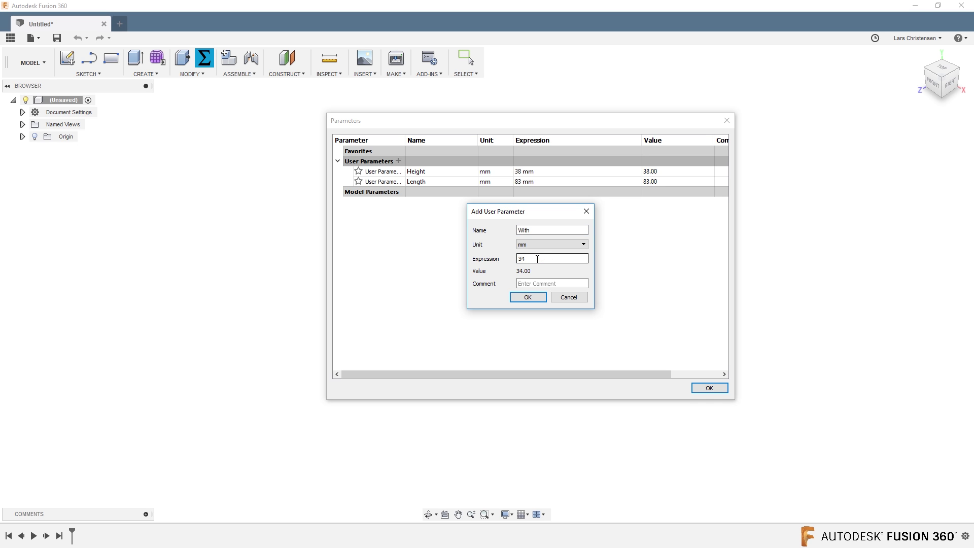
left_click(529, 297)
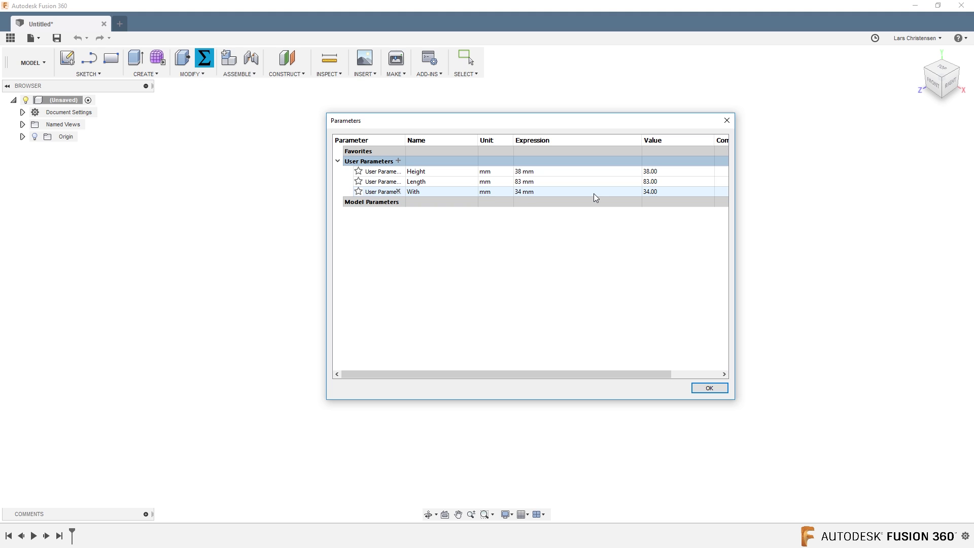
left_click(709, 388)
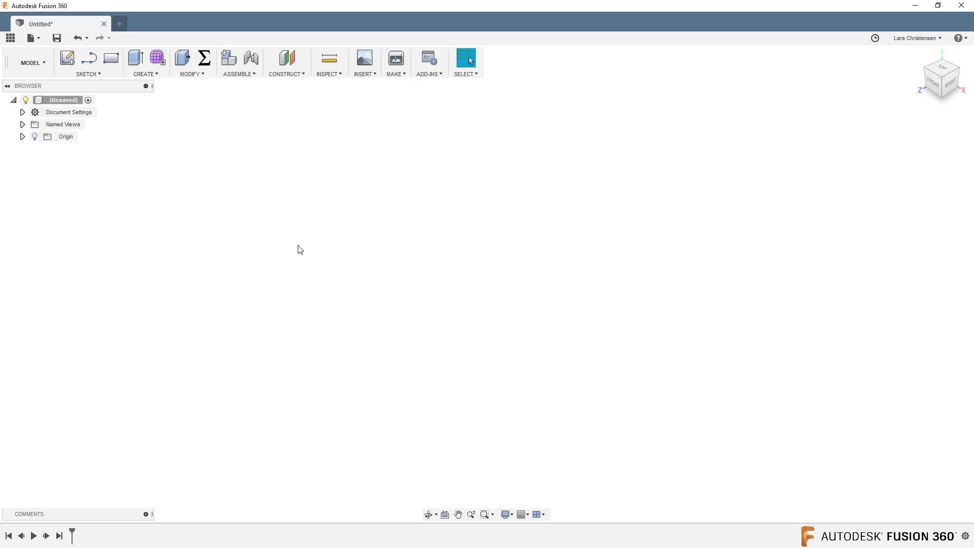
left_click(205, 59)
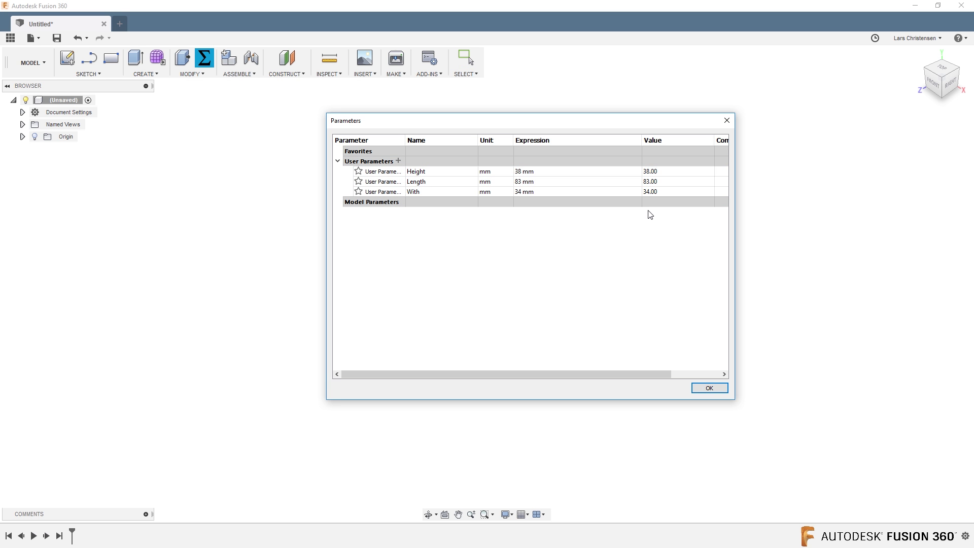
left_click(709, 389)
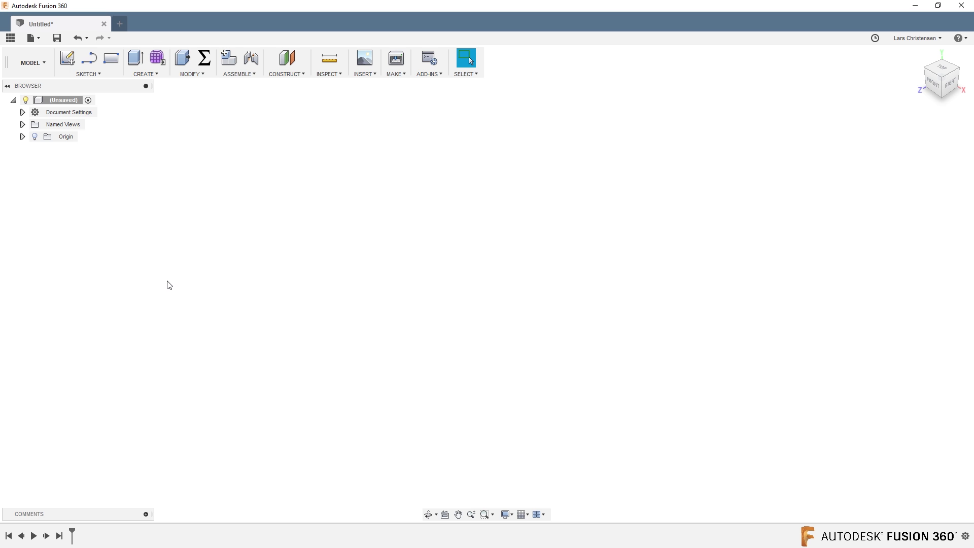
Start a sketch on the horizontal origin plane and begin a center rectangle at the origin
left_click(68, 57)
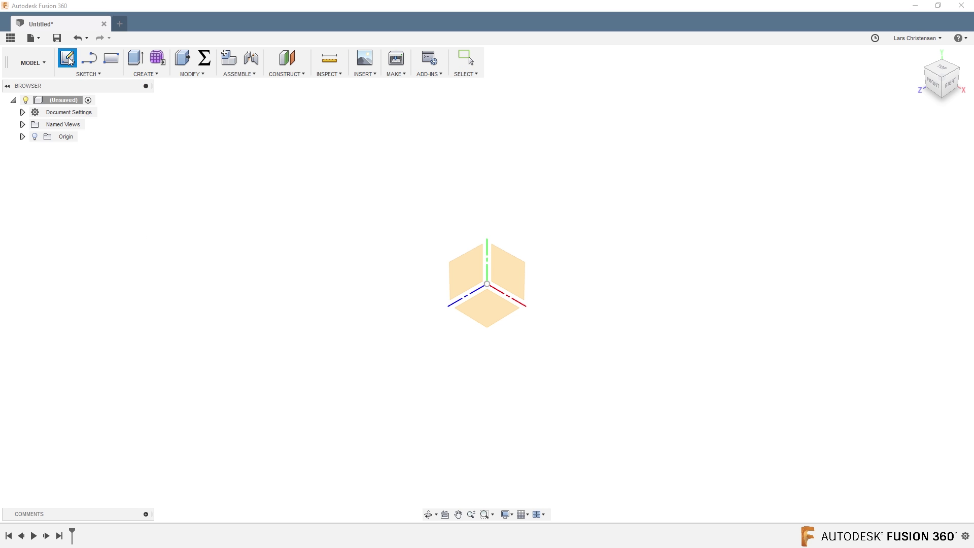
left_click(483, 318)
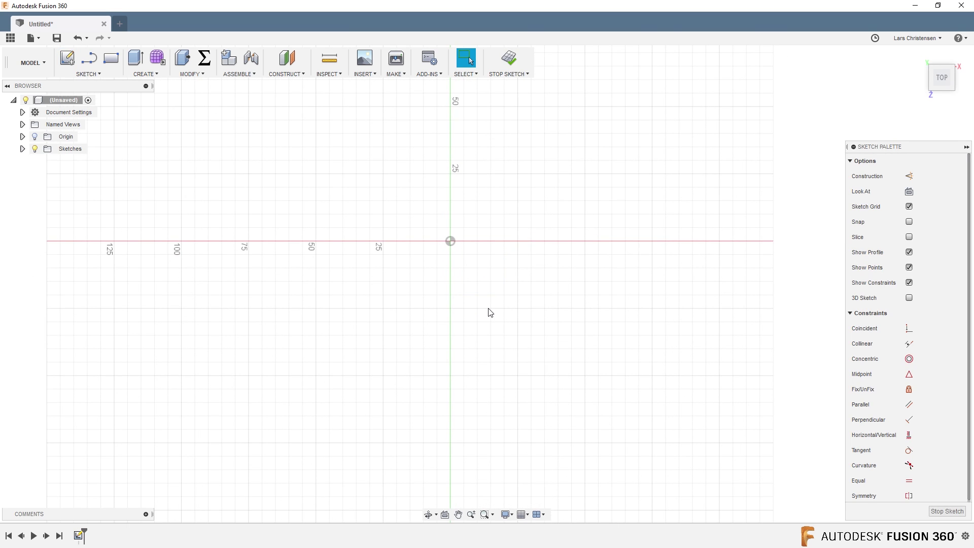
key("s")
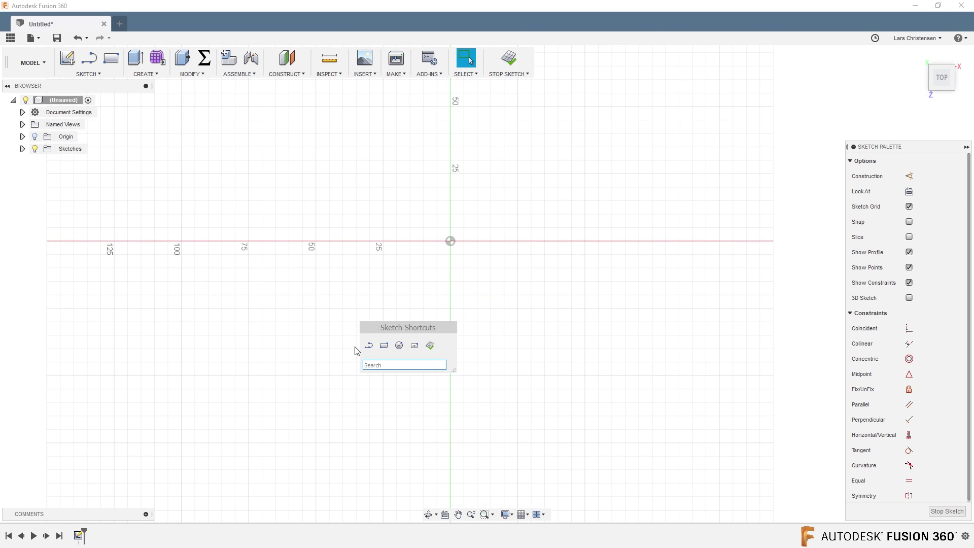
left_click(416, 348)
left_click(450, 241)
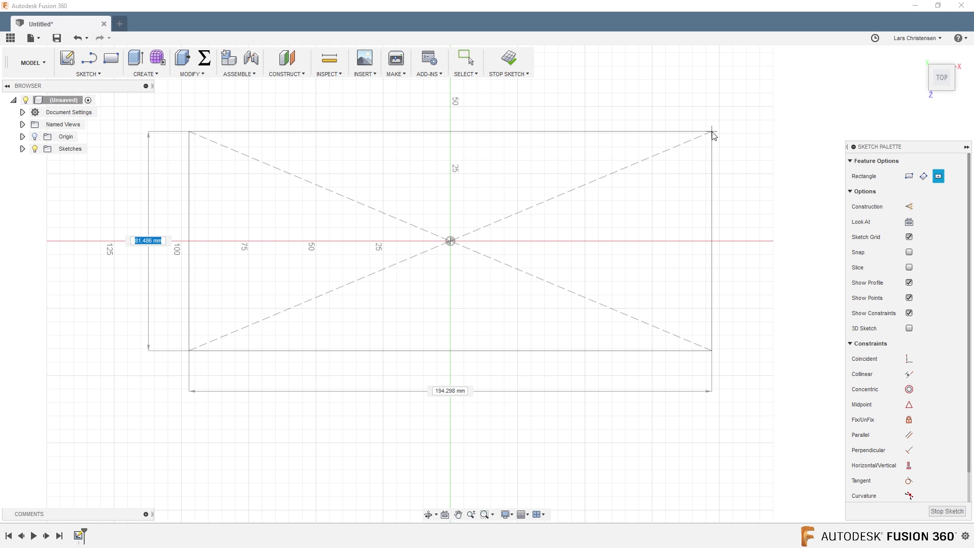
Assign the With parameter to the rectangle's vertical dimension
key("Tab")
key("Tab")
key("Tab")
key("Tab")
key("Tab")
key("Tab")
key("Tab")
key("Tab")
type("w")
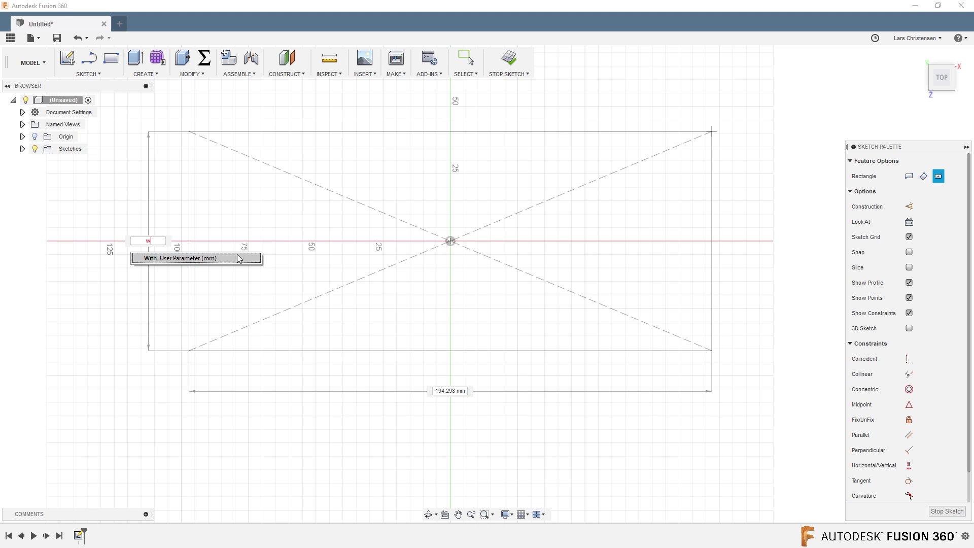
left_click(199, 259)
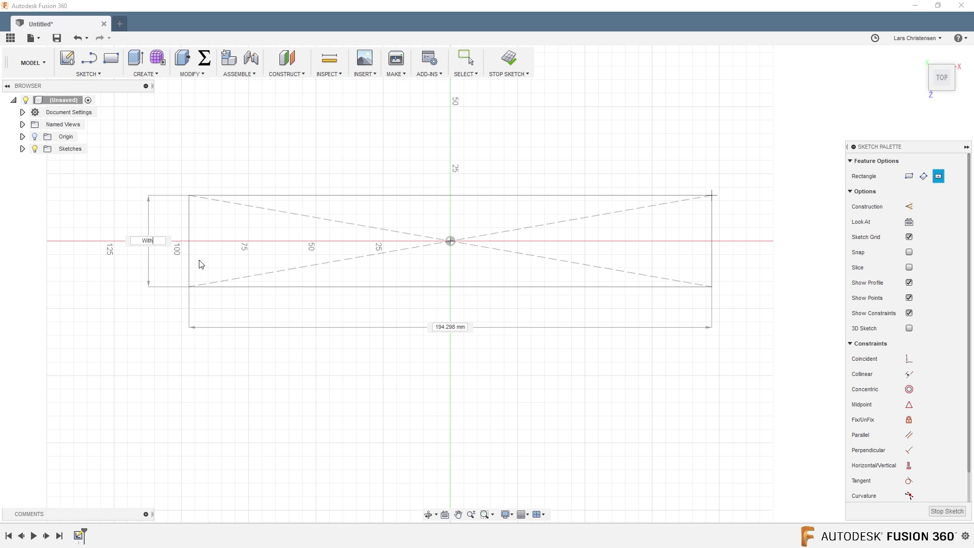
Assign the Length parameter to the rectangle's horizontal dimension and finish the rectangle
key("Tab")
key("BackSpace")
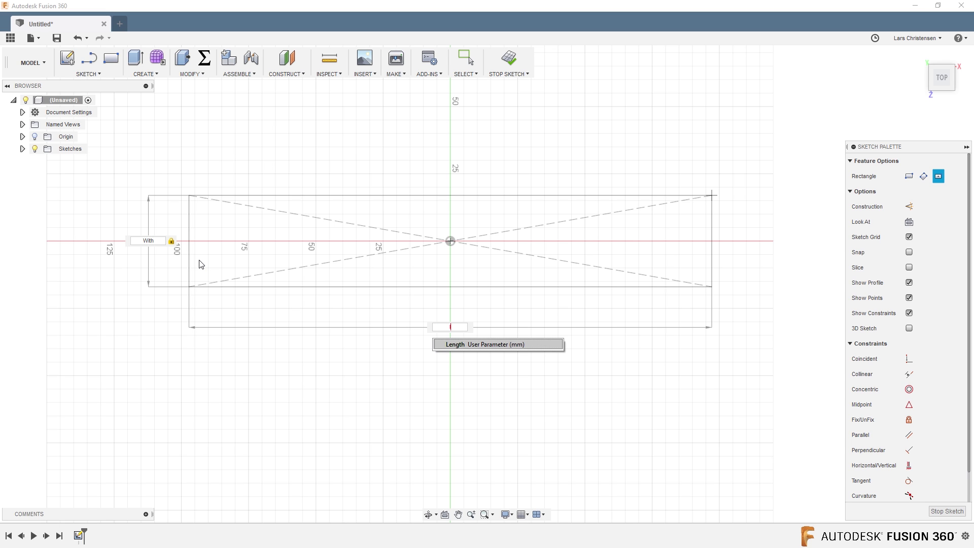
left_click(469, 346)
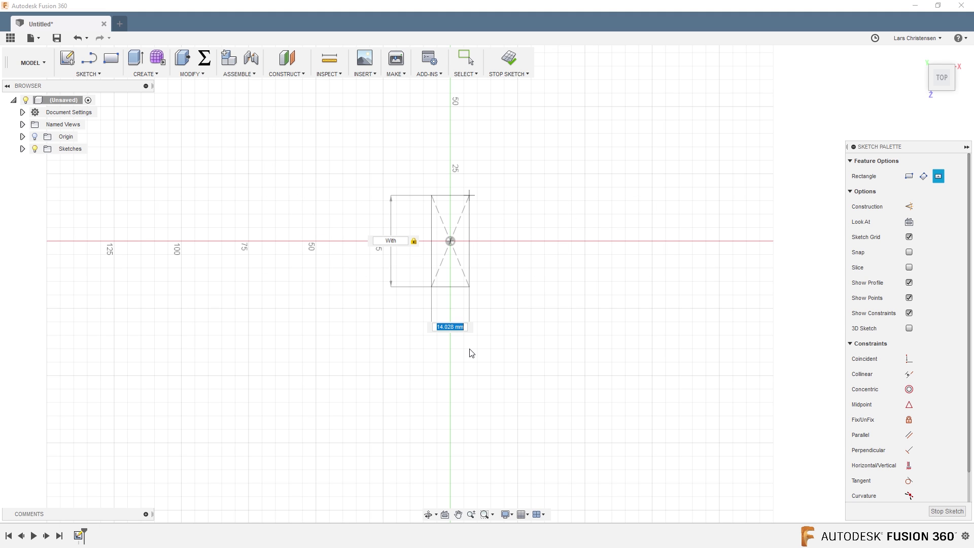
type("Length")
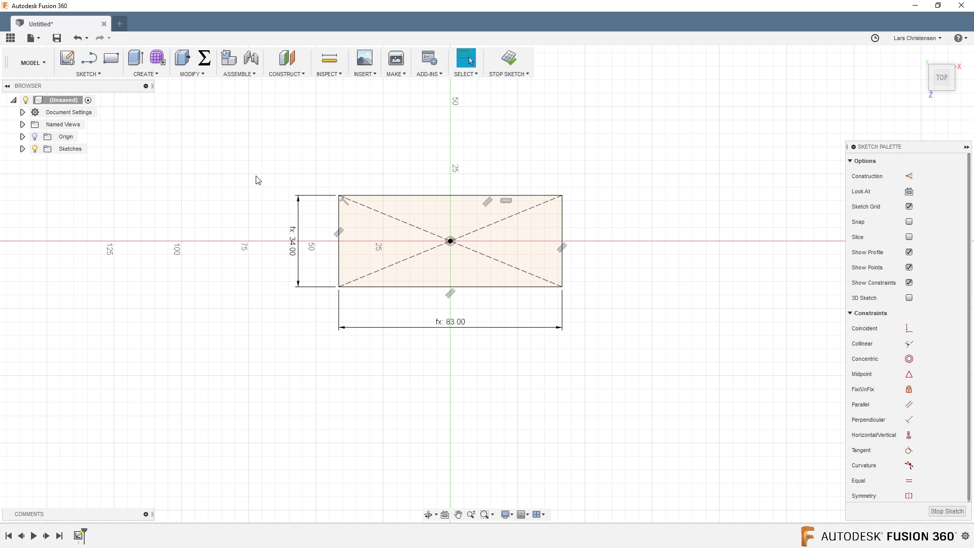
Set the With user parameter to 54 mm, keeping the sketched rectangle in view beside the parameter list
left_click(205, 58)
mouse_move(511, 128)
left_mouse_down()
mouse_move(780, 82)
mouse_move(766, 111)
left_mouse_up()
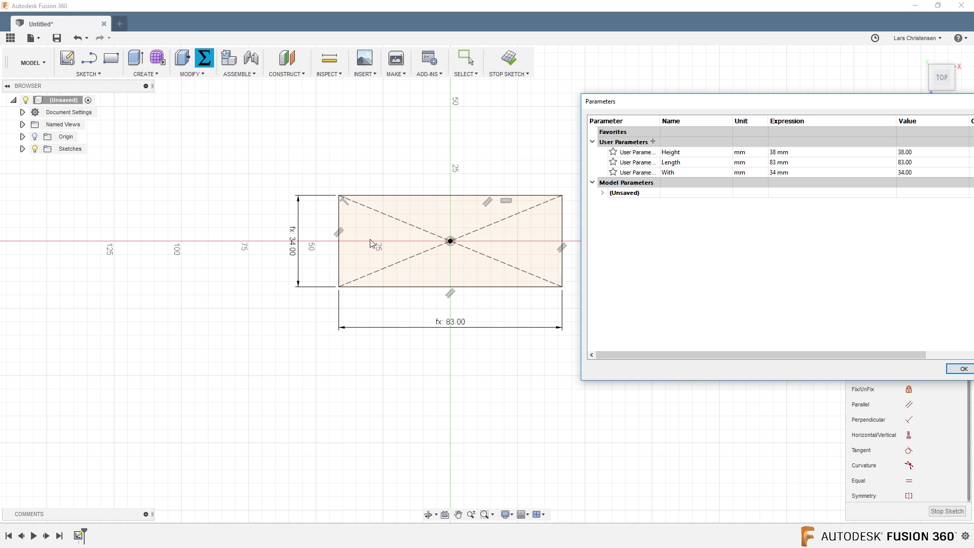
left_click(674, 172)
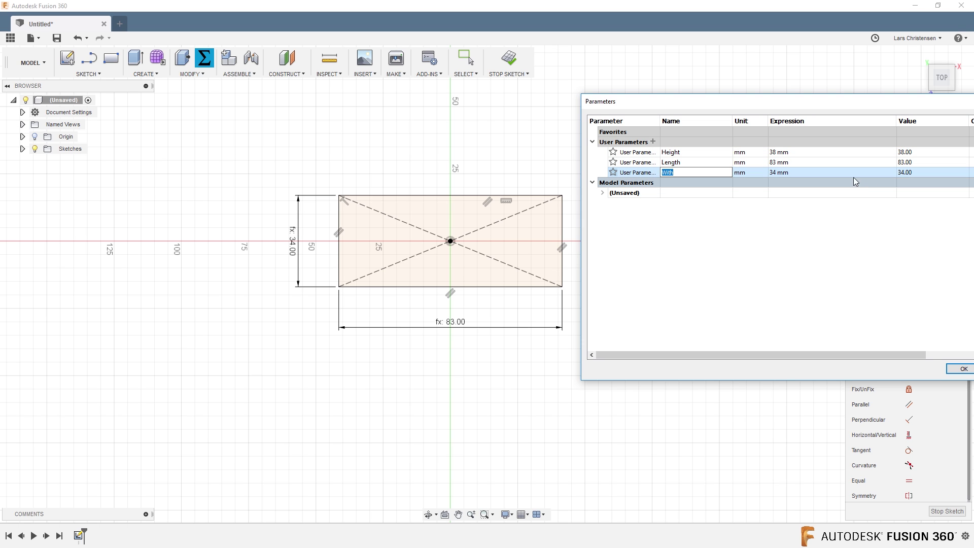
left_click(906, 174)
left_click(781, 173)
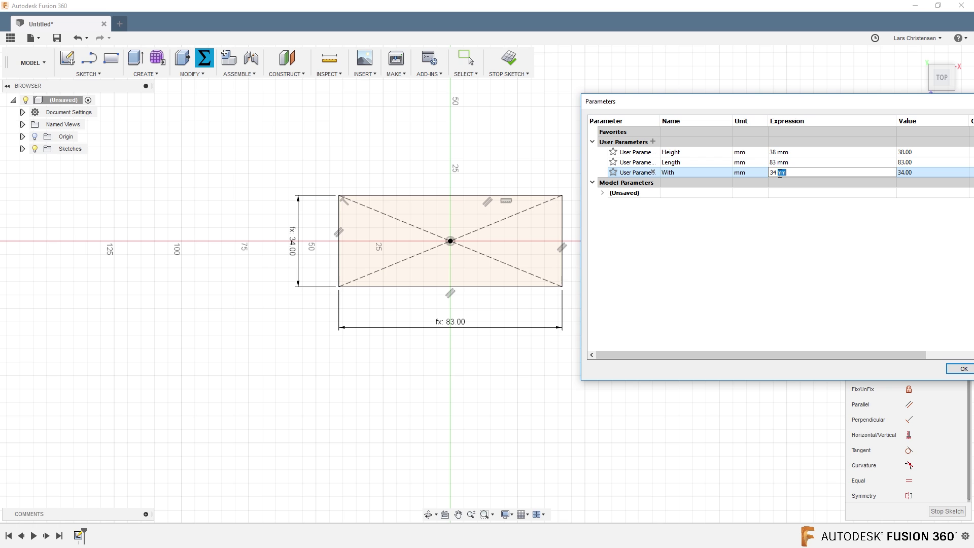
left_click_drag(786, 173, 757, 176)
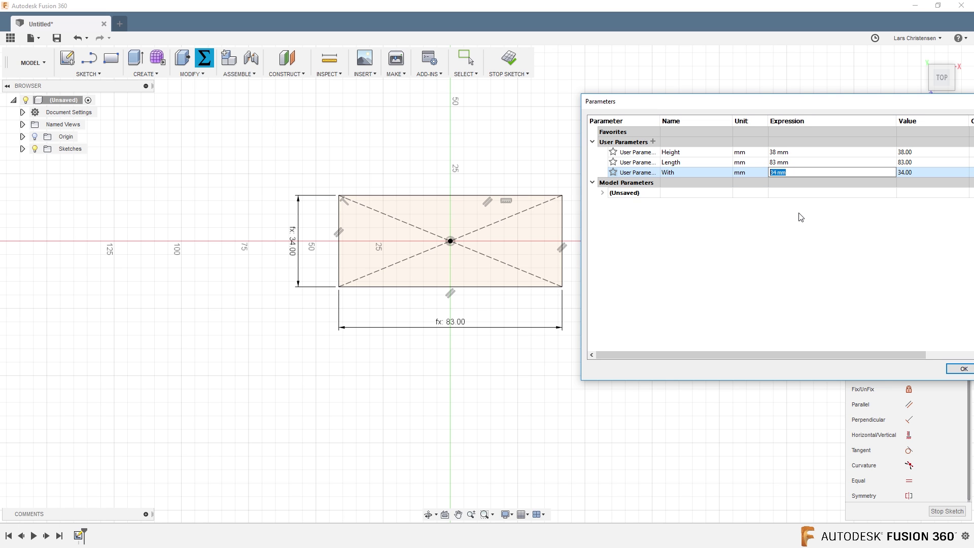
type("54")
key("Return")
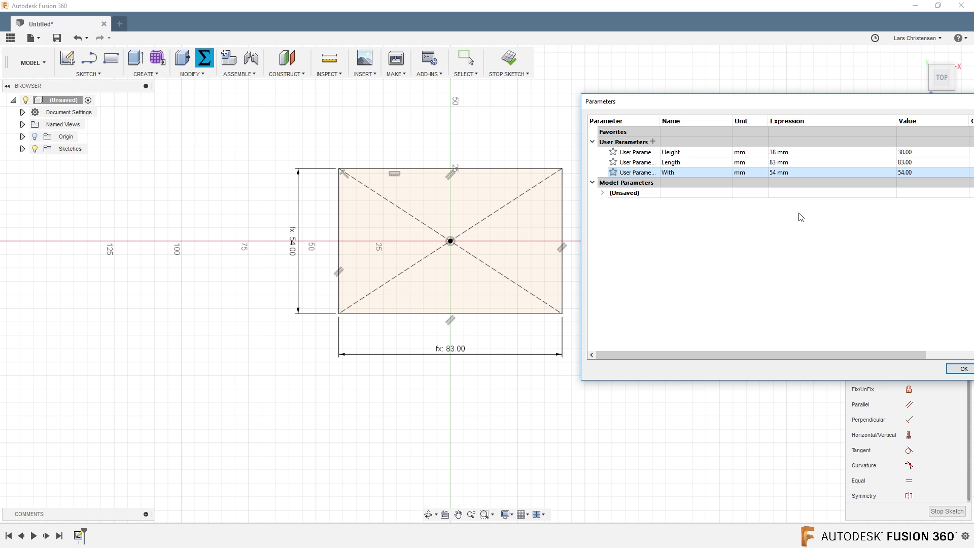
Set the With user parameter back to 34 mm
left_click(773, 173)
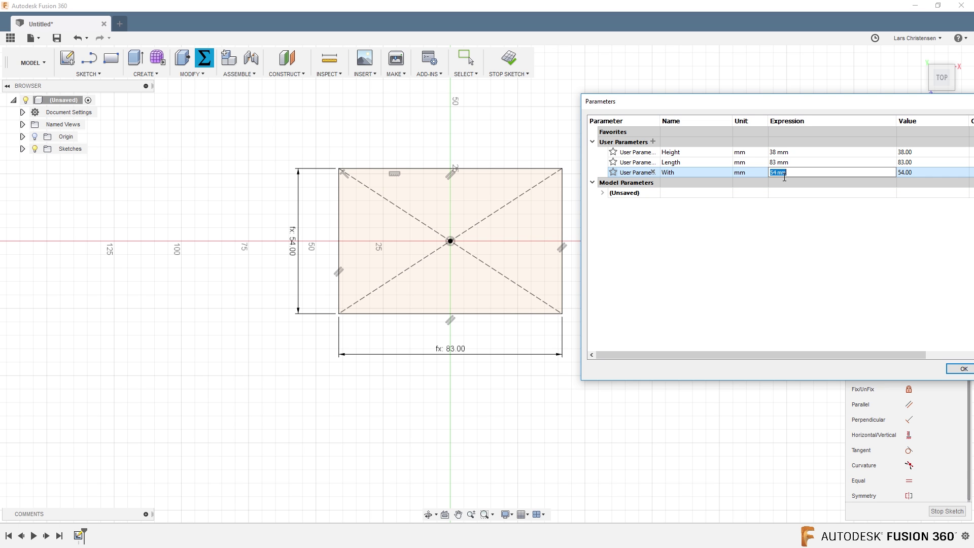
type("34")
key("Return")
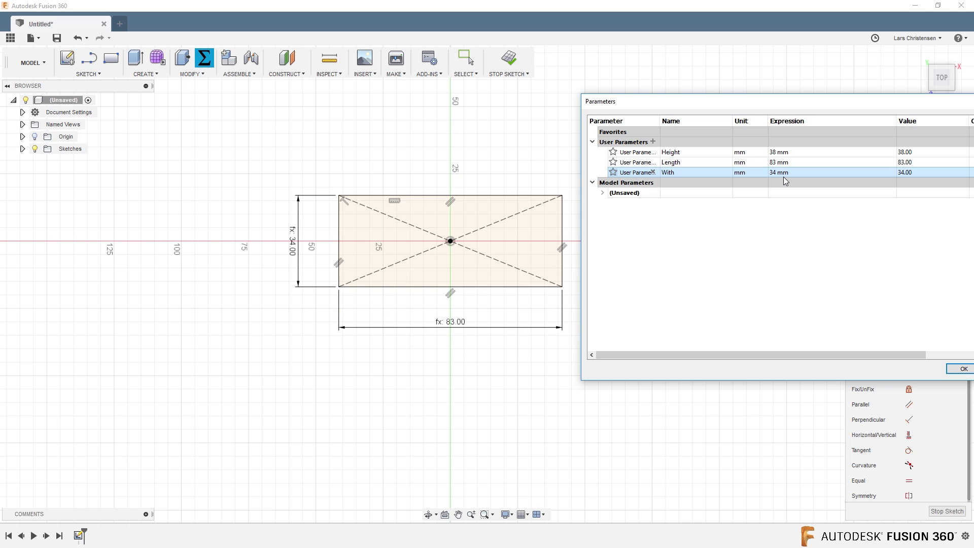
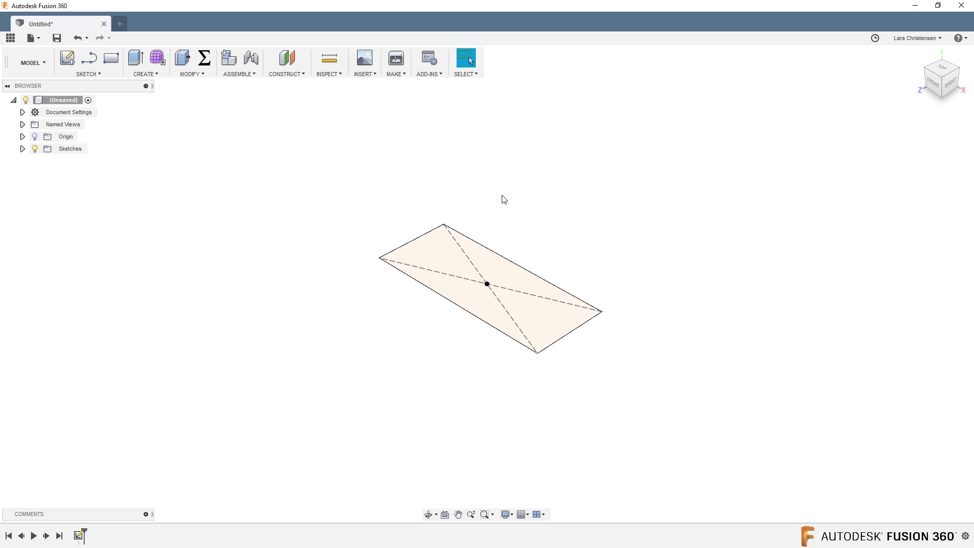
Create a new component under the top-level assembly and rename it Body
left_click(23, 149)
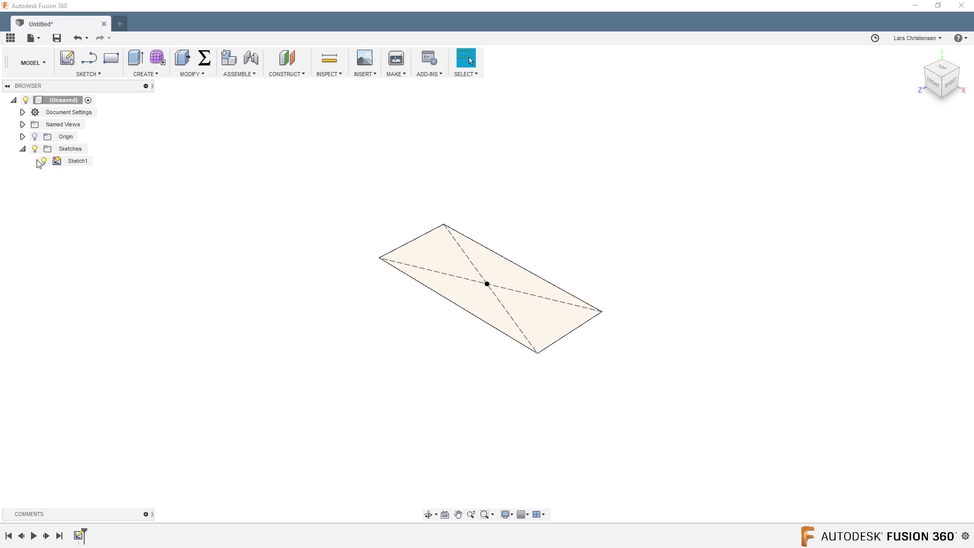
left_click(23, 149)
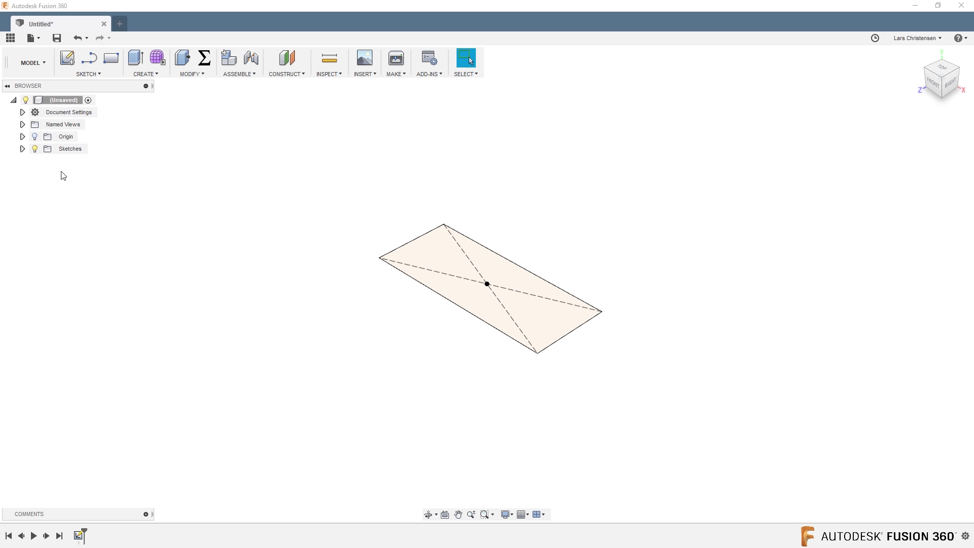
right_click(68, 101)
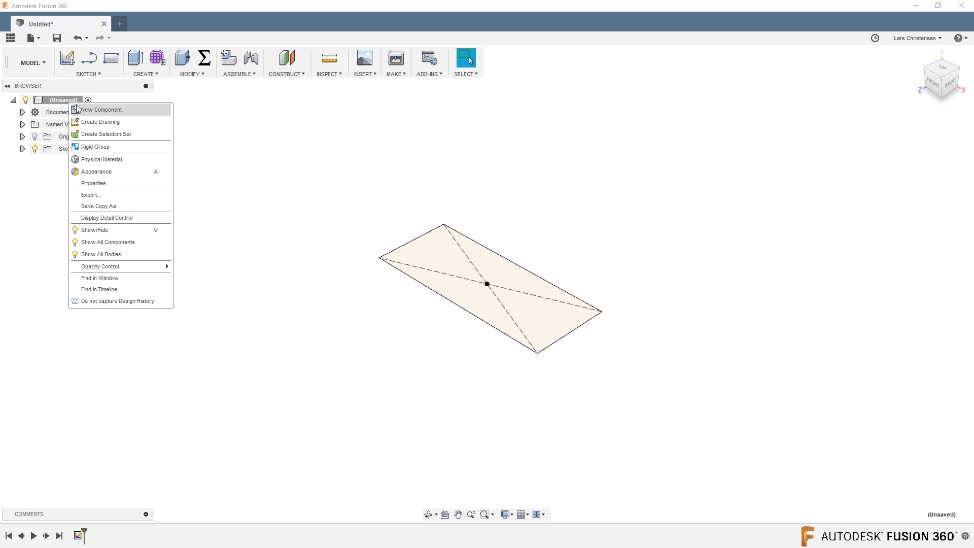
left_click(80, 111)
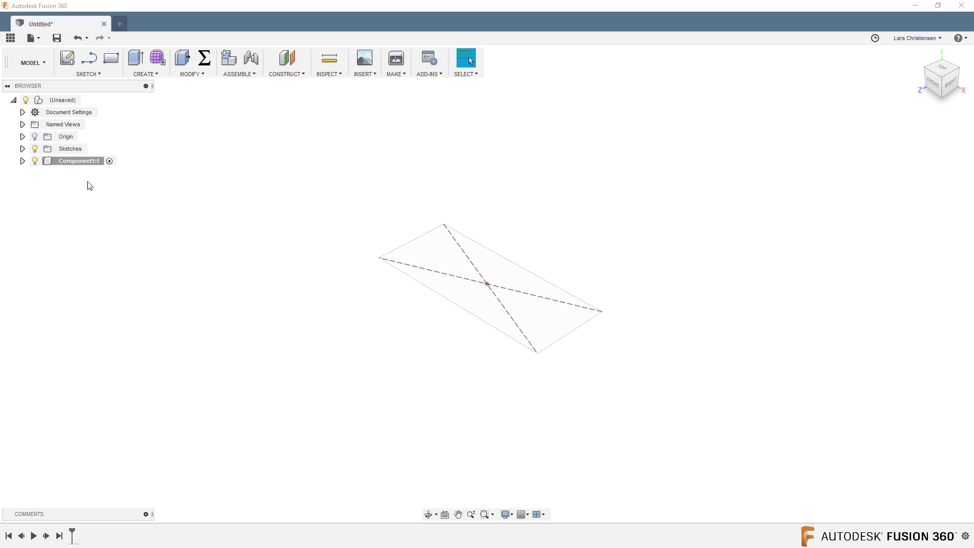
left_click(80, 164)
left_click(79, 162)
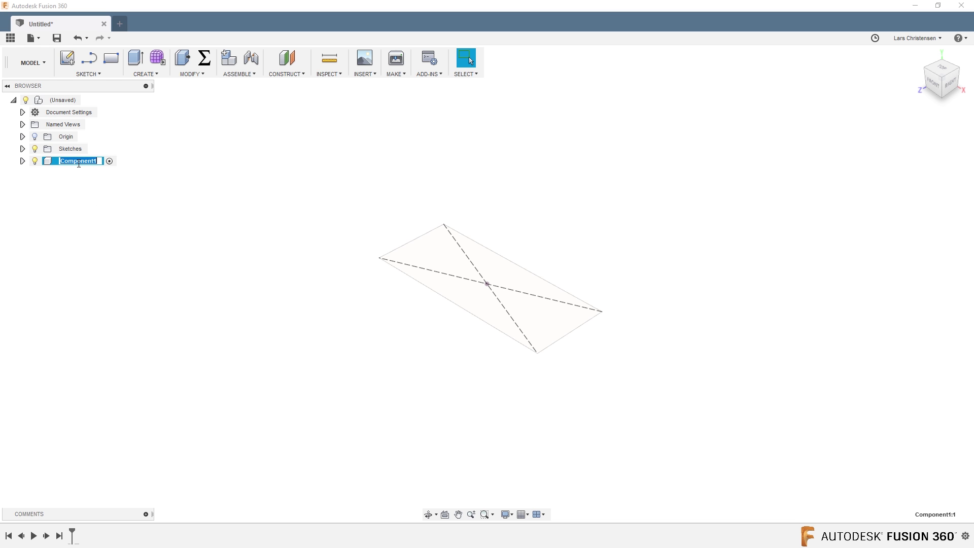
type("Body")
key("Return")
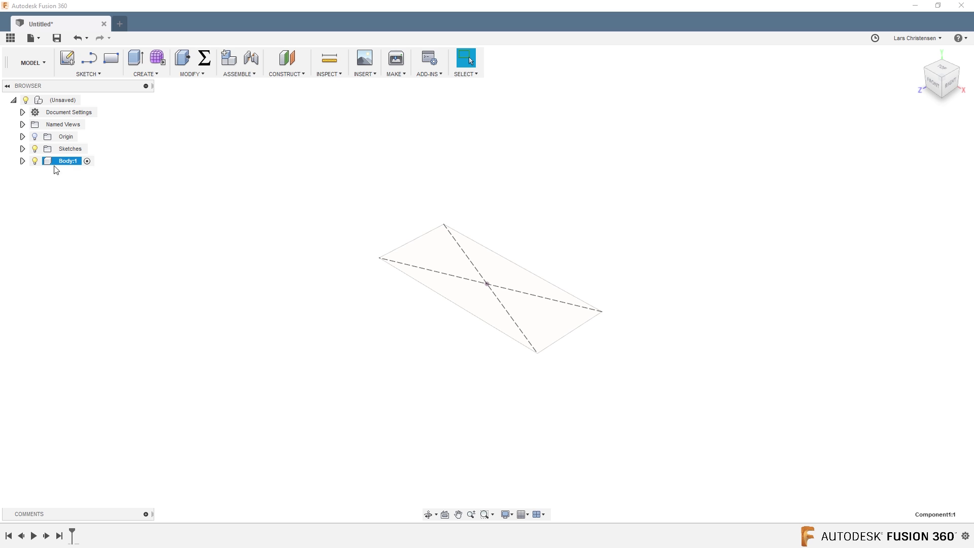
left_click(22, 161)
left_click(32, 173)
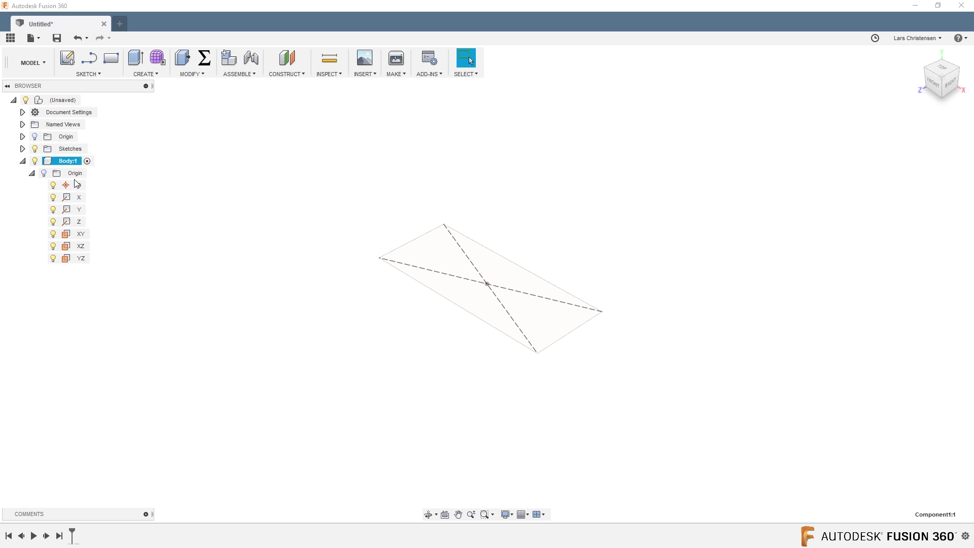
left_click(32, 173)
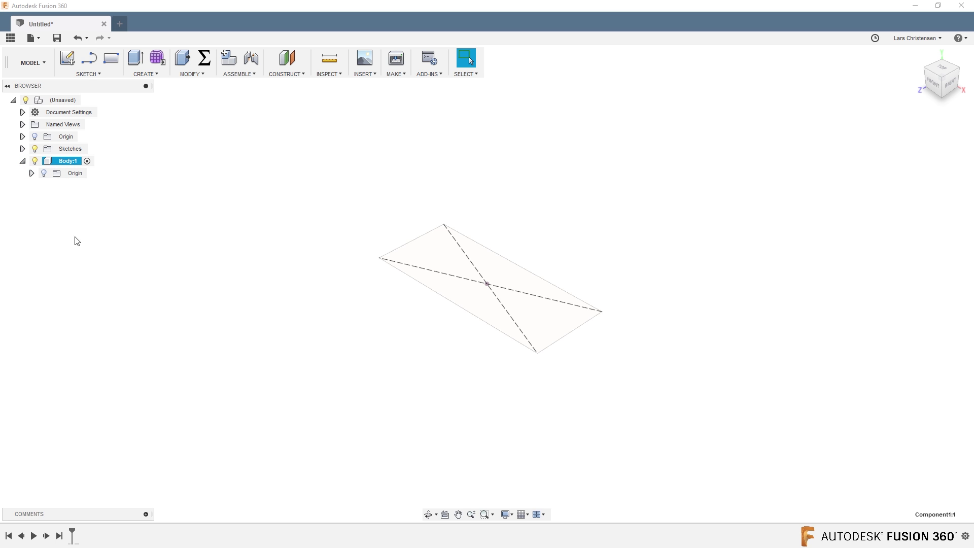
left_click(22, 161)
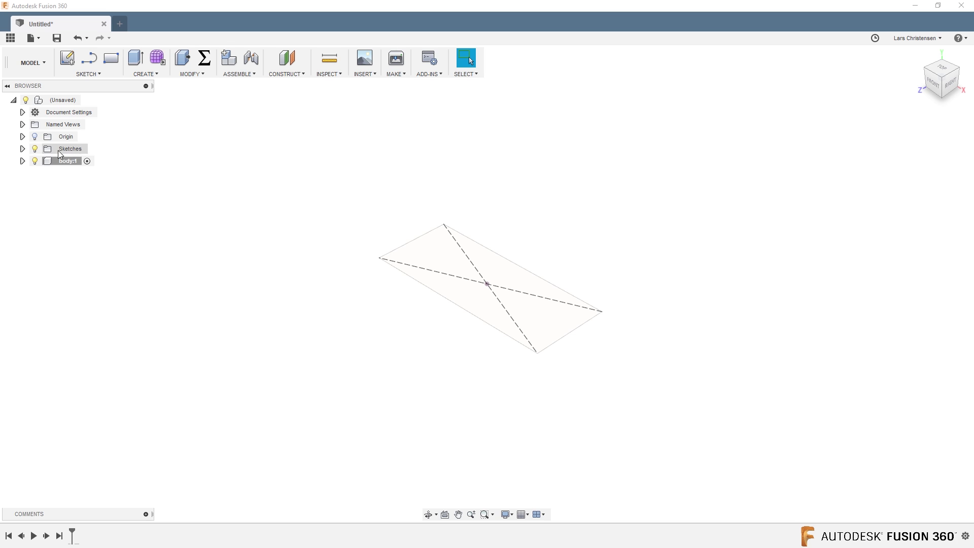
Extrude the rectangle profile downward as a new body in the Body component, with the distance set to -Height
left_click(23, 149)
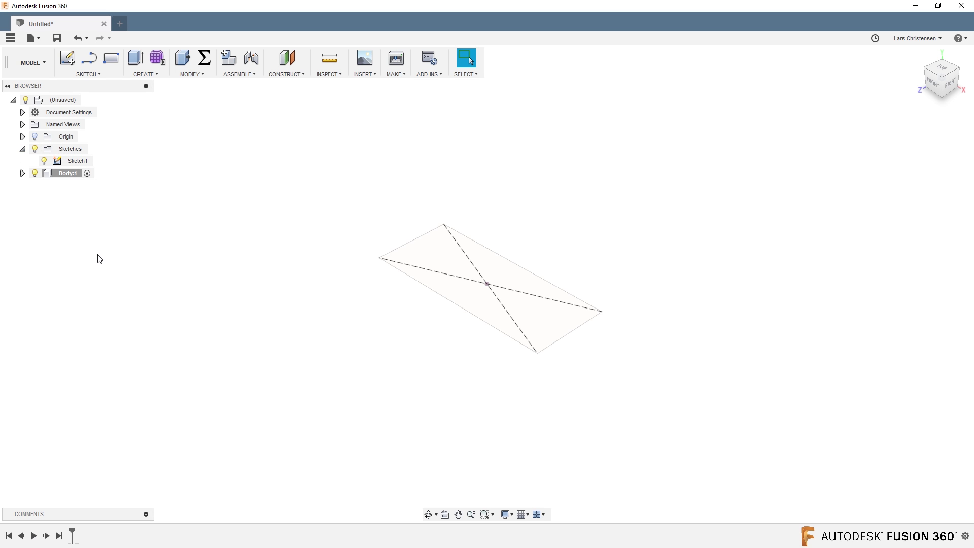
left_click(135, 60)
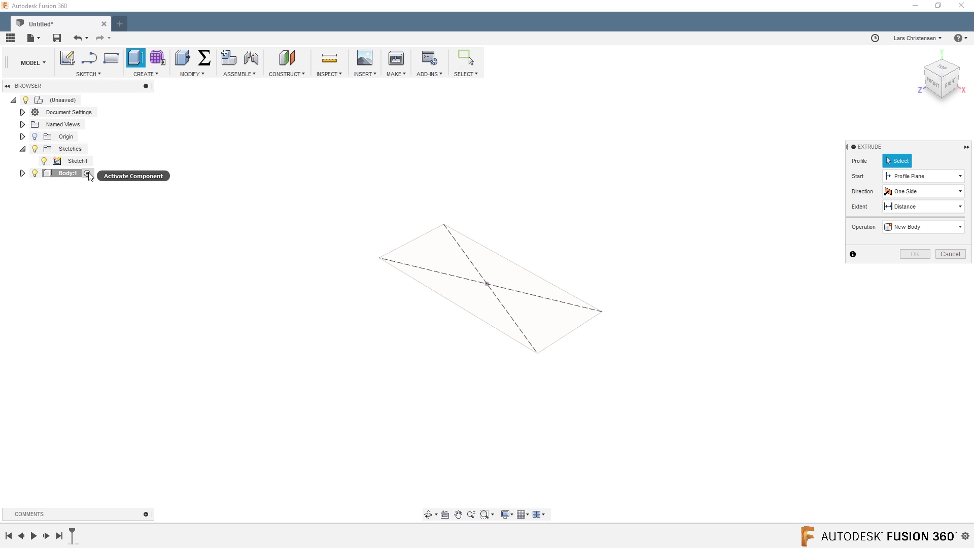
left_click(449, 287)
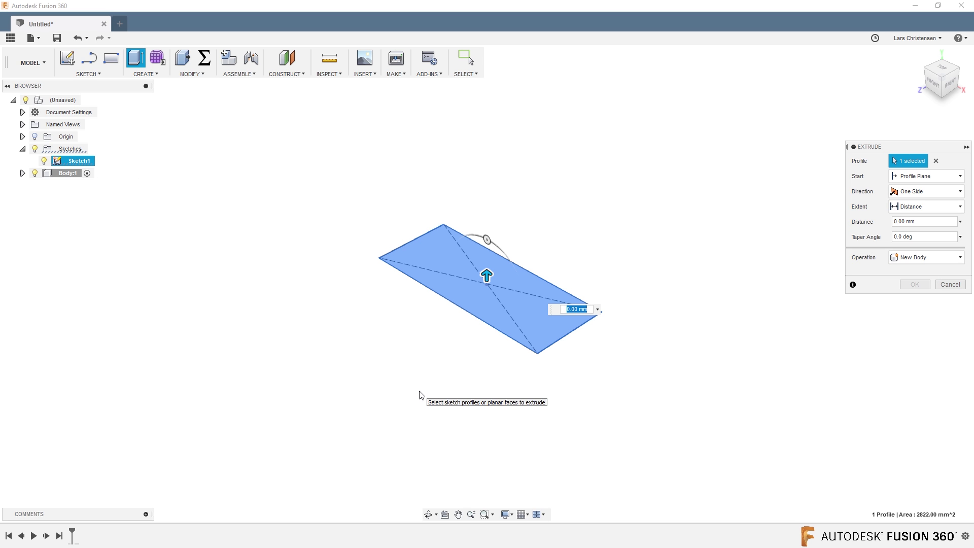
left_click_drag(486, 276, 499, 229)
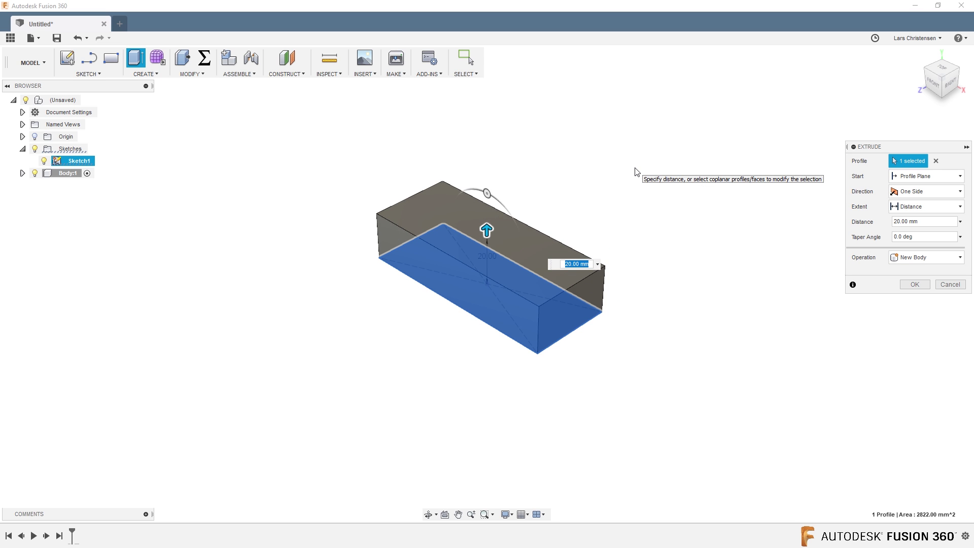
left_click(941, 218)
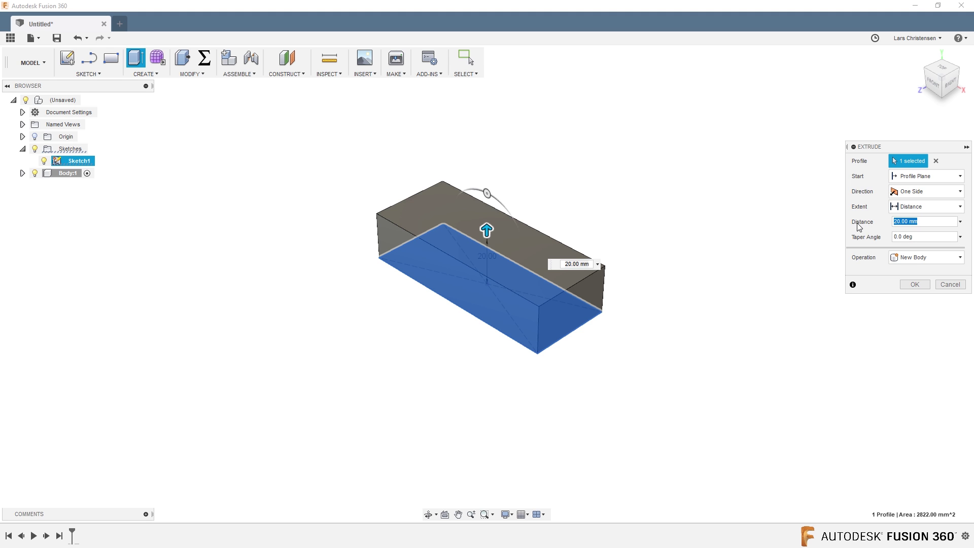
type("h")
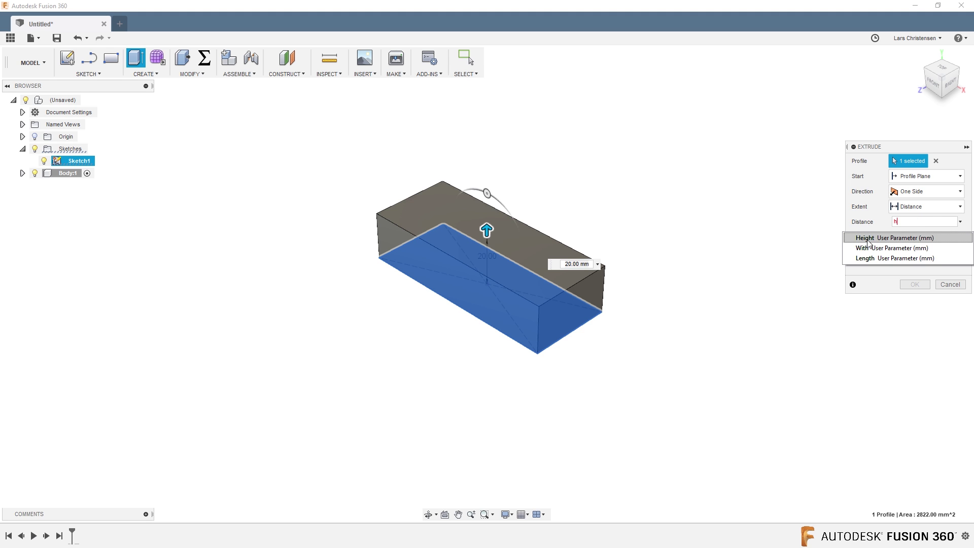
left_click(868, 240)
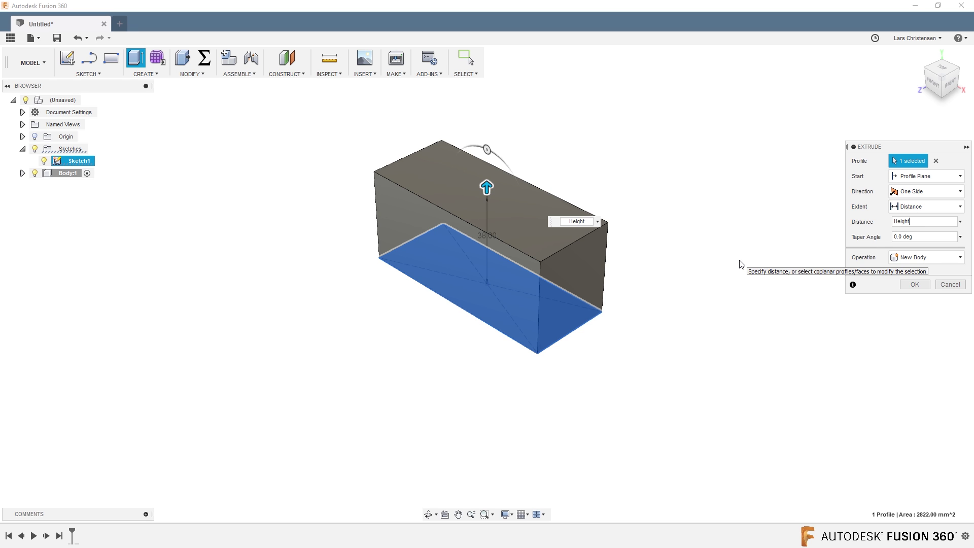
scroll(681, 206, "up", 2)
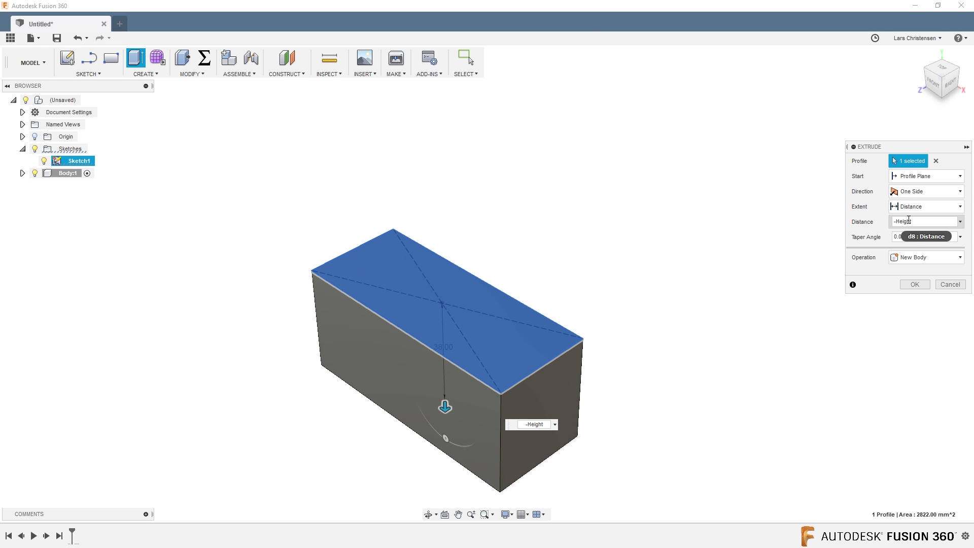
left_click(913, 285)
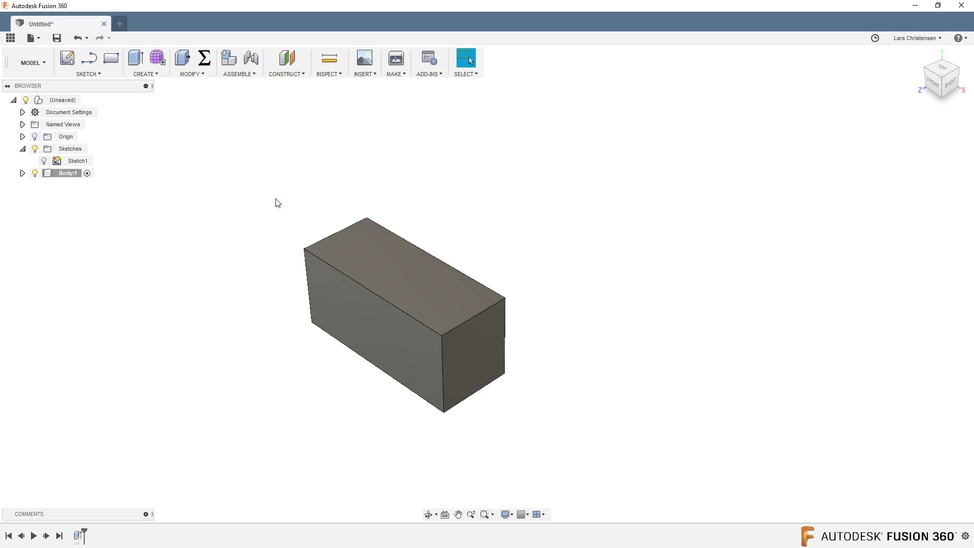
Activate the top-level component and open the rectangle sketch, Sketch1, for editing
scroll(276, 202, "down", 1)
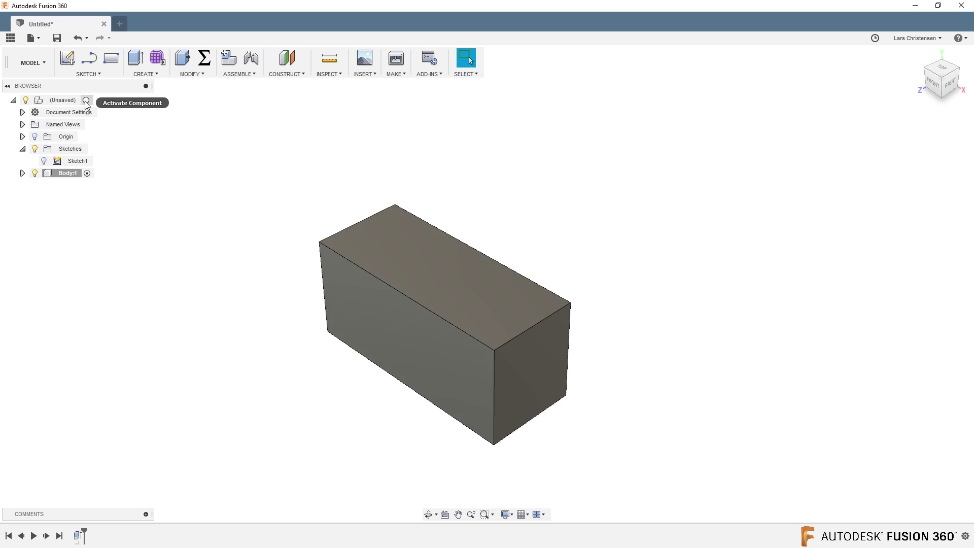
left_click(53, 101)
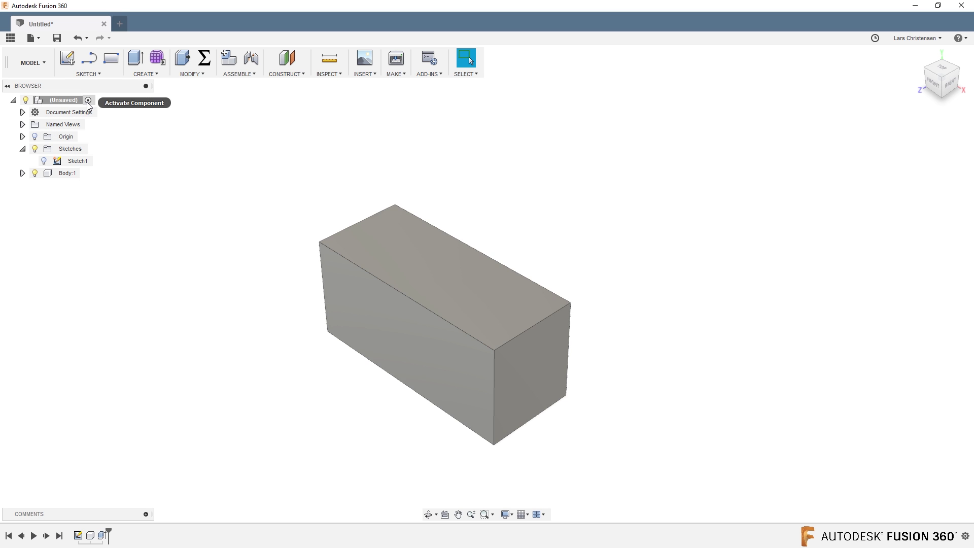
left_click(67, 173)
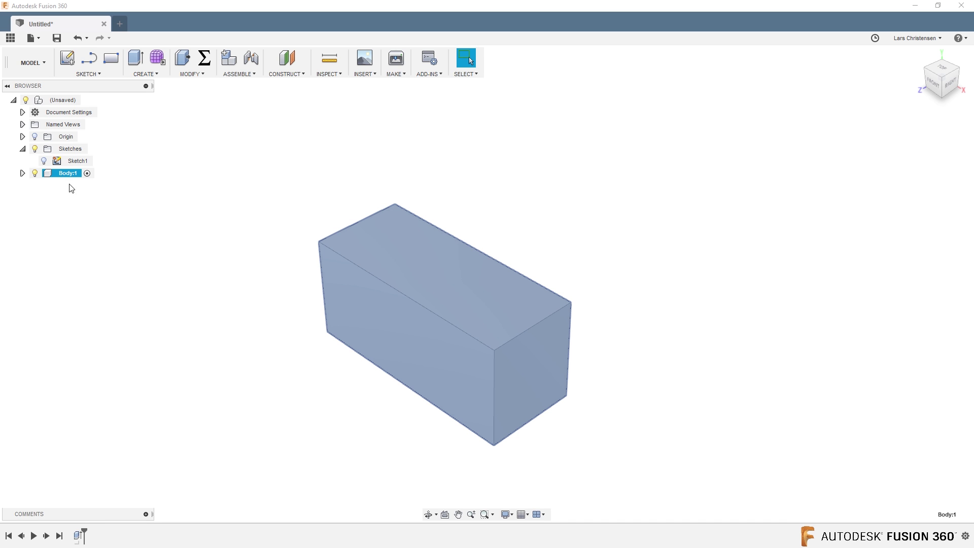
left_click(76, 100)
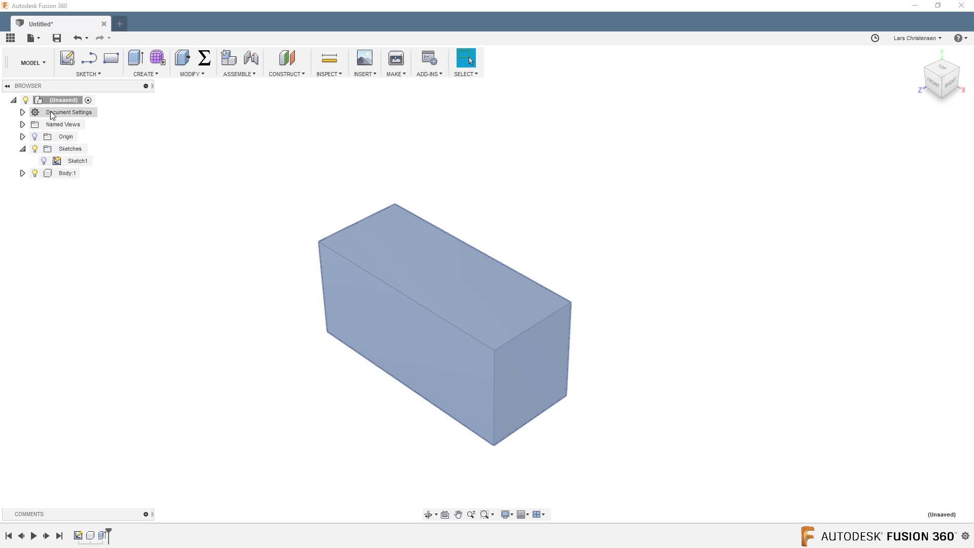
right_click(86, 165)
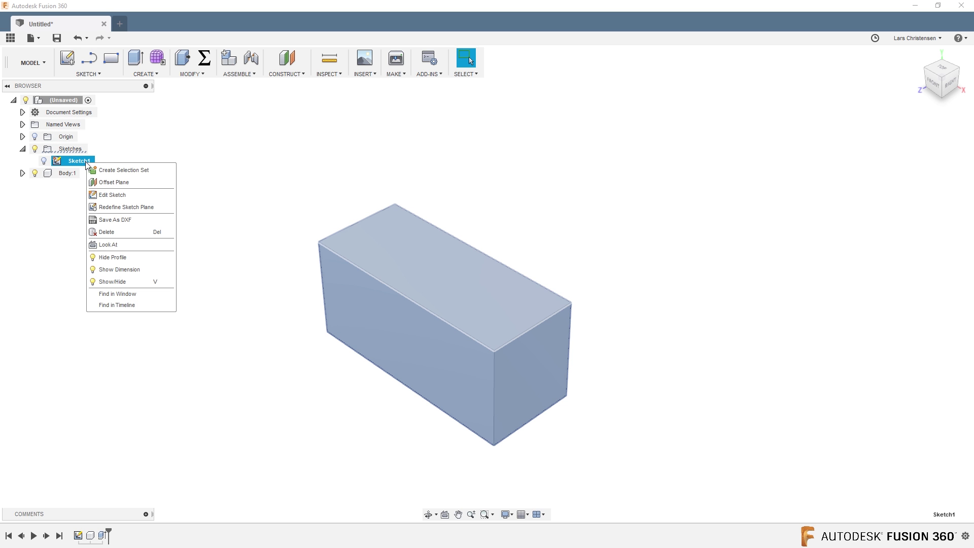
left_click(117, 197)
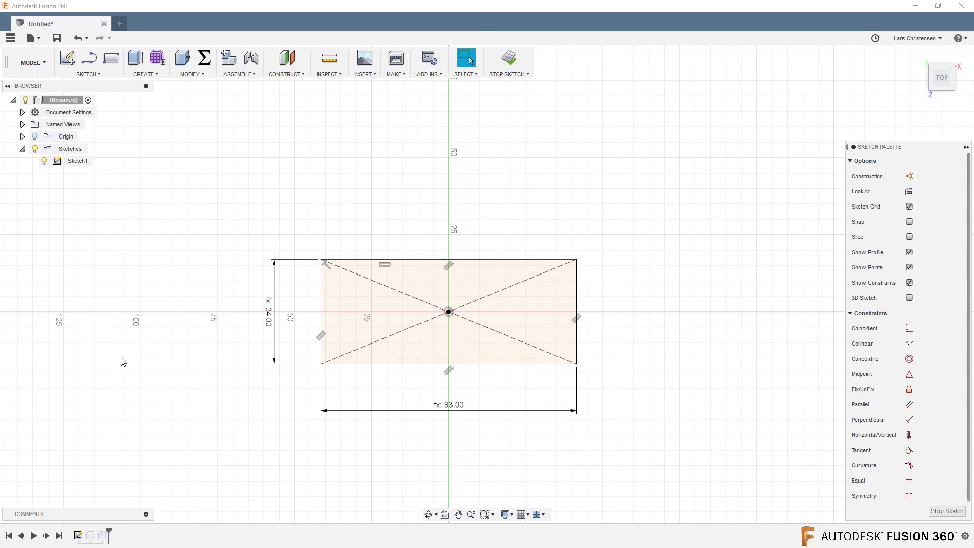
Offset the rectangle 4 mm inward as a chained selection and finish the sketch
scroll(555, 436, "up", 1)
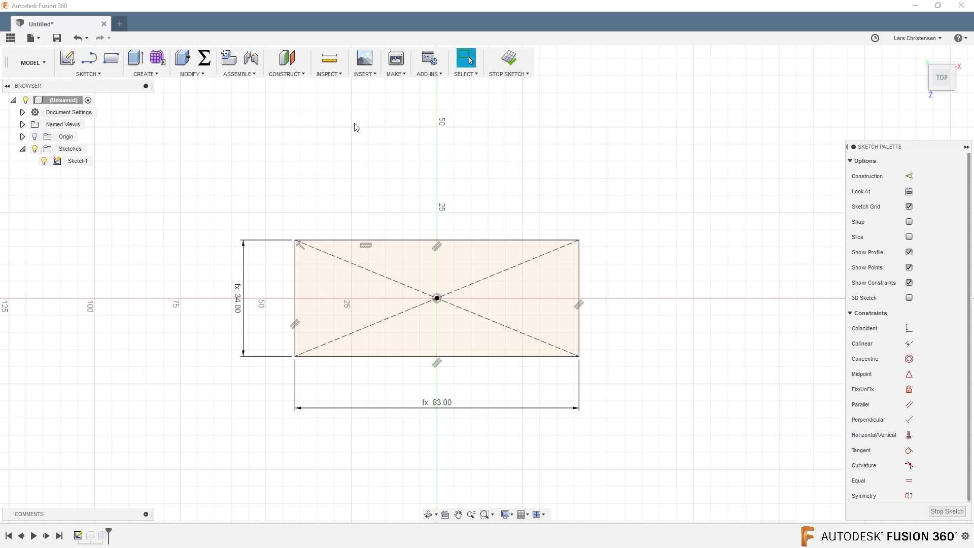
key("o")
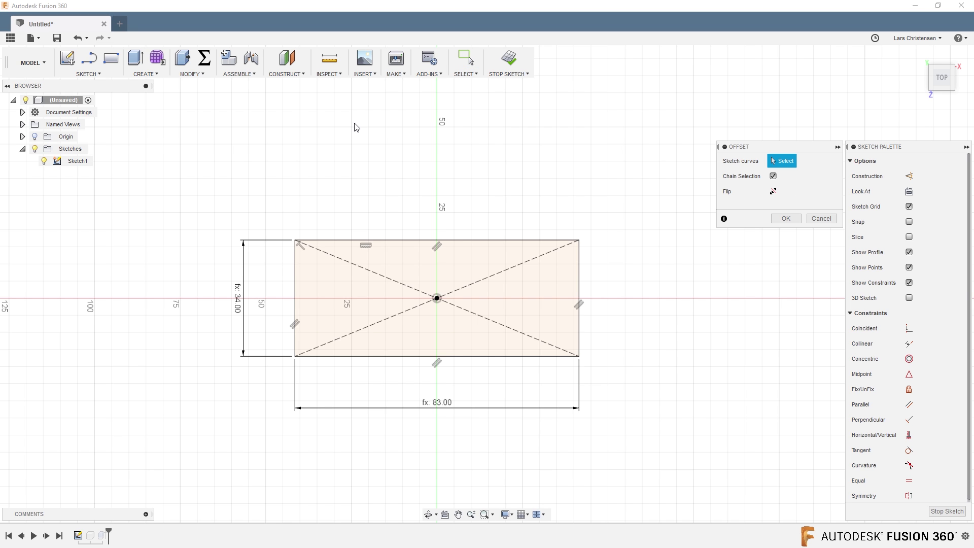
left_click(494, 241)
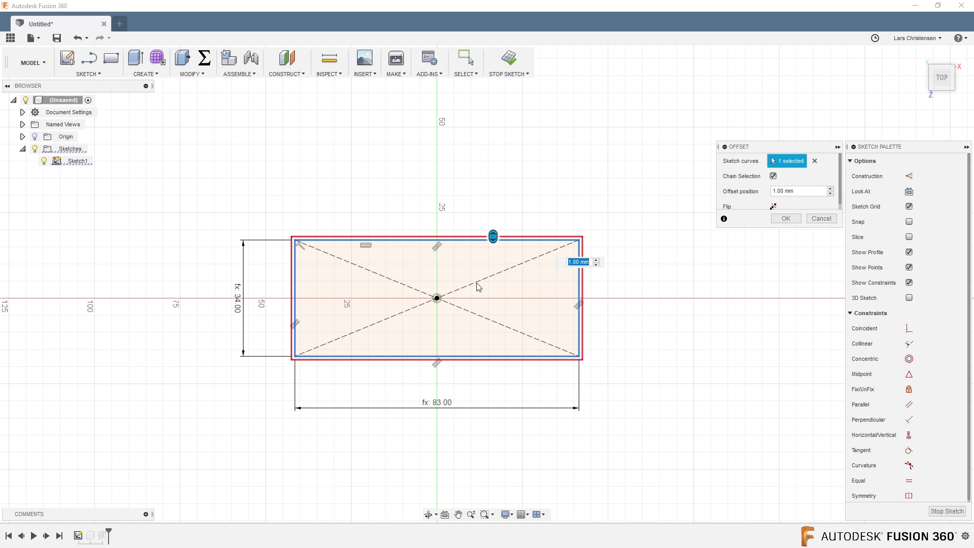
left_click(774, 206)
left_click_drag(494, 243, 494, 261)
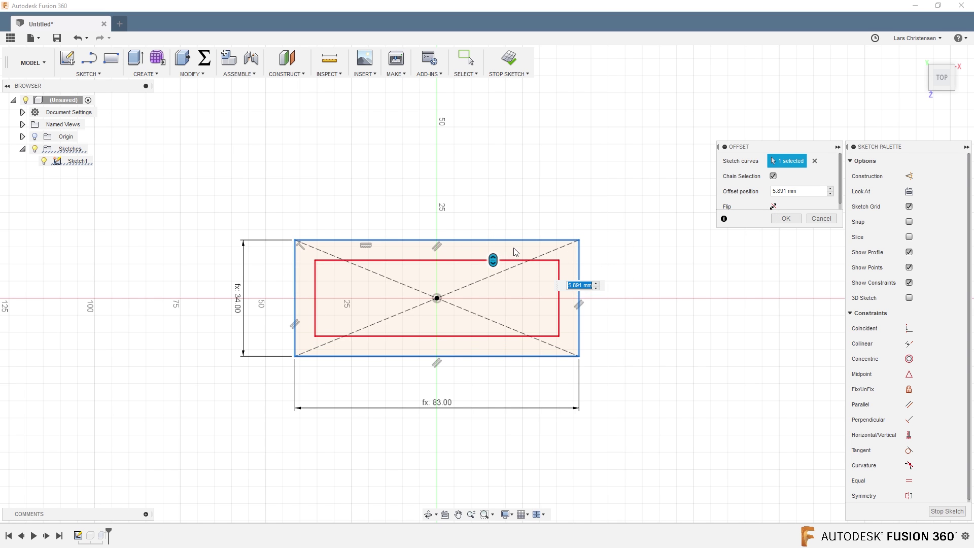
type("4")
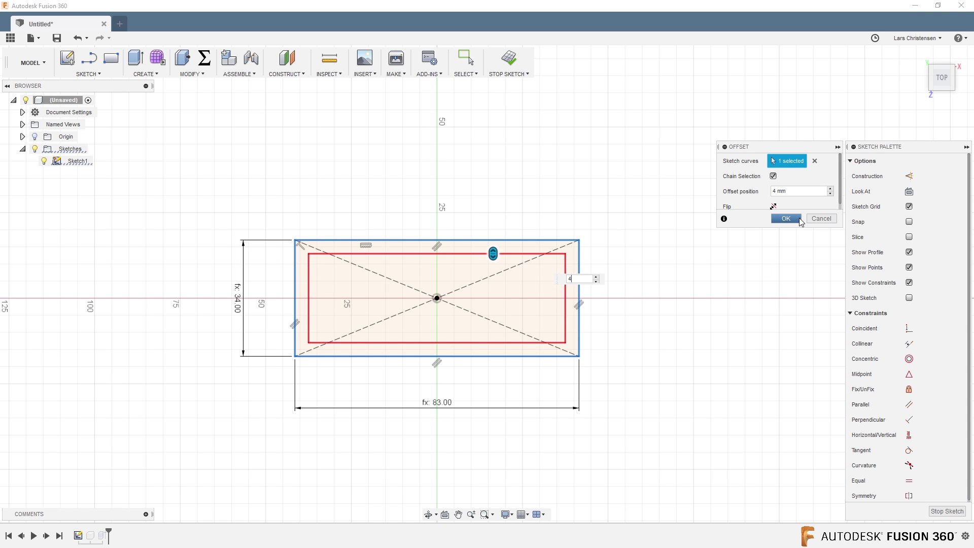
left_click(786, 219)
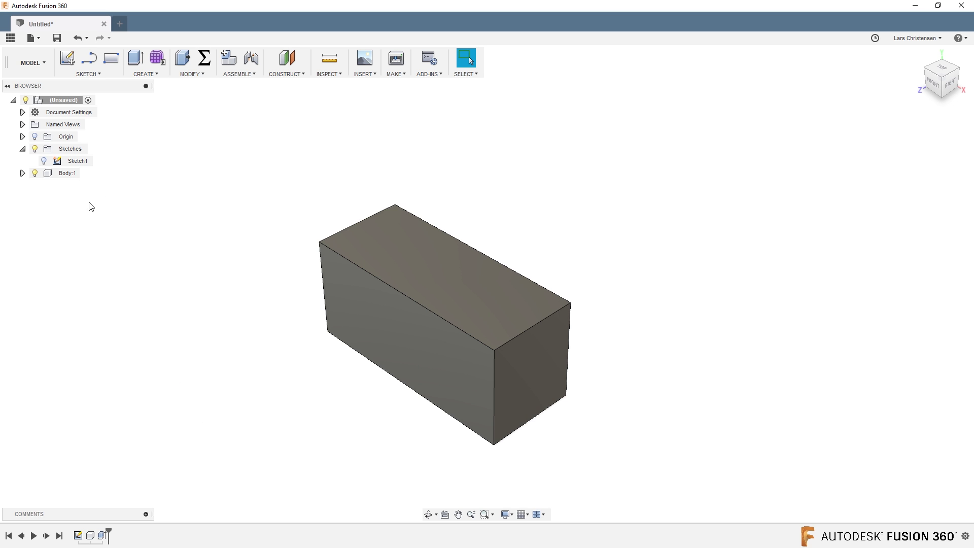
left_click(88, 173)
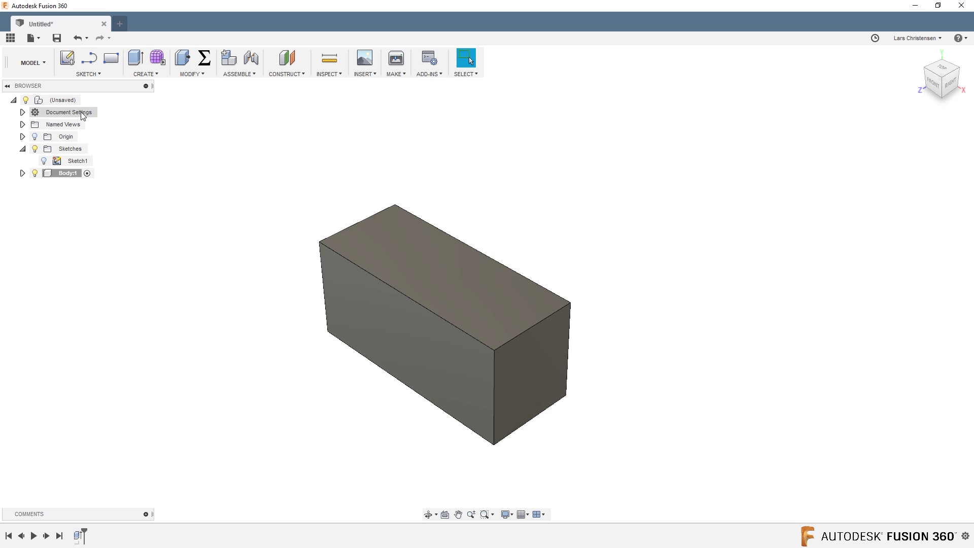
left_click(136, 59)
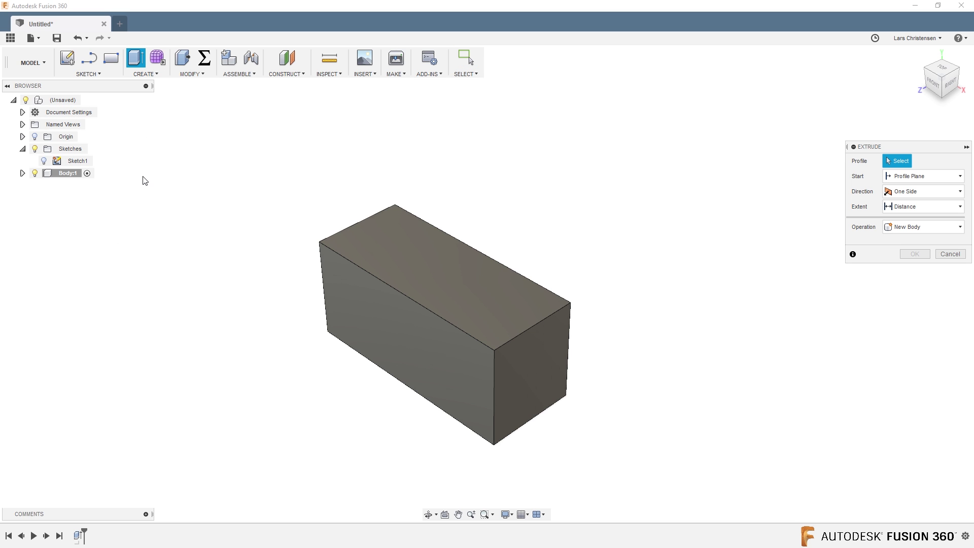
left_click(43, 160)
left_click(411, 270)
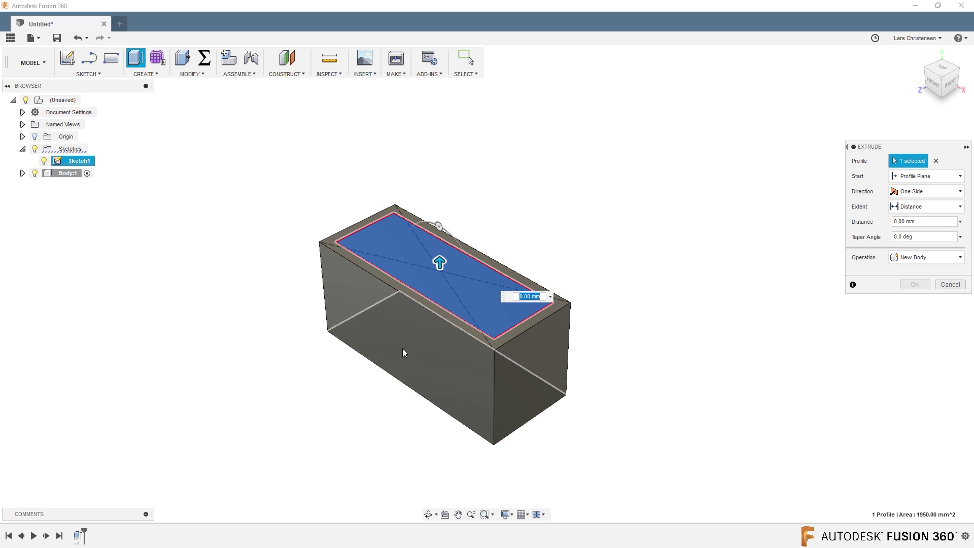
left_click_drag(438, 263, 449, 350)
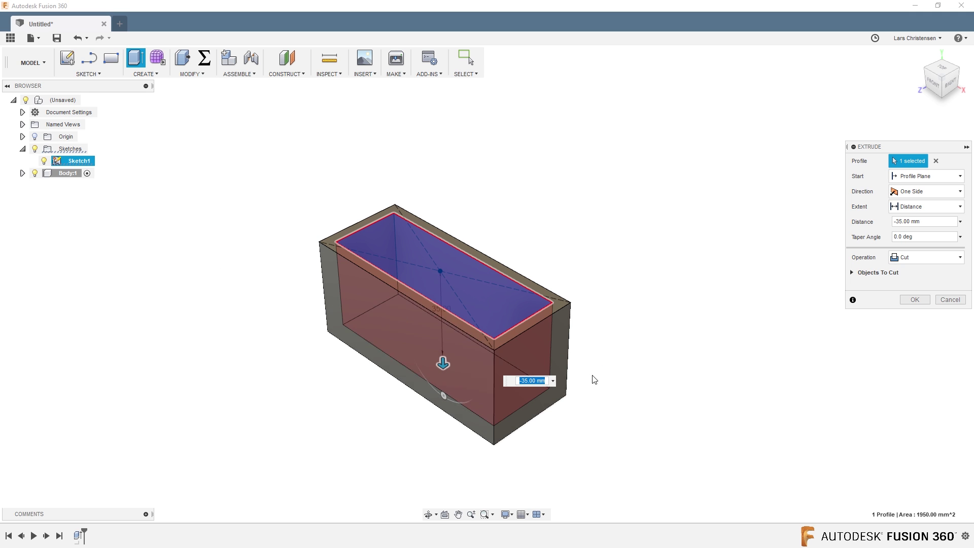
middle_click_drag(441, 418, 454, 330, "shift")
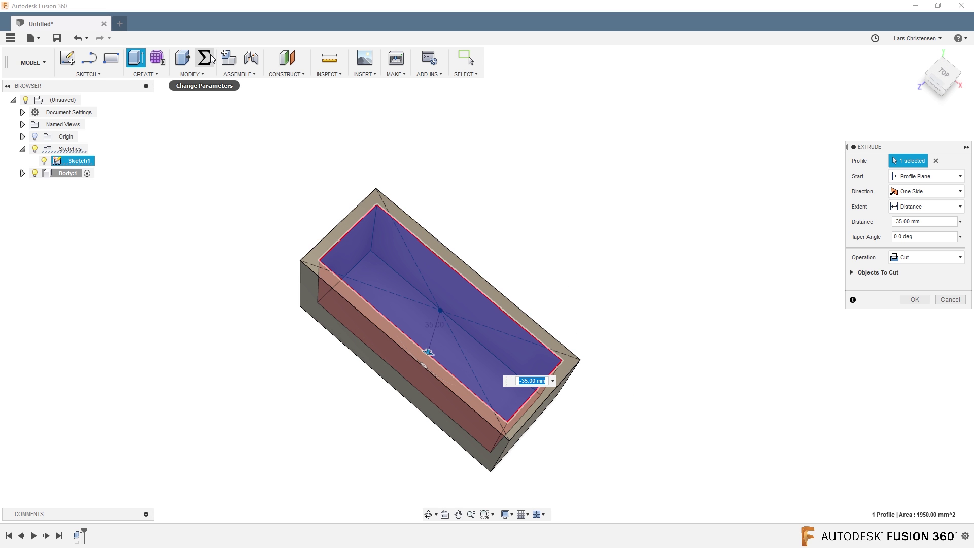
left_click(961, 300)
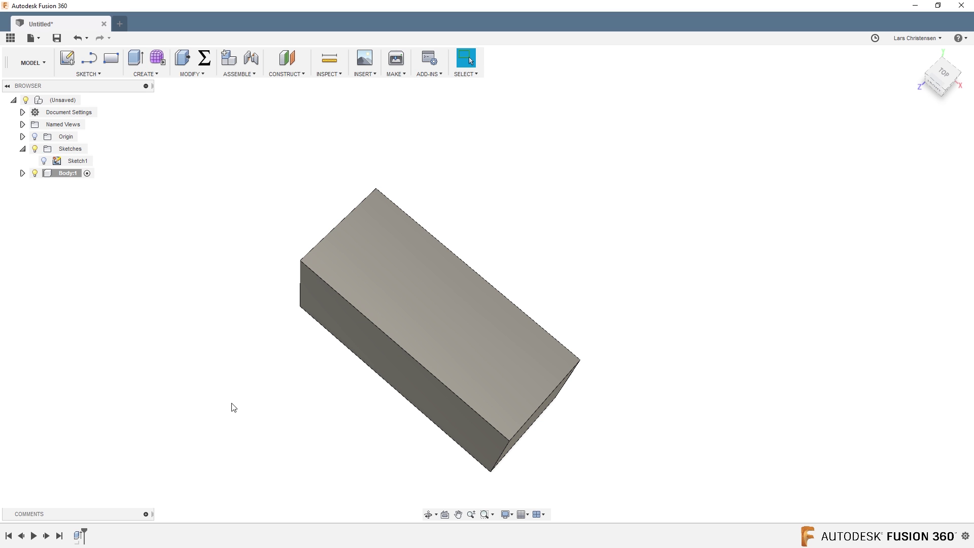
Activate the top-level component and review the inner rectangle's offset dimension in Sketch1
left_click(89, 101)
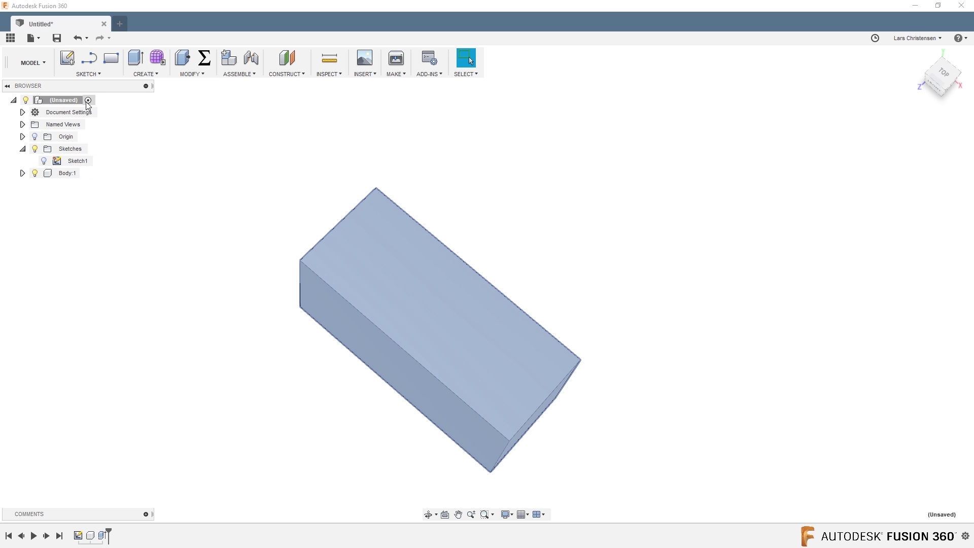
left_click(151, 181)
right_click(76, 161)
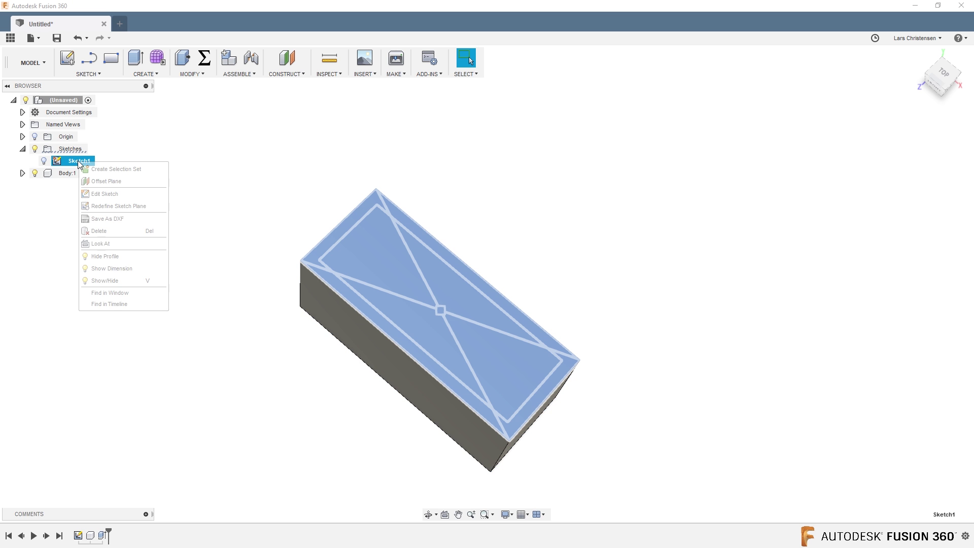
left_click(101, 193)
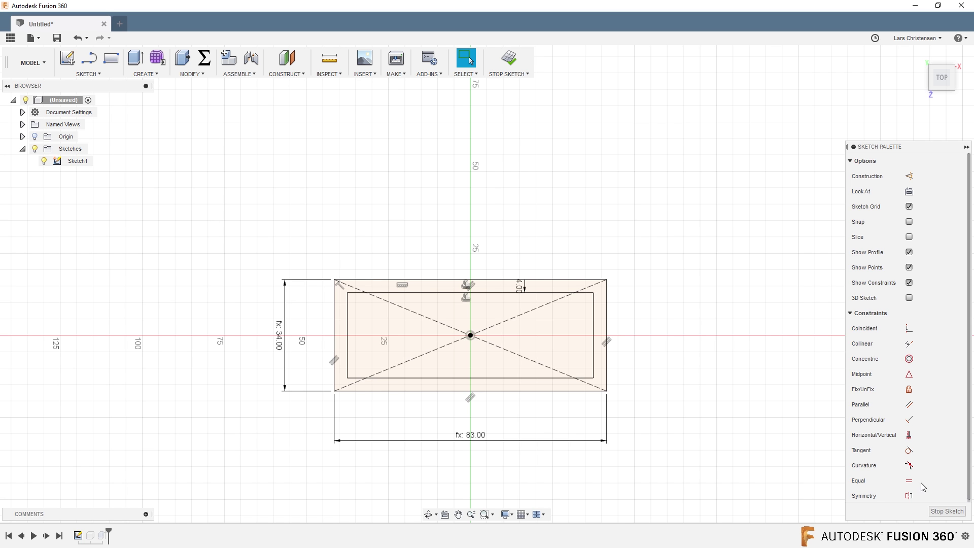
left_click(948, 511)
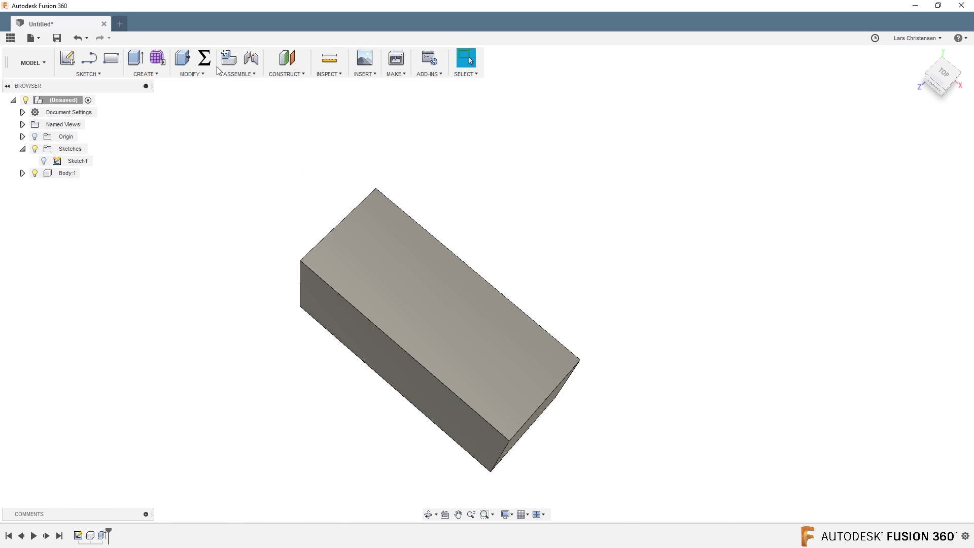
Add a user parameter named Wallthicknes in mm with the expression 4
left_click(205, 59)
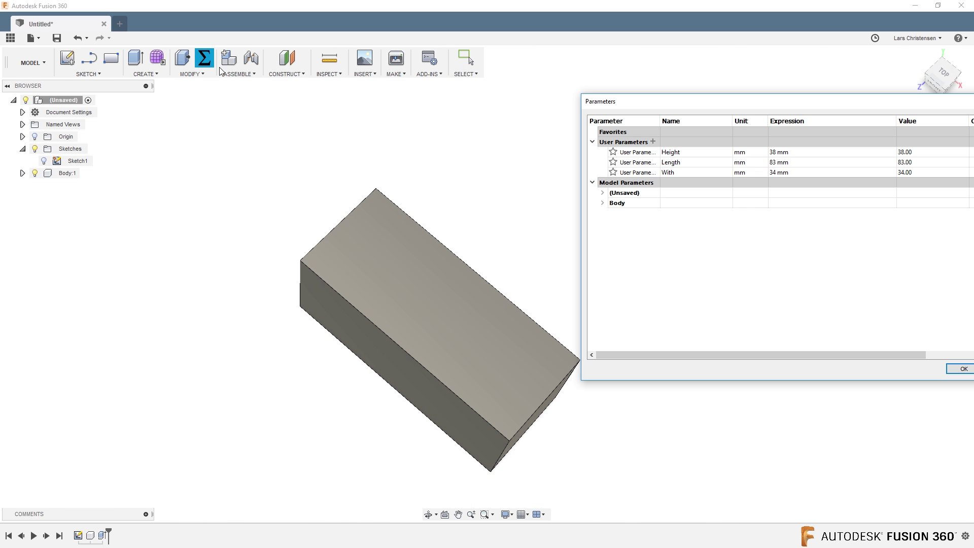
left_click(653, 141)
type("W")
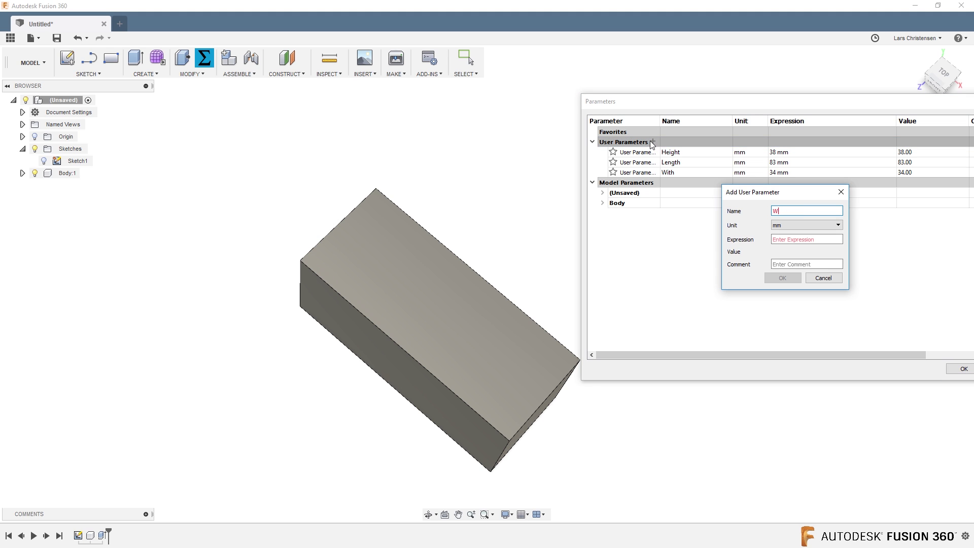
type("allthicknes")
left_click(818, 239)
type("4")
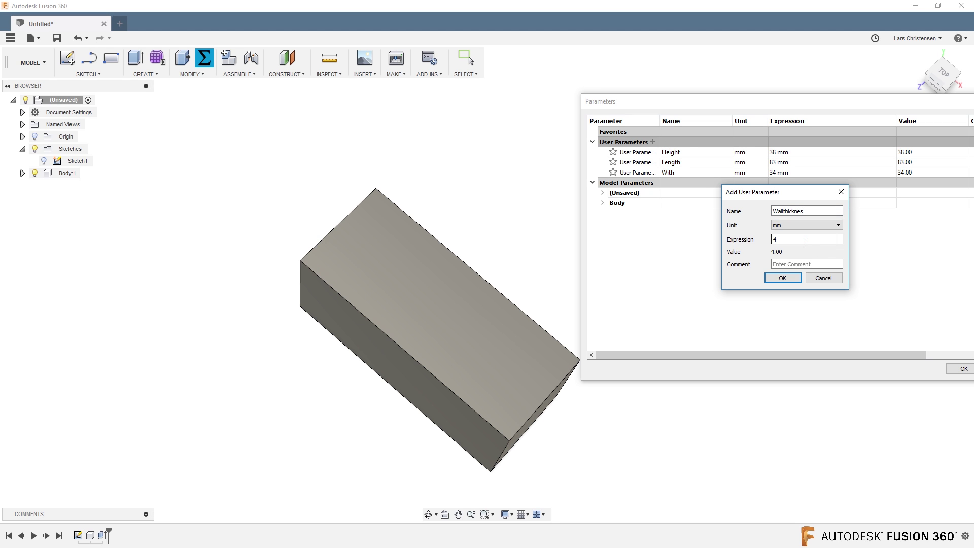
left_click(783, 278)
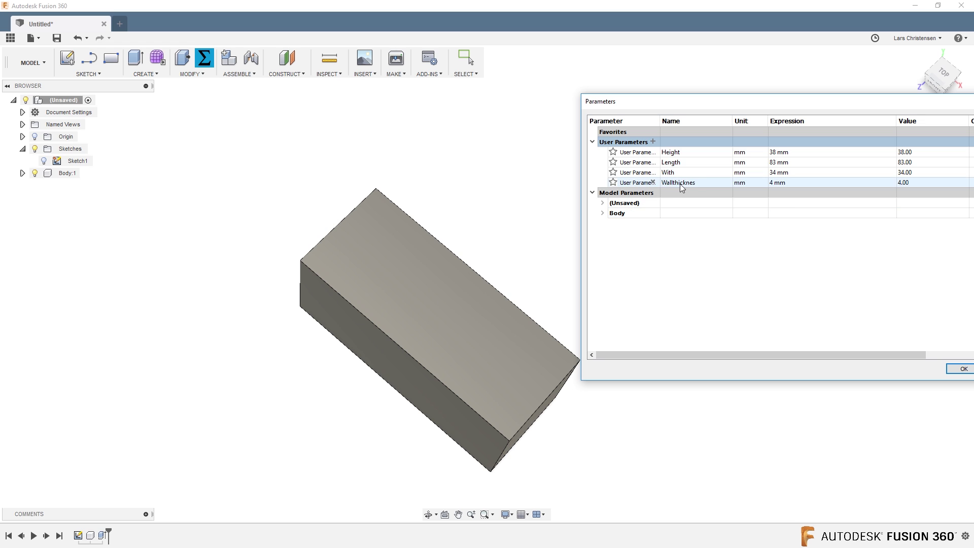
left_click(961, 368)
Set the inner rectangle's offset dimension in Sketch1 to the Wallthicknes parameter and finish the sketch
right_click(76, 161)
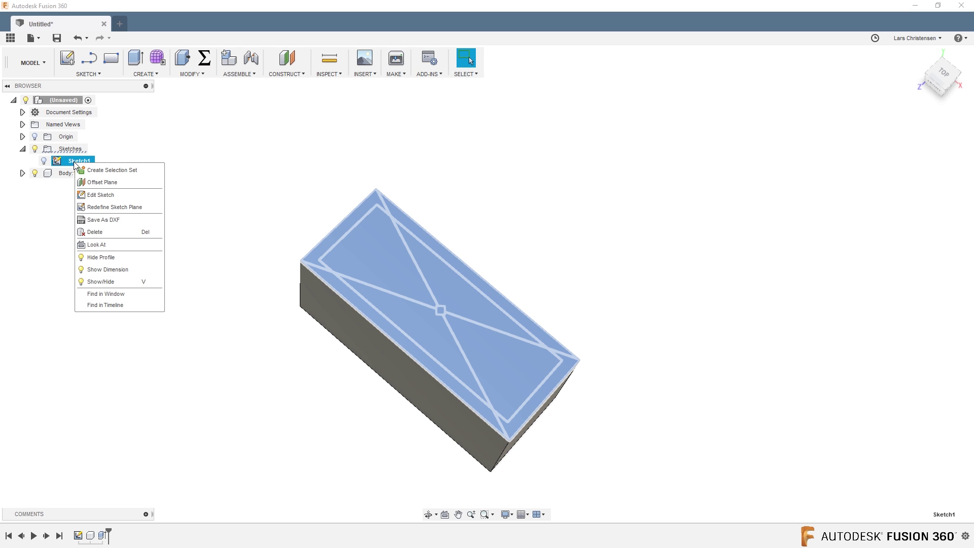
left_click(101, 195)
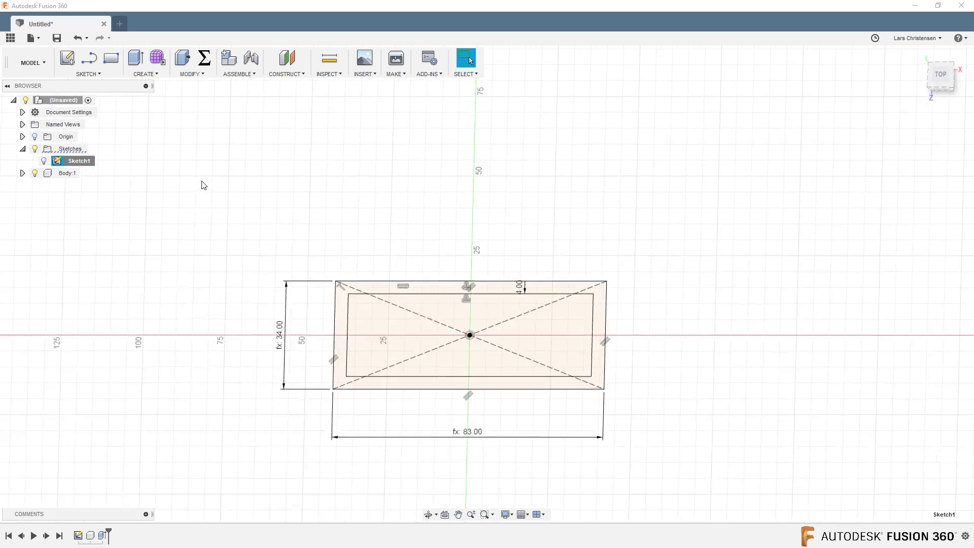
double_click(518, 286)
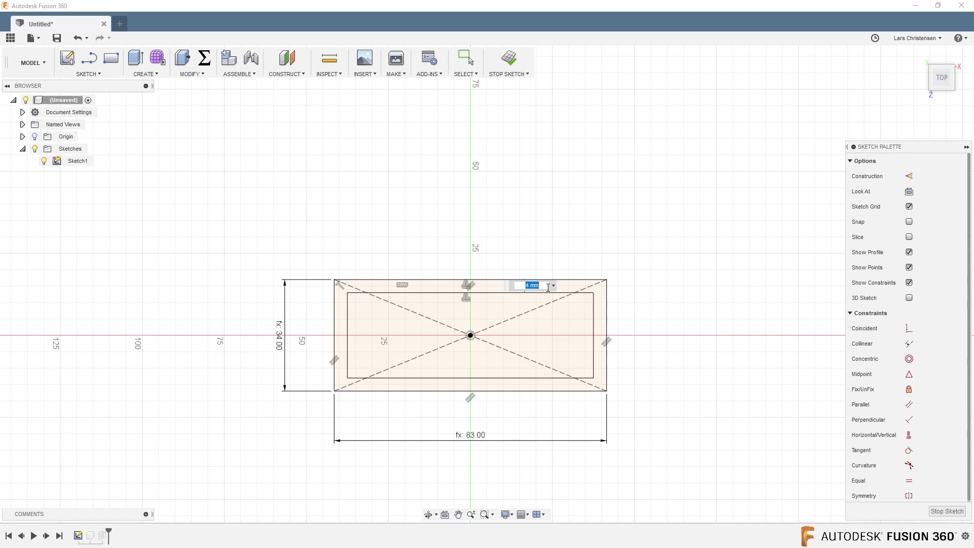
type("w")
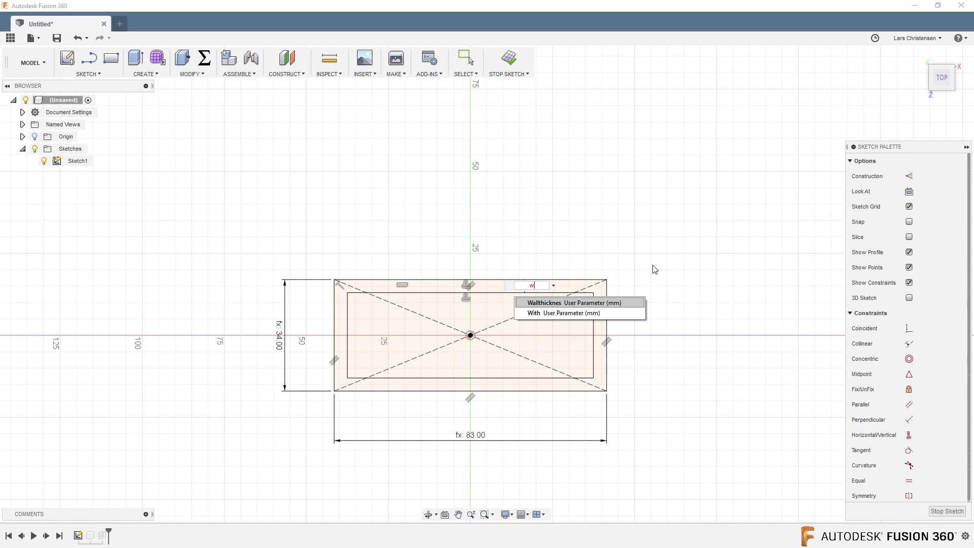
left_click(545, 302)
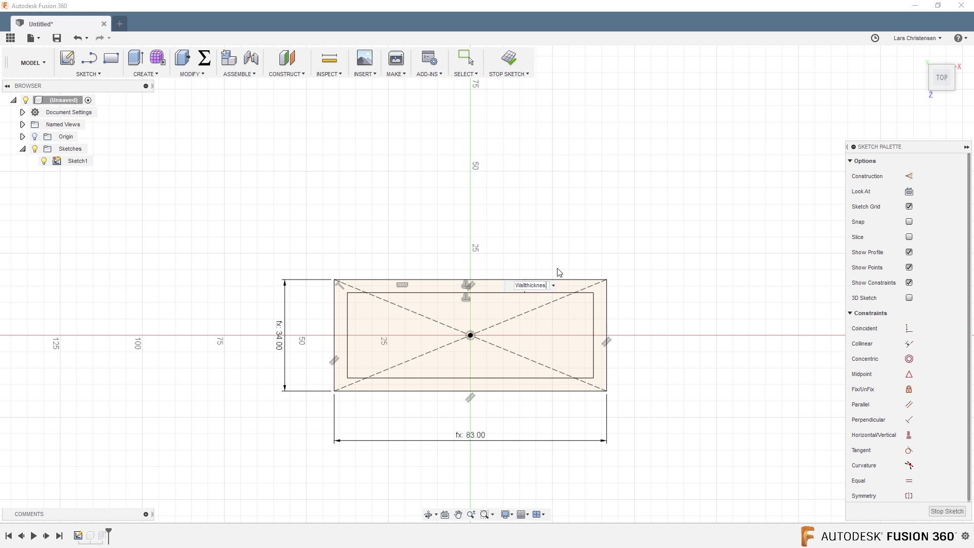
key("Return")
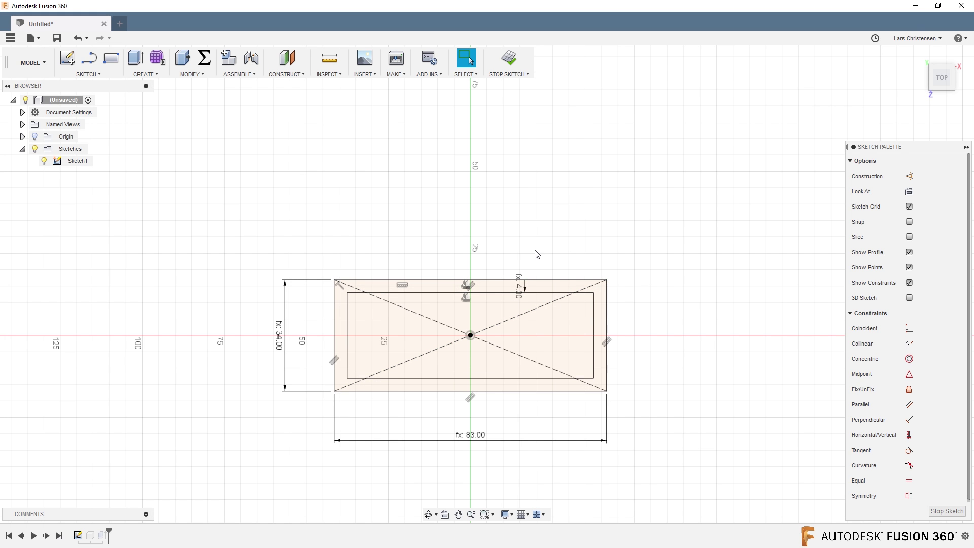
left_click(947, 511)
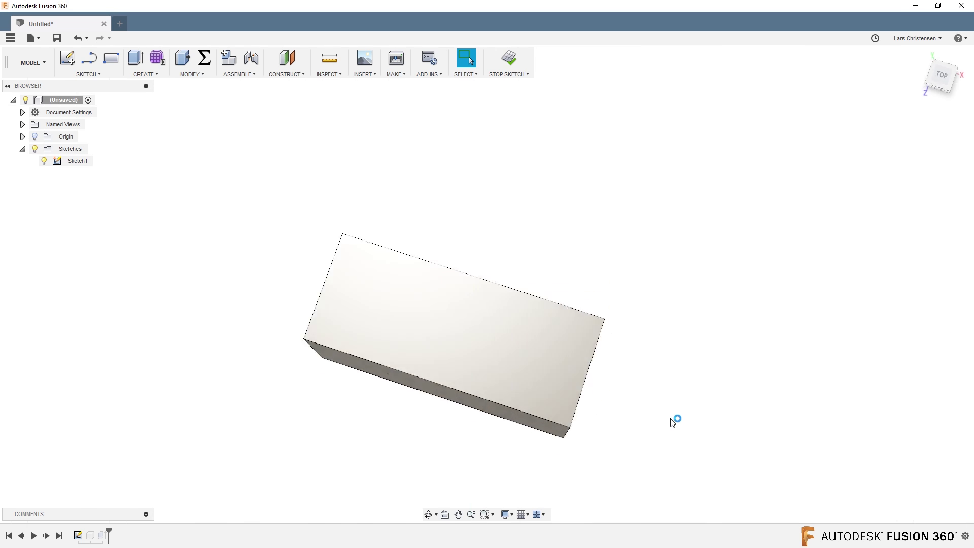
Activate the Body component and begin an Extrude cut of Sketch1's inner rectangle profile, about 30 mm down into the box
middle_click_drag(482, 446, 239, 346, "shift")
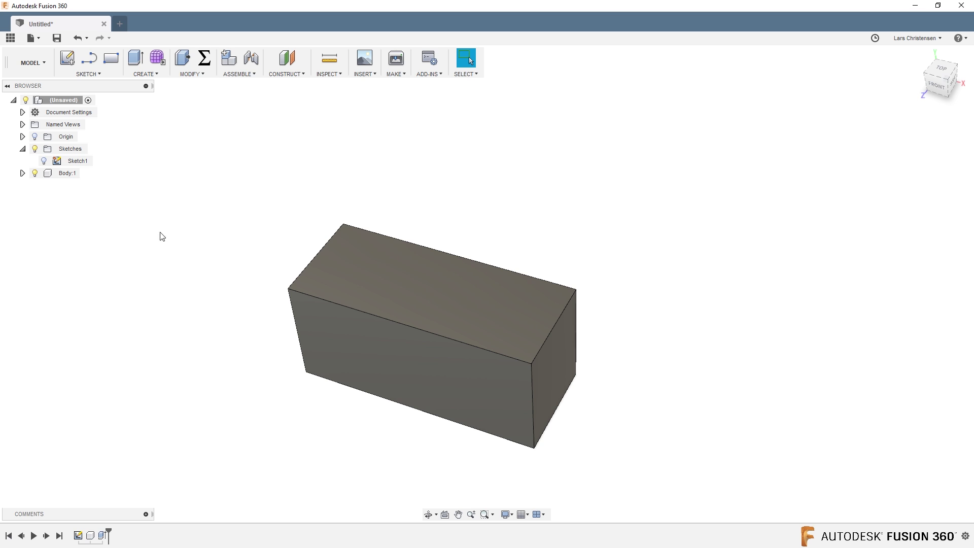
left_click(86, 173)
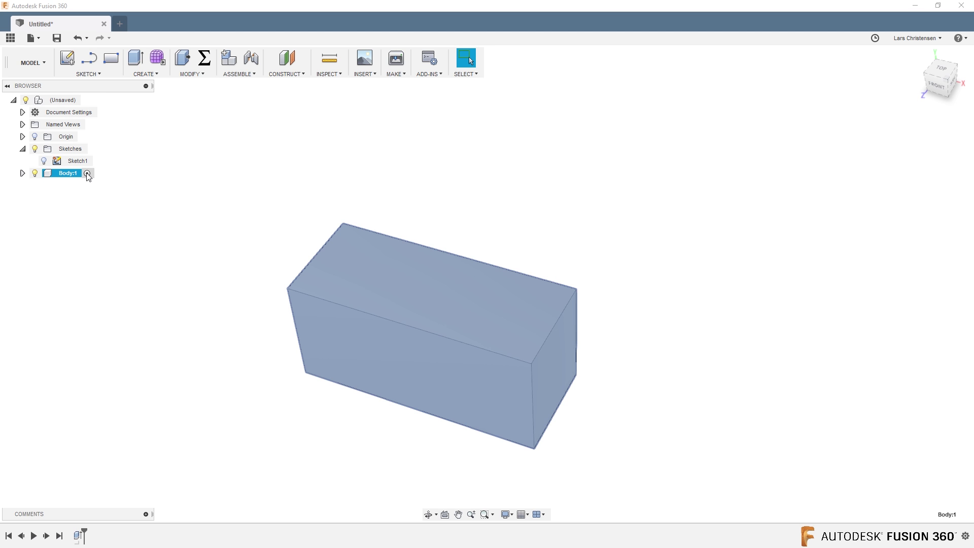
left_click(145, 225)
left_click(136, 59)
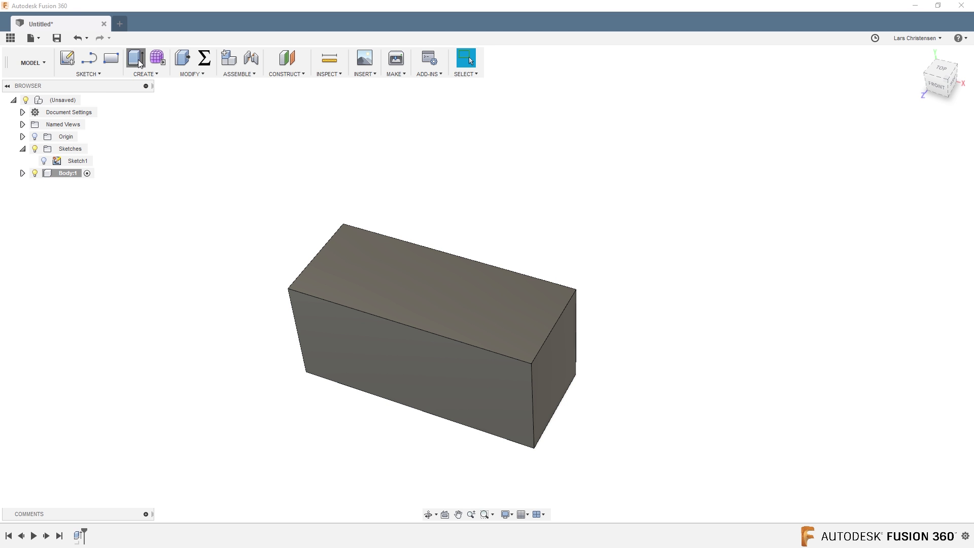
left_click(44, 161)
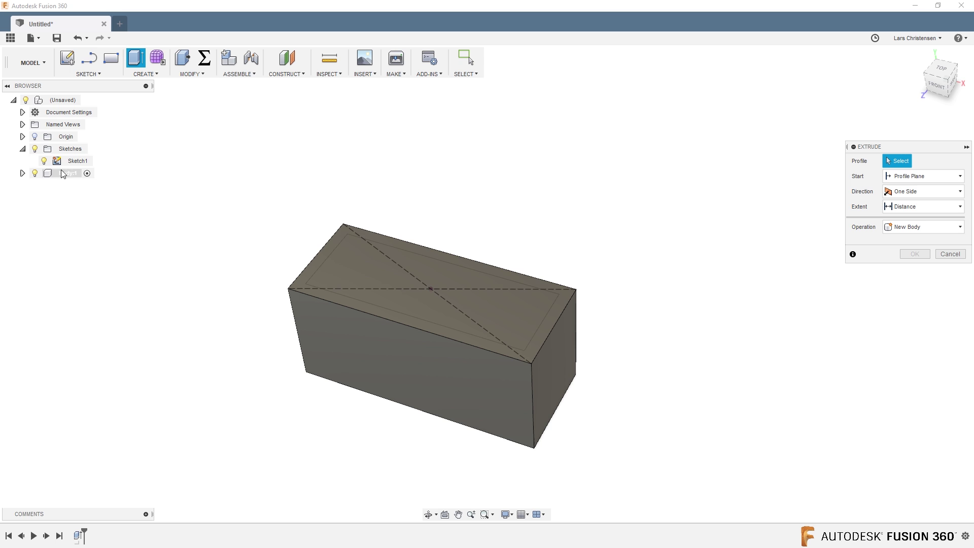
left_click(361, 284)
left_click_drag(432, 287, 440, 363)
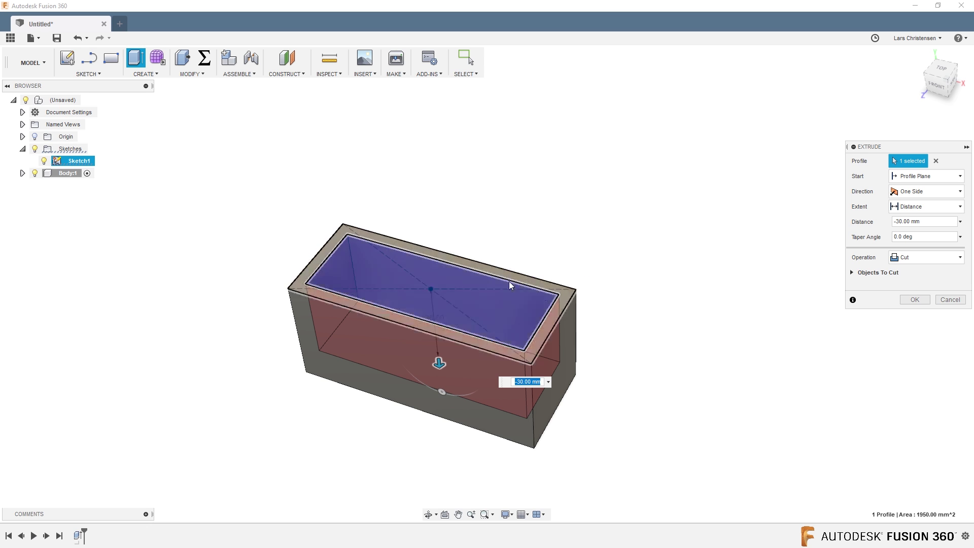
middle_click_drag(509, 281, 712, 265, "shift")
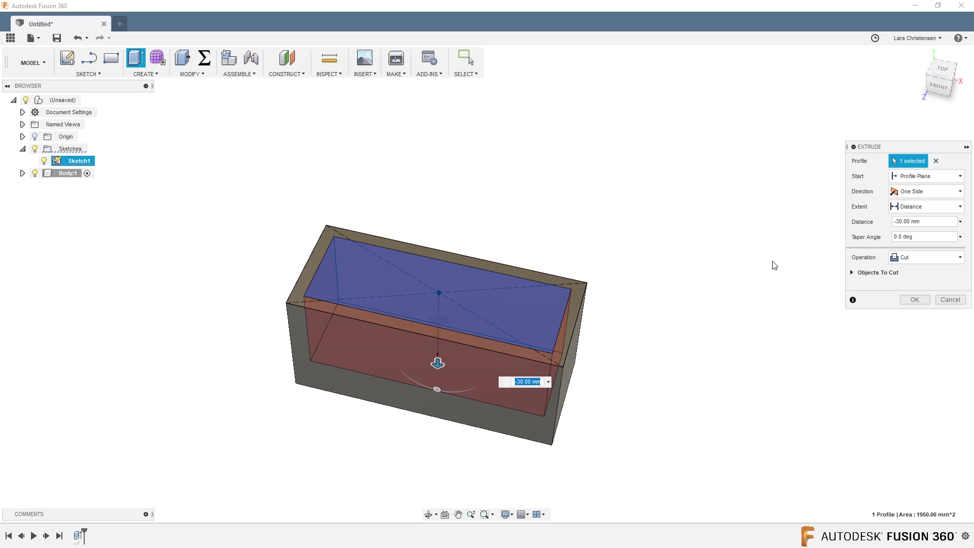
Set the cut's extent to To Object and pick the box's bottom face as its termination
left_click(913, 208)
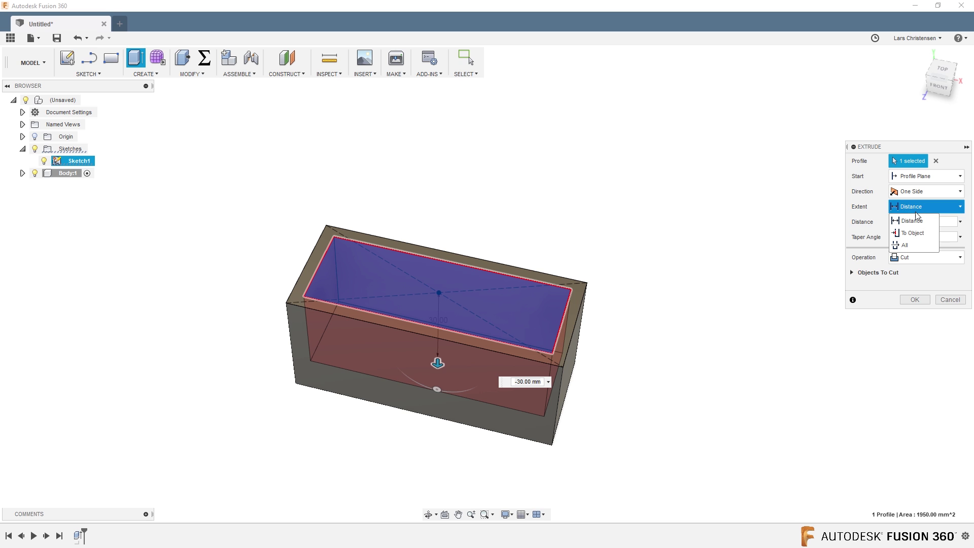
left_click(914, 234)
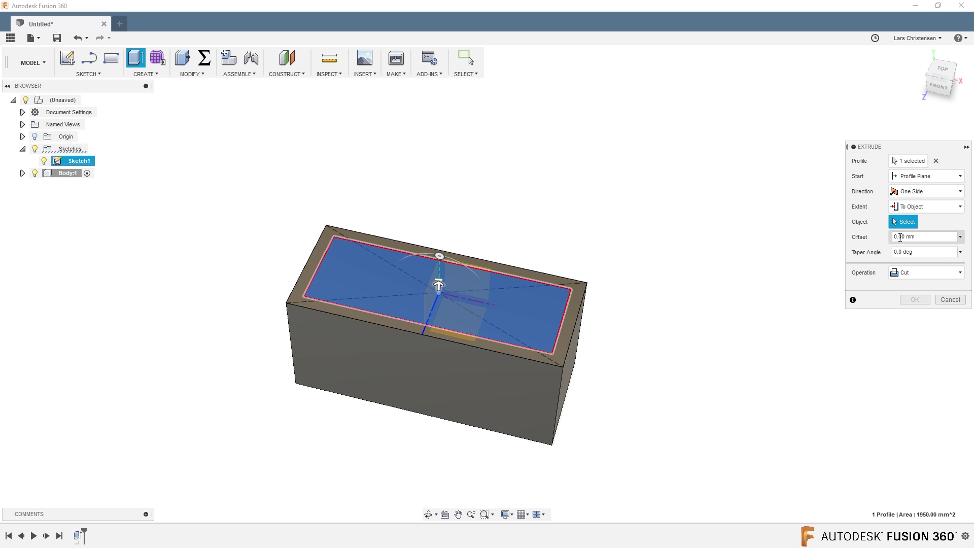
middle_click_drag(732, 315, 606, 410, "shift")
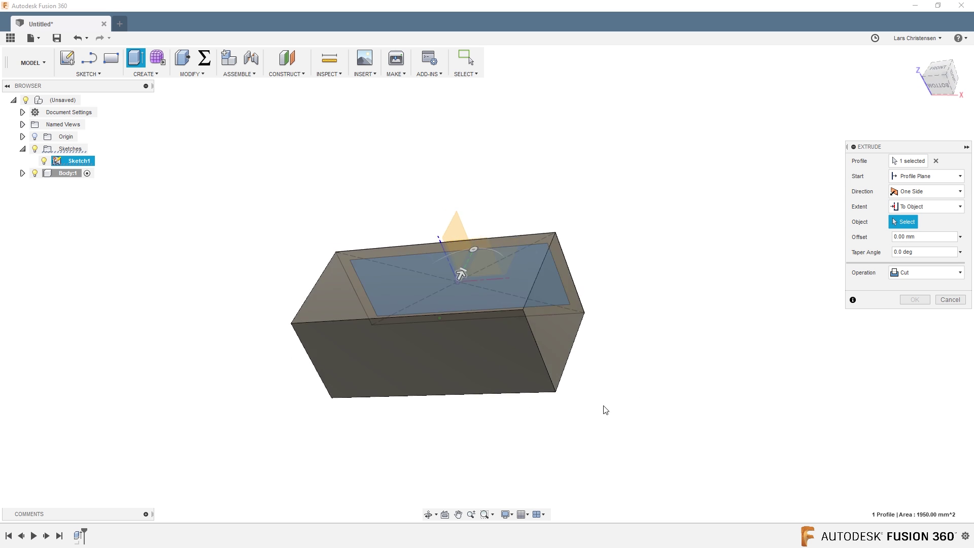
left_click(474, 363)
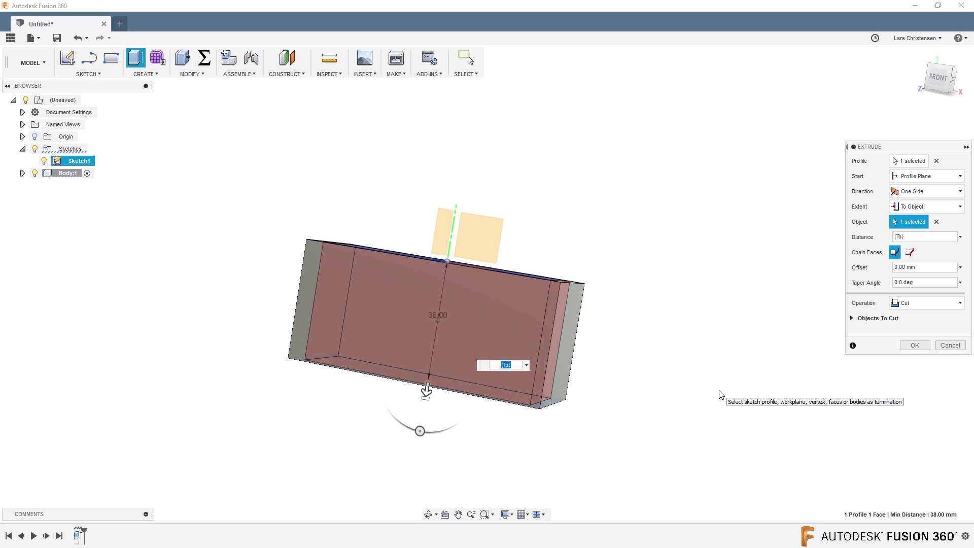
Set the cut's offset from the bottom face to -Wallthicknes and complete the extrusion
left_click(920, 266)
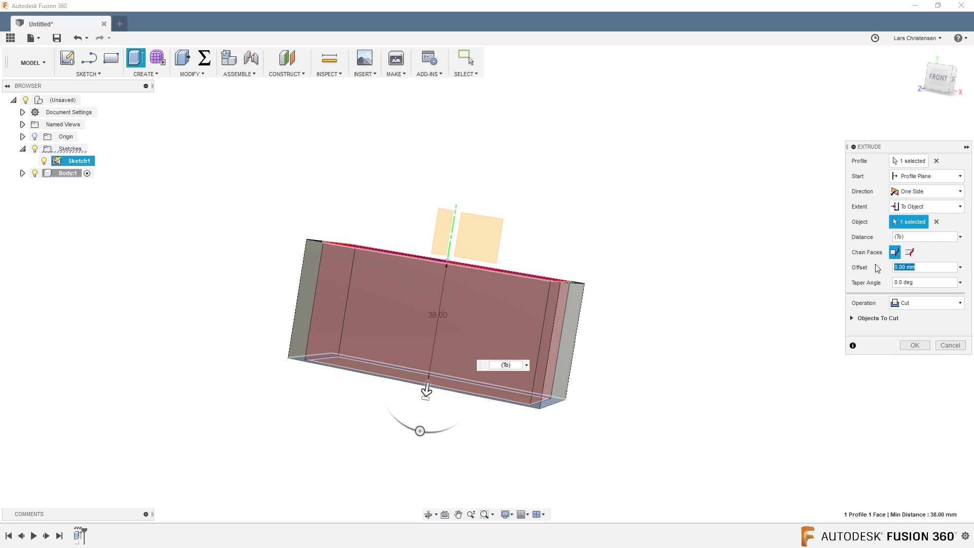
type("-w")
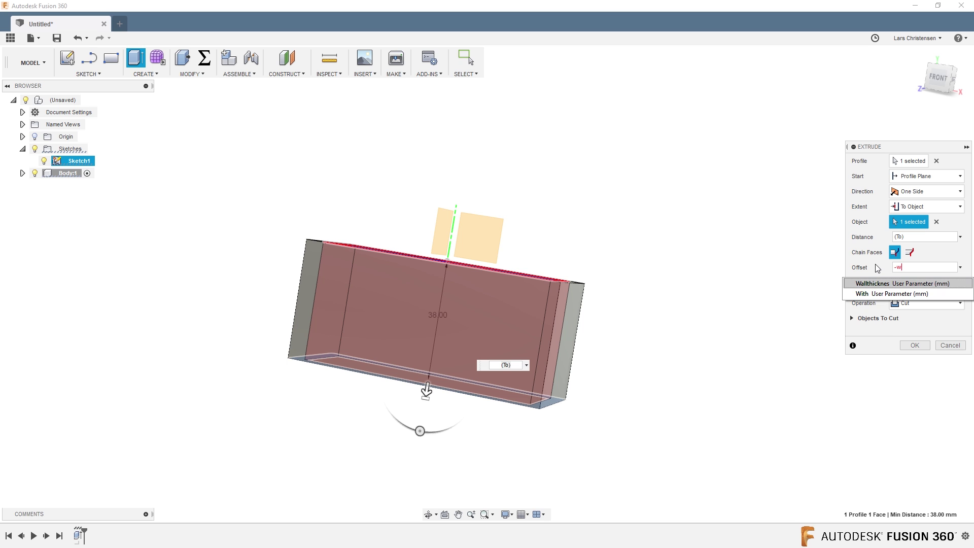
left_click(870, 284)
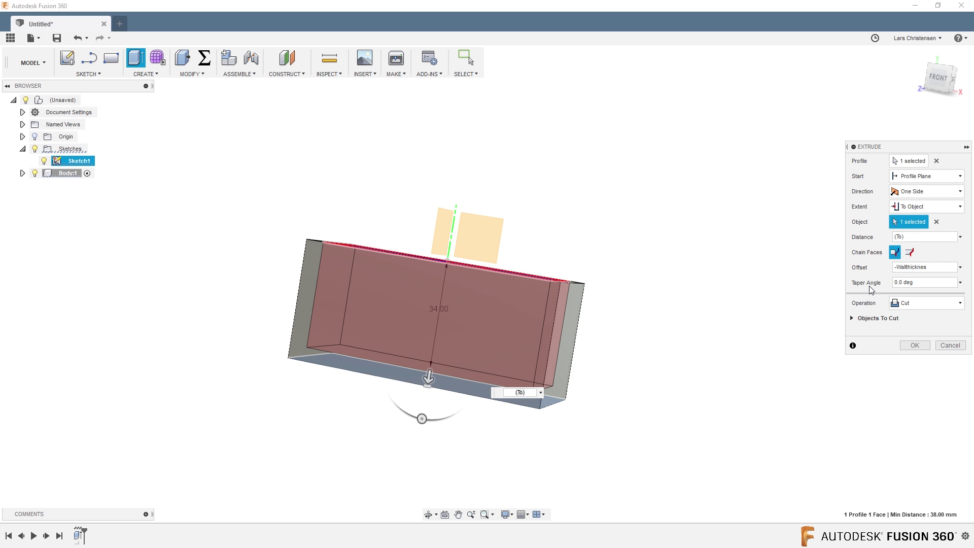
middle_click_drag(869, 285, 728, 344, "shift")
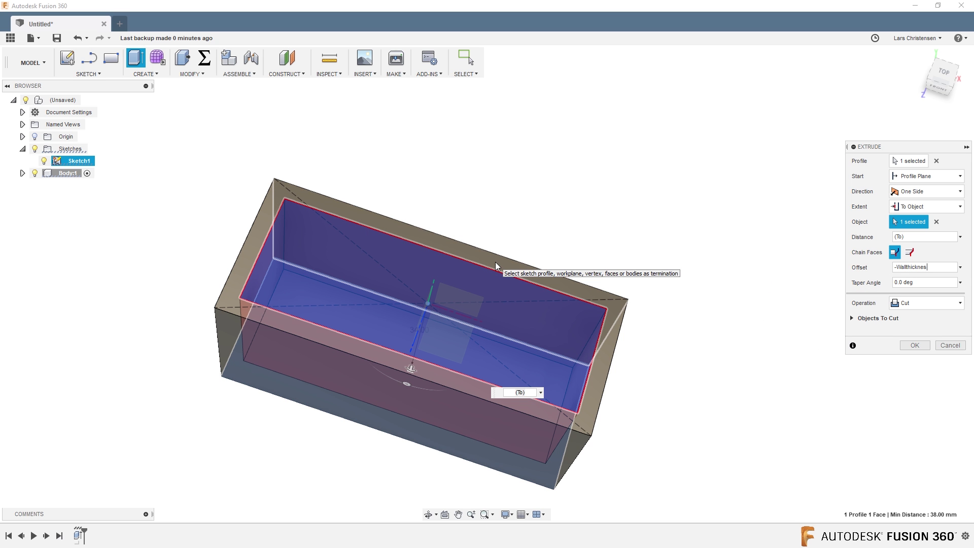
middle_click_drag(495, 262, 388, 421, "shift")
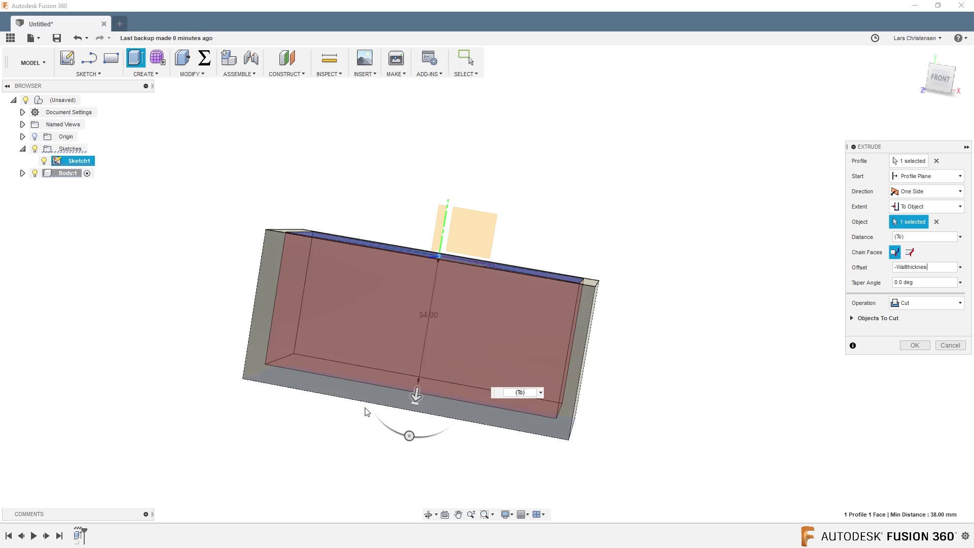
left_click(916, 345)
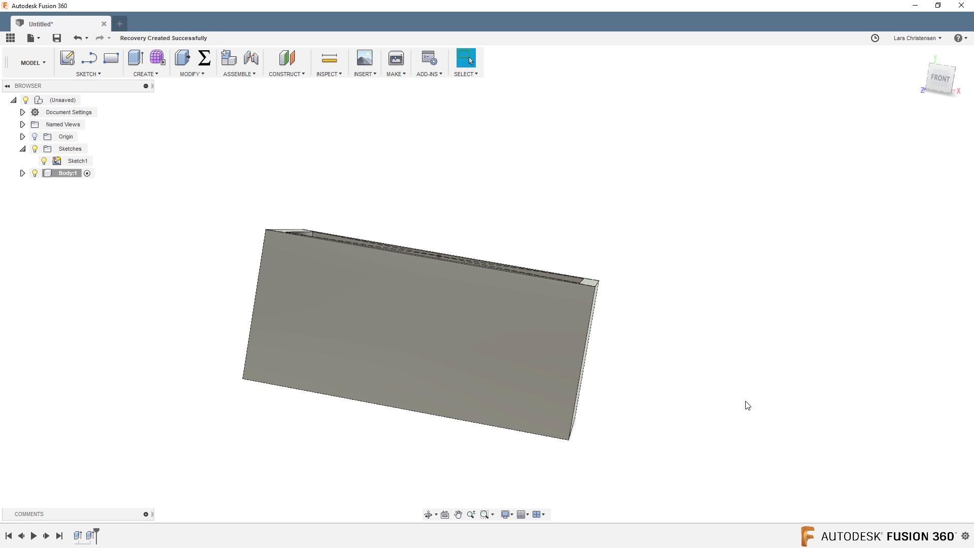
Create a section analysis of the hollow box through the origin's XY plane
middle_click_drag(748, 405, 312, 89, "shift")
left_click(326, 74)
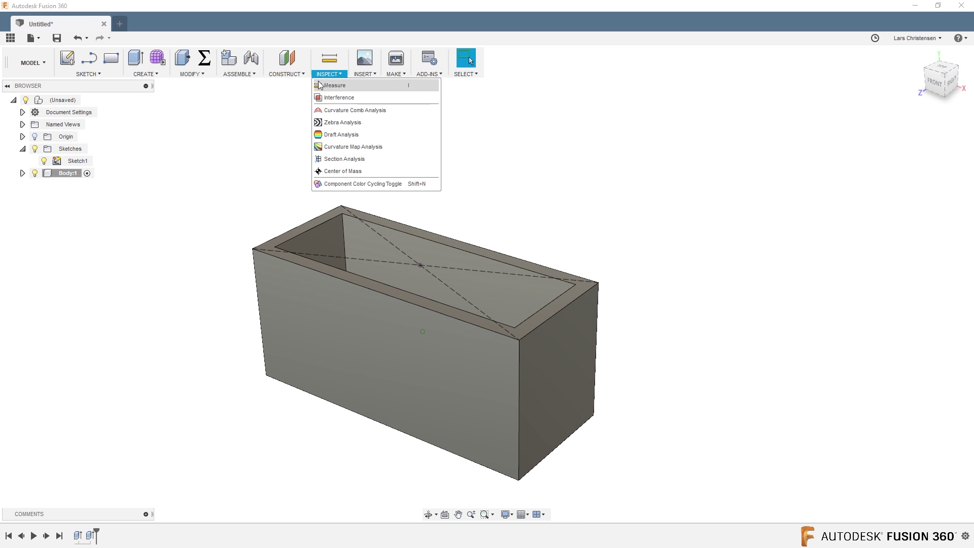
left_click(335, 159)
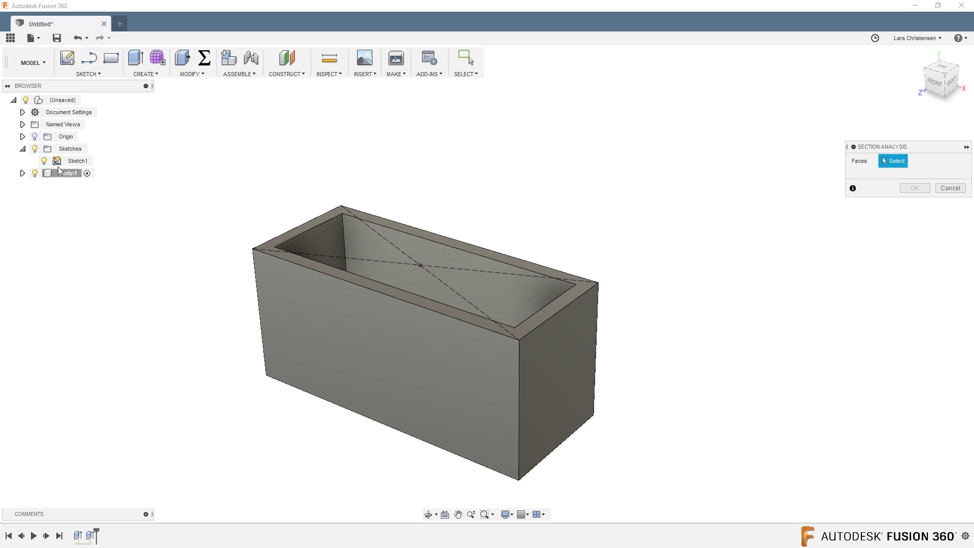
left_click(22, 136)
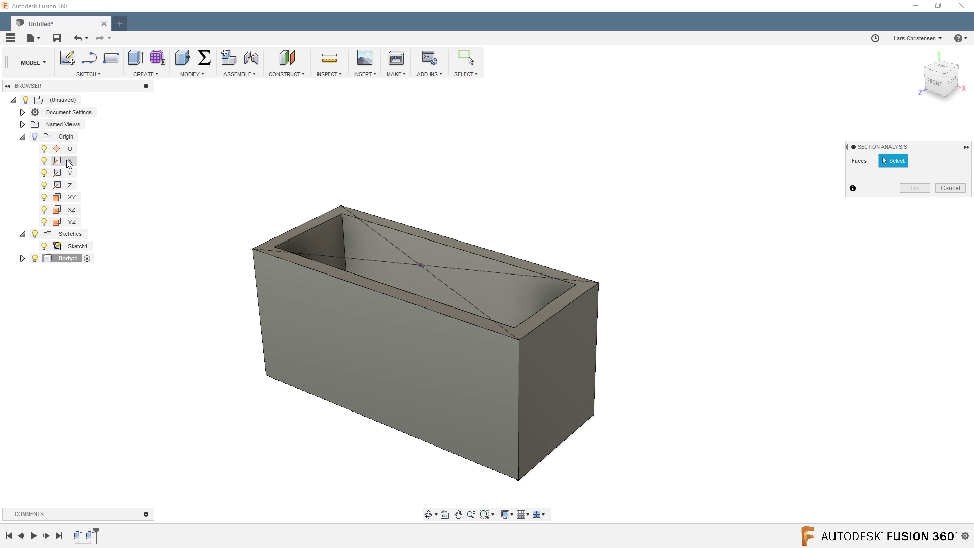
left_click(35, 137)
left_click(450, 242)
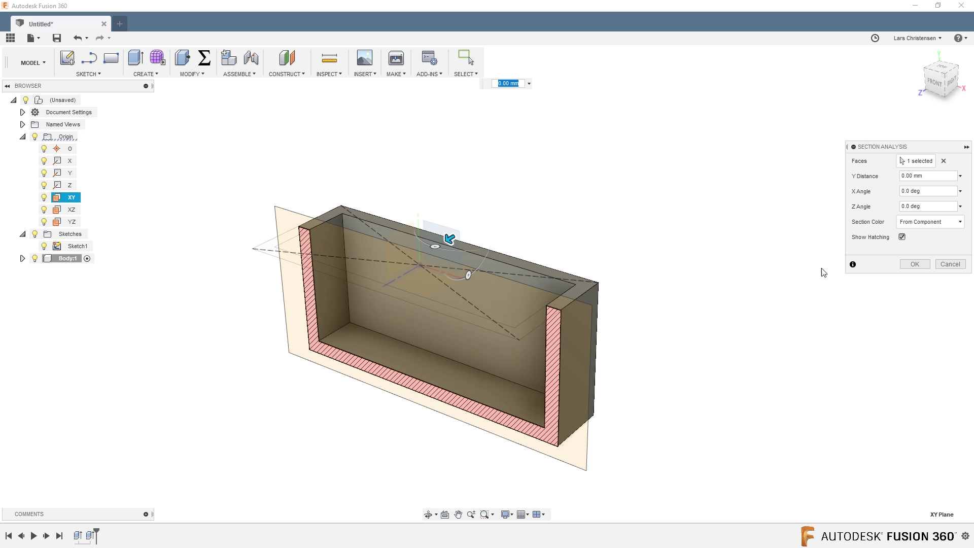
left_click(913, 265)
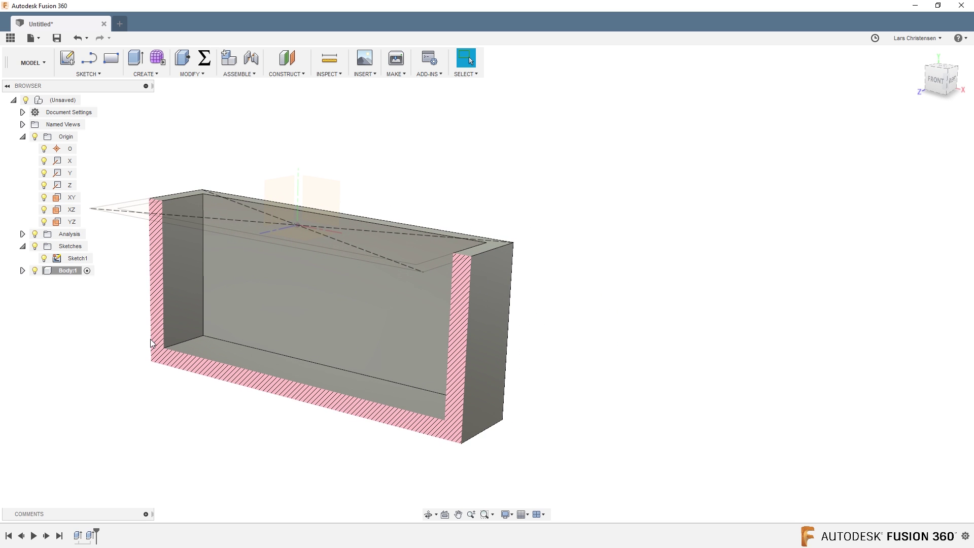
Test the Wallthicknes user parameter at 6 mm on the sectioned box, and set it back to 4 mm
left_click(204, 58)
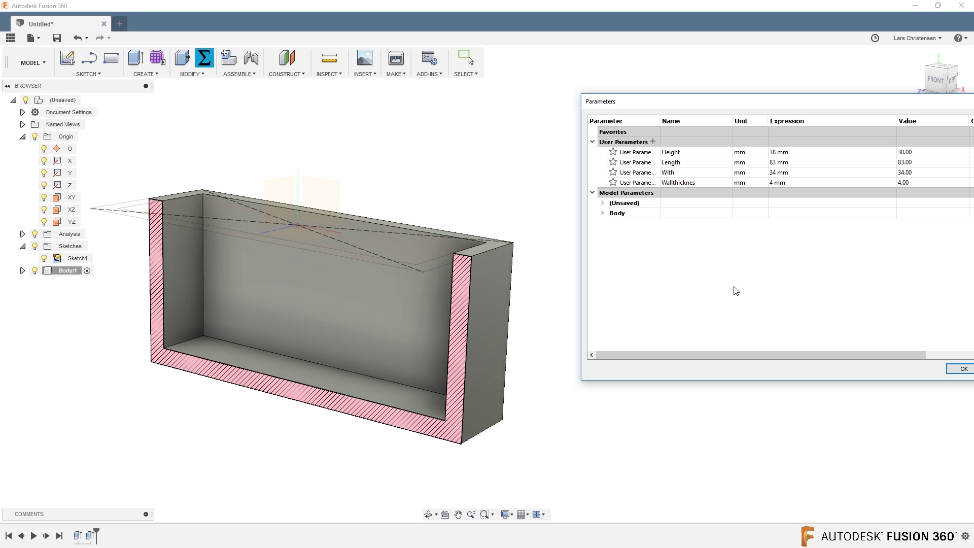
left_click(812, 183)
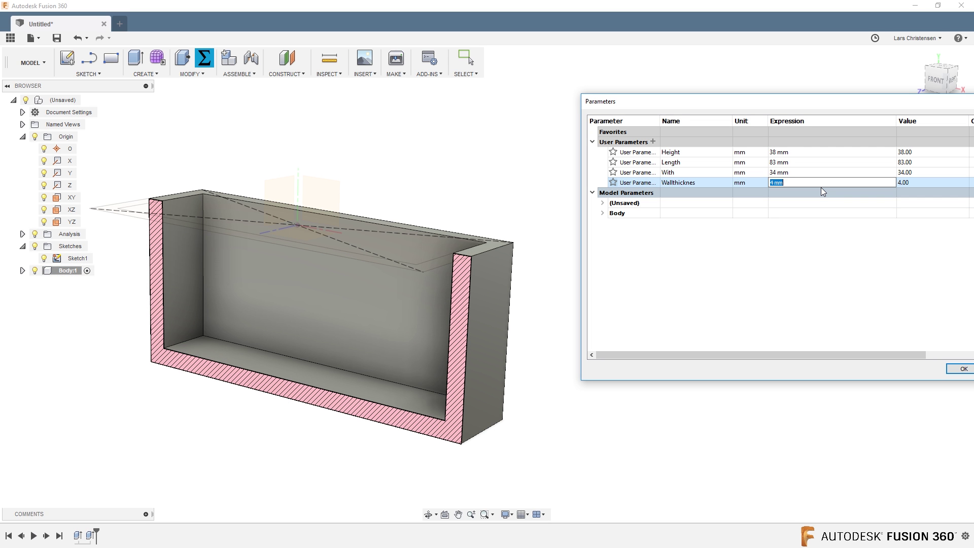
type("6")
key("Return")
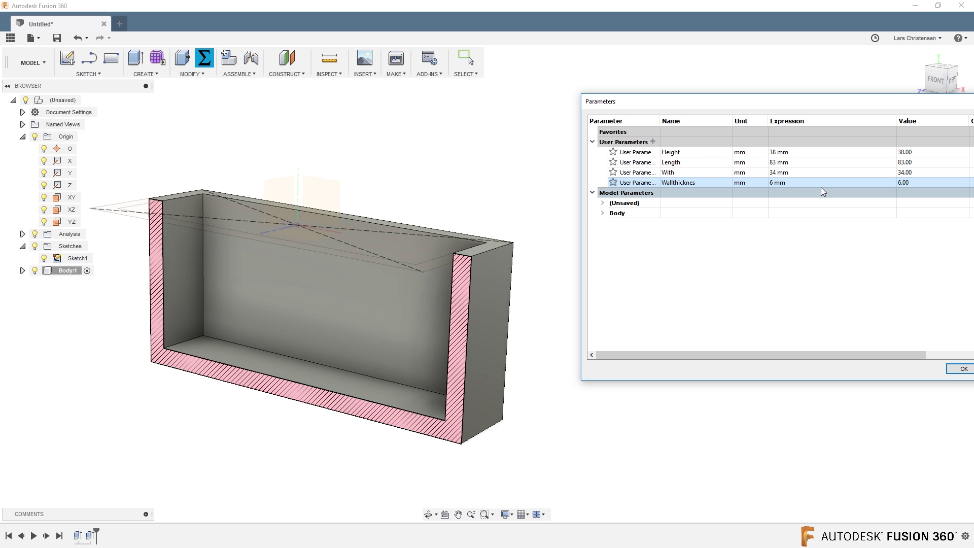
left_click(452, 315)
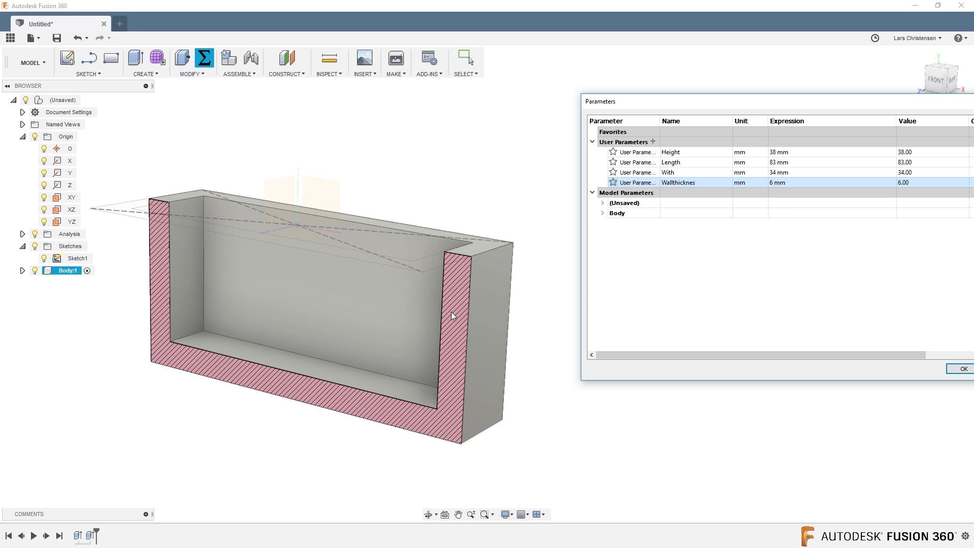
left_click(773, 183)
type("4")
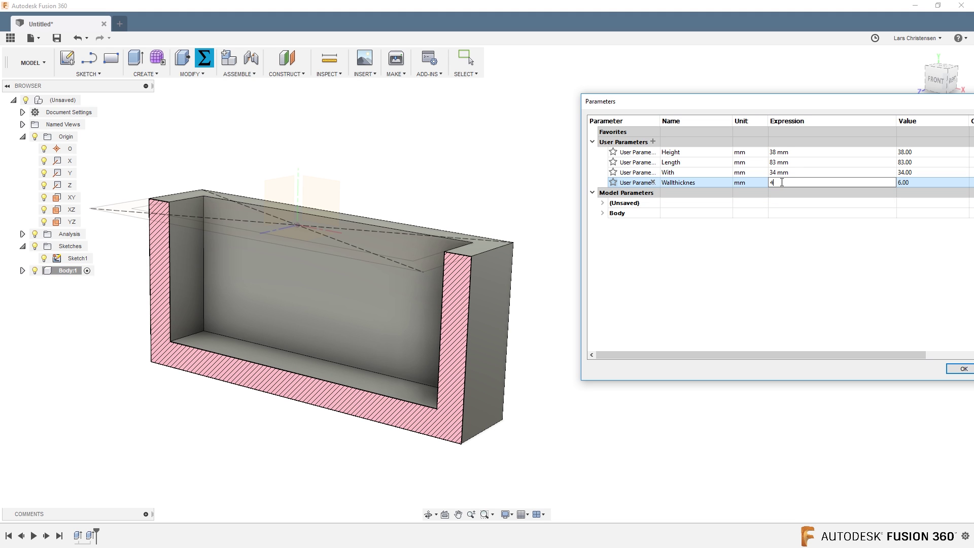
key("Return")
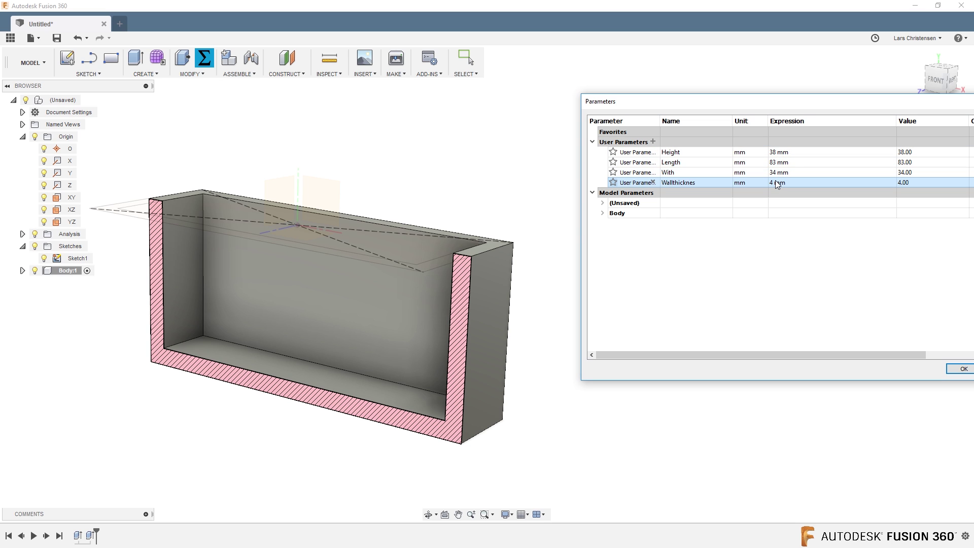
Test the Length user parameter at 103 mm, set it back to 83 mm and close the parameters
left_click(771, 163)
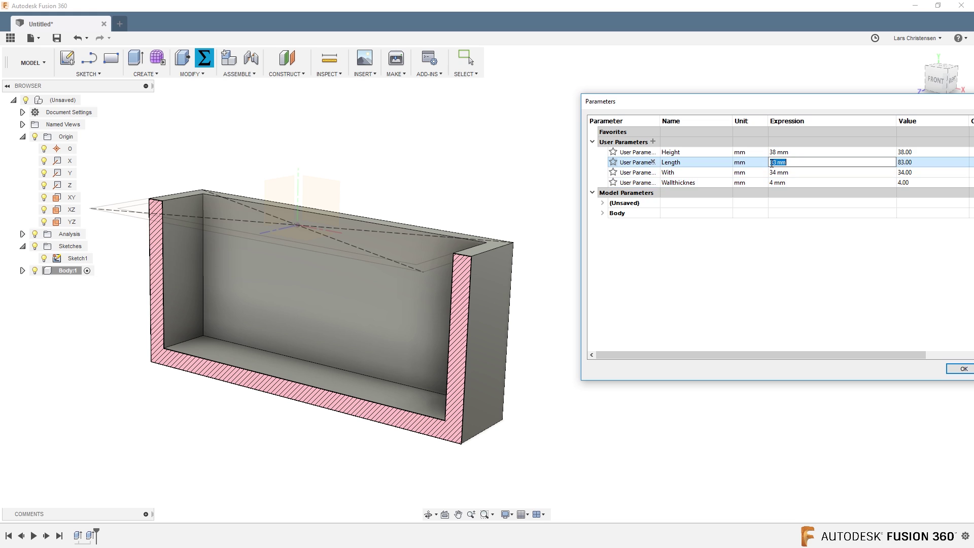
type("103")
key("Return")
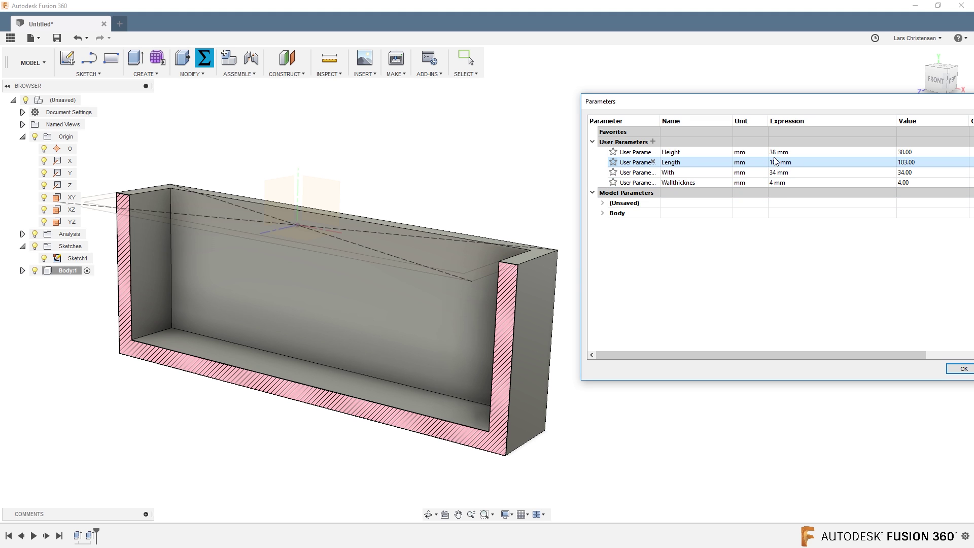
left_click(777, 162)
type("83")
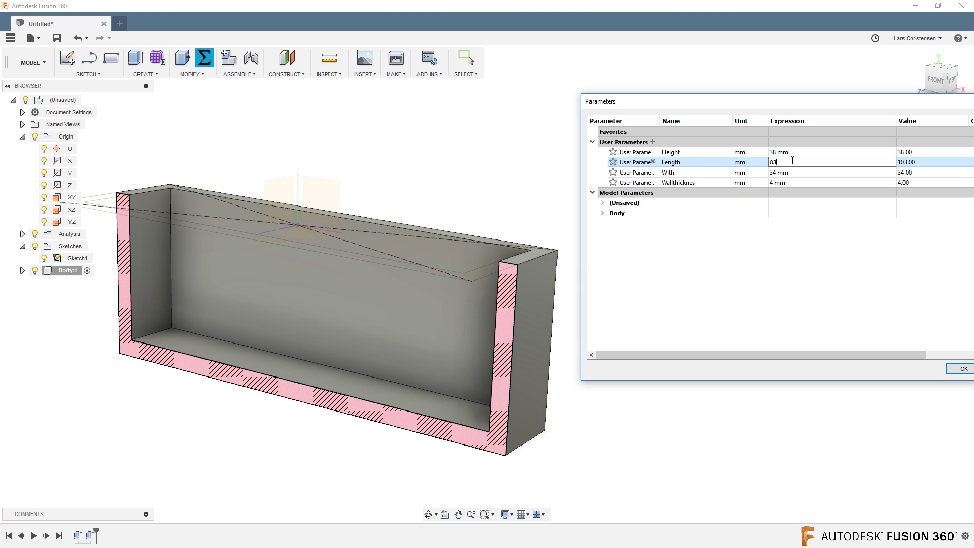
key("Return")
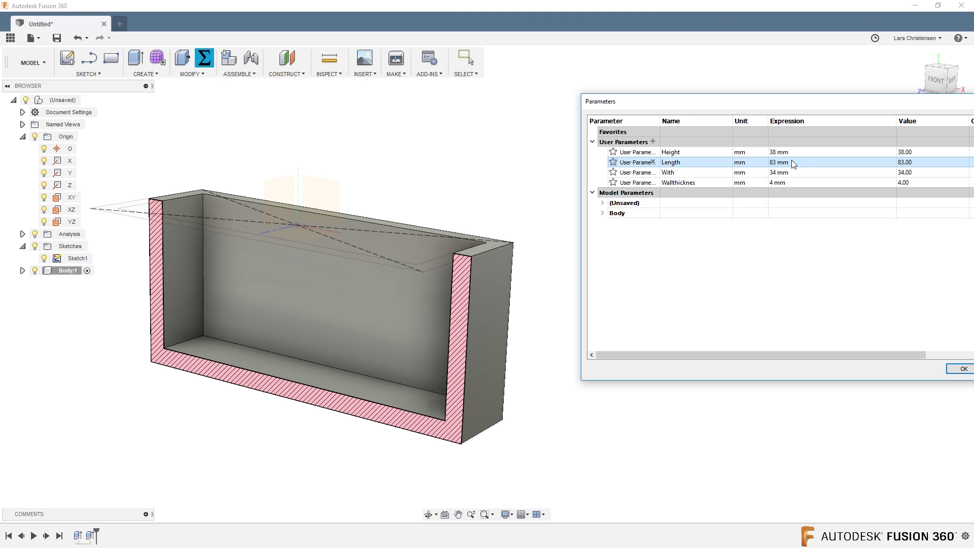
left_click(963, 369)
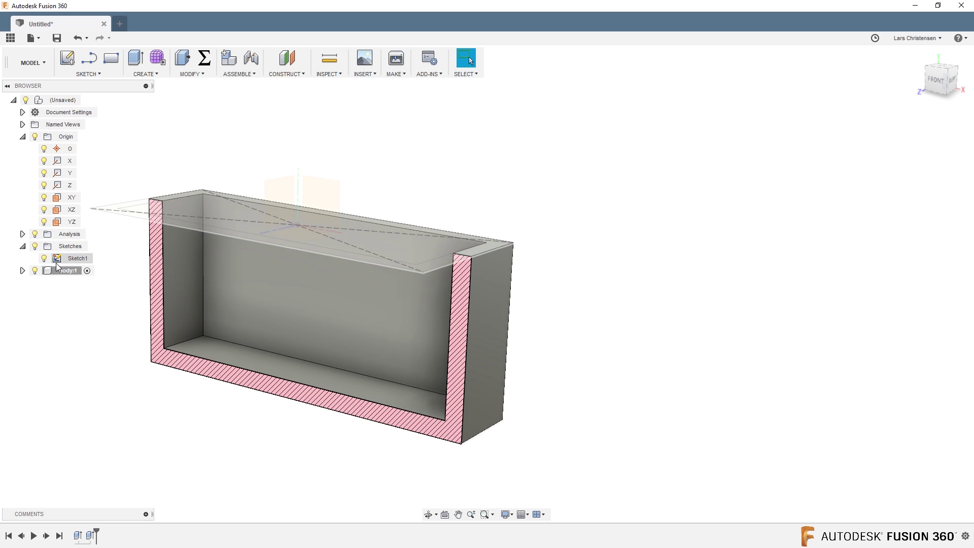
Hide the section analysis and start a sketch on the XY plane in the top-level component
left_click(35, 235)
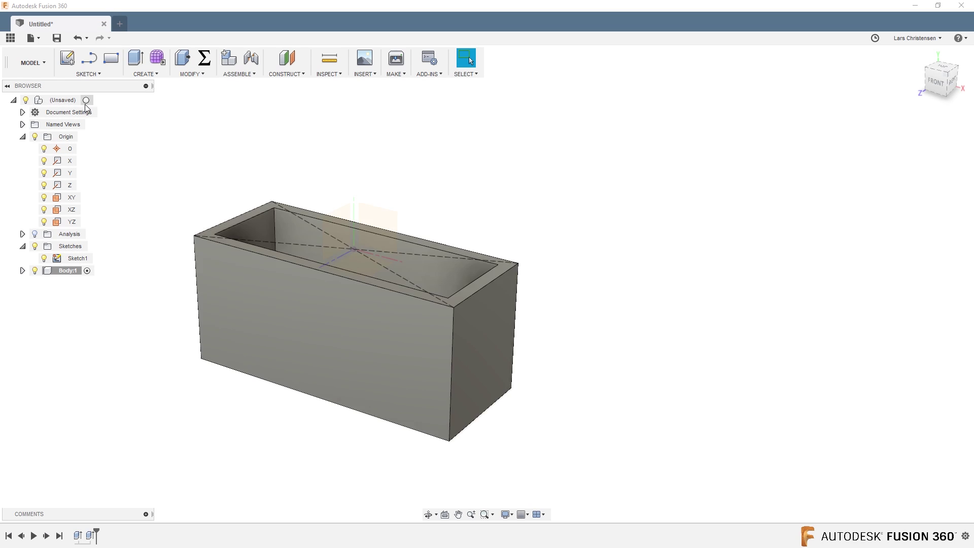
left_click(88, 100)
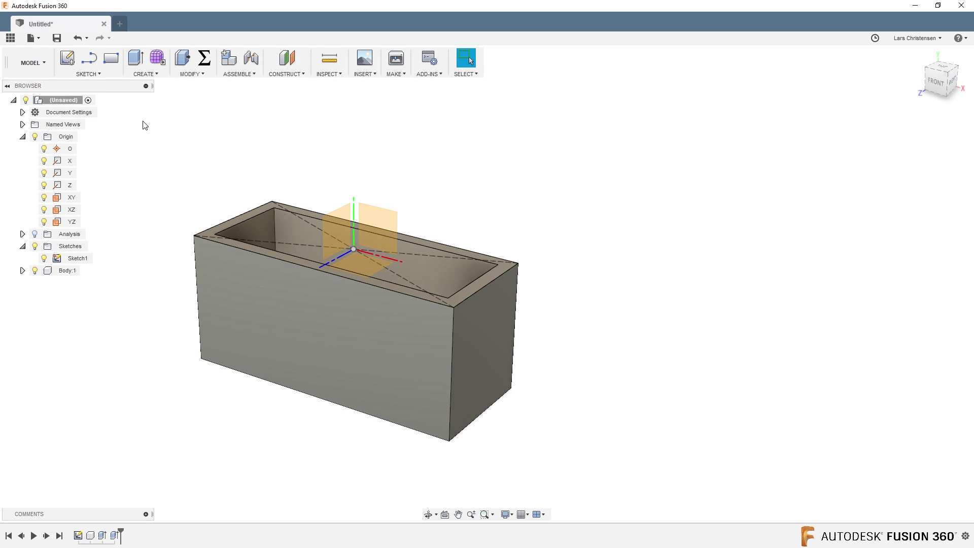
left_click(378, 221)
left_click(67, 57)
left_click(384, 219)
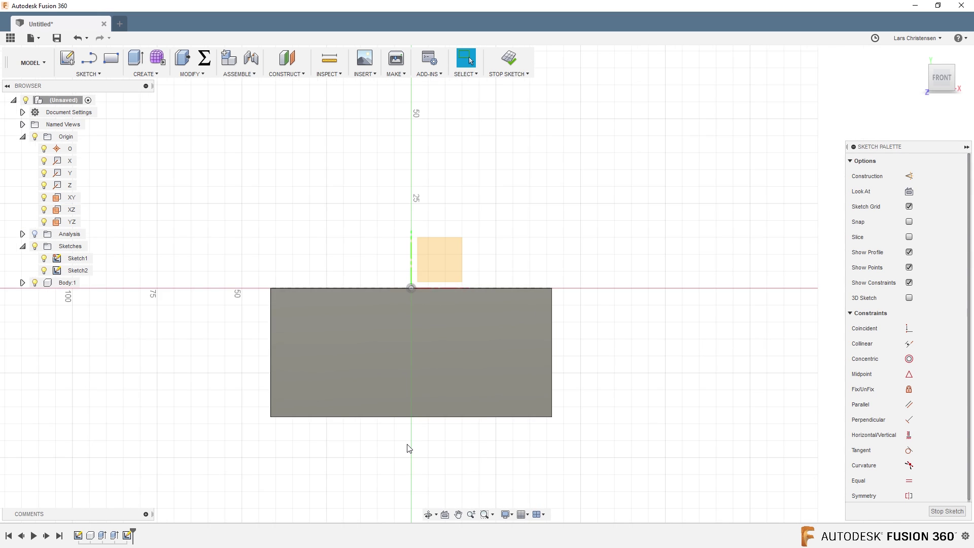
Sketch a 28 mm diameter circle over the left half of the box's front view
scroll(408, 447, "up", 2)
key("c")
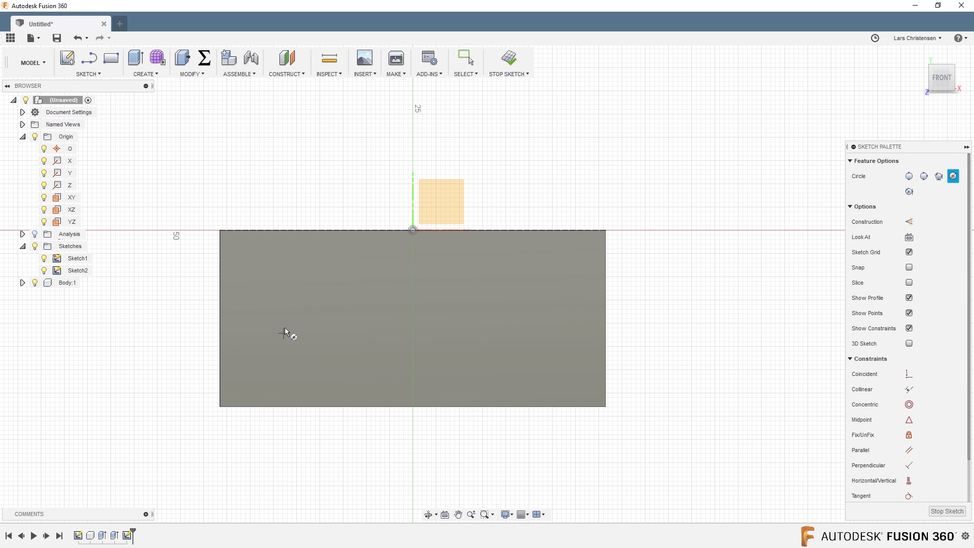
left_click(296, 327)
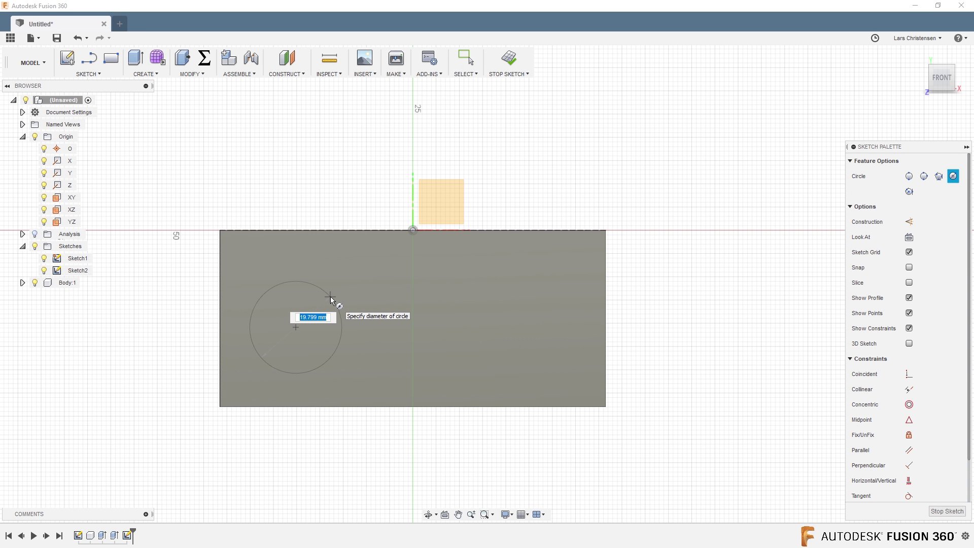
type("28")
key("Return")
key("Escape")
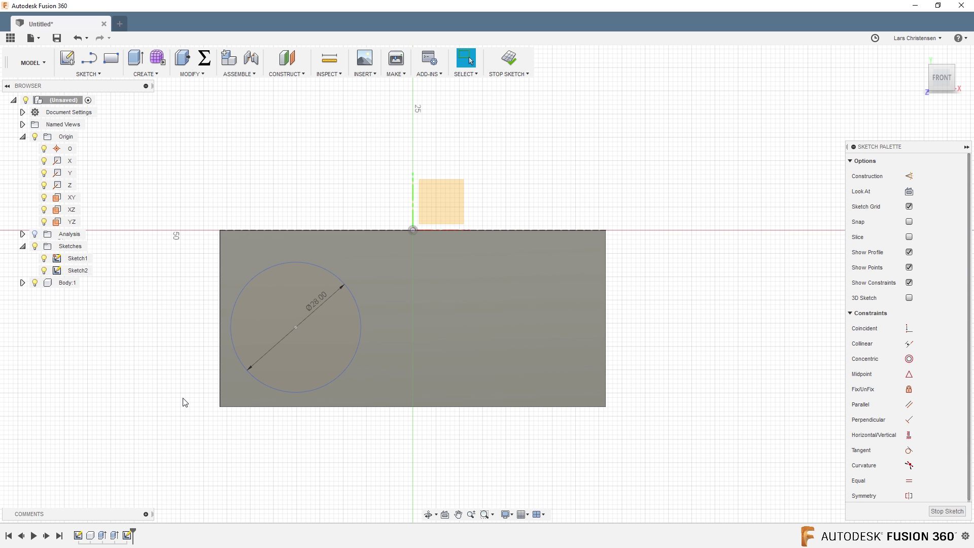
Dimension the circle's centre 24 mm horizontally from the box's left edge
key("d")
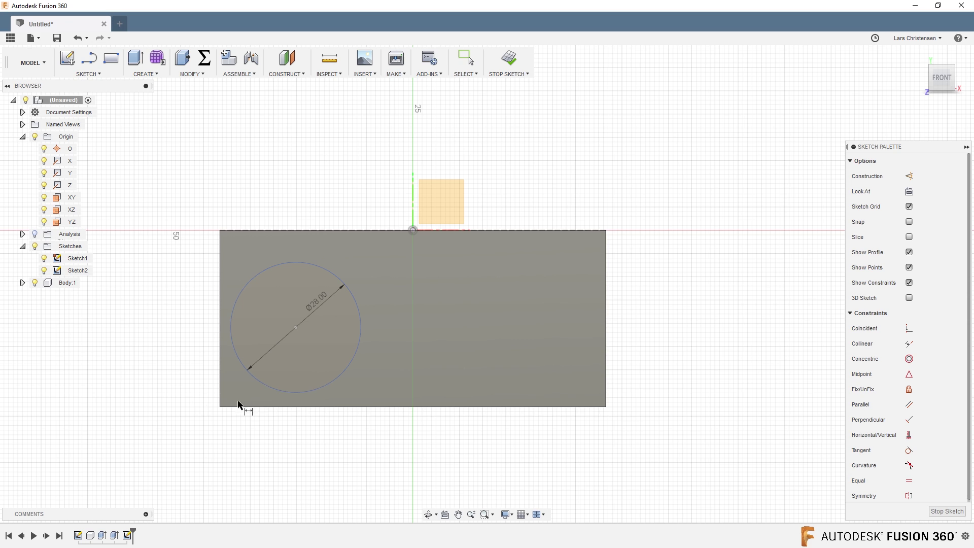
left_click(296, 328)
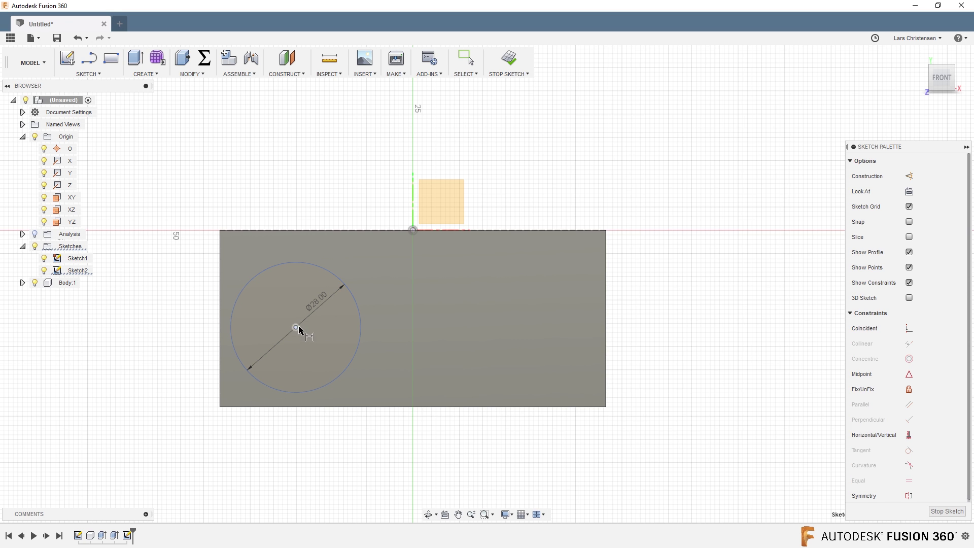
left_click(220, 330)
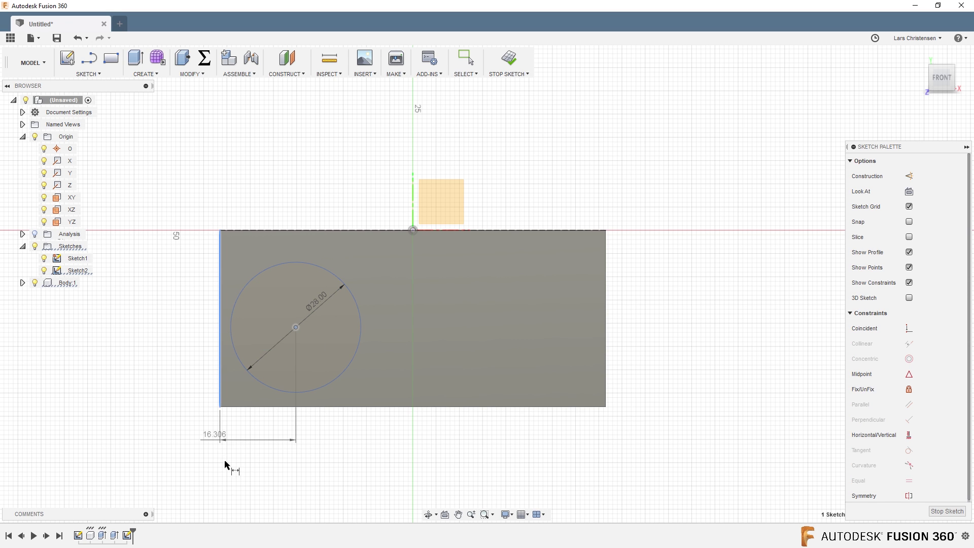
left_click(261, 460)
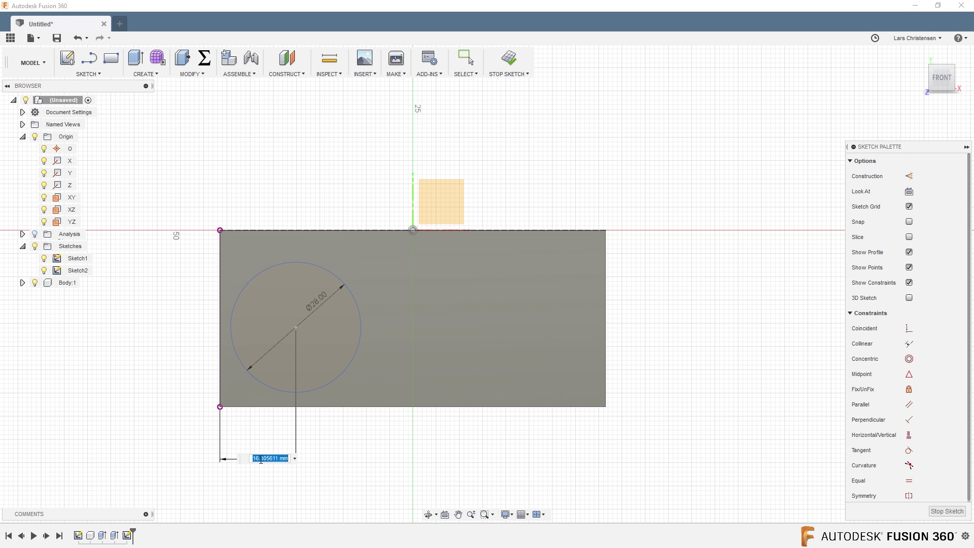
type("24")
key("Return")
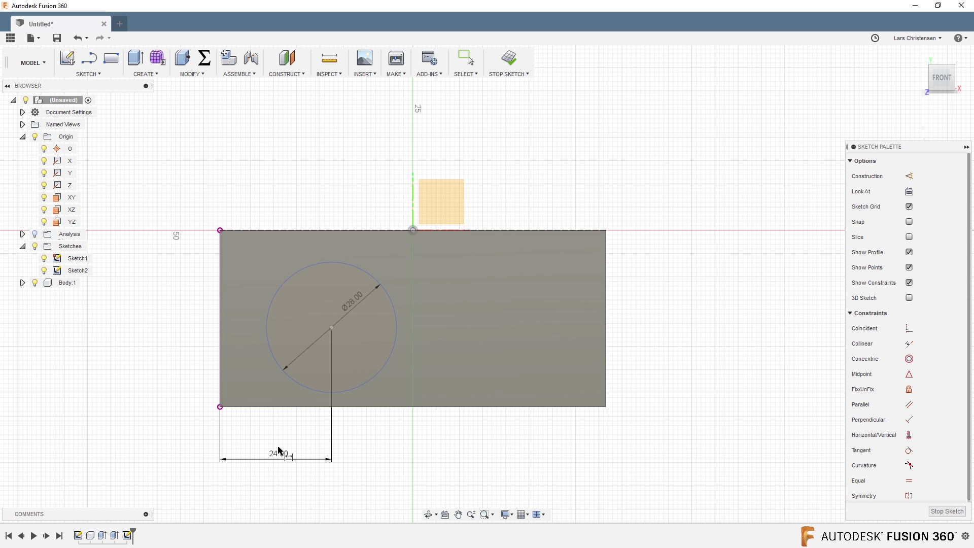
Dimension the circle's centre 16 mm above the box's bottom edge and finish the sketch
left_click(332, 328)
left_click(257, 407)
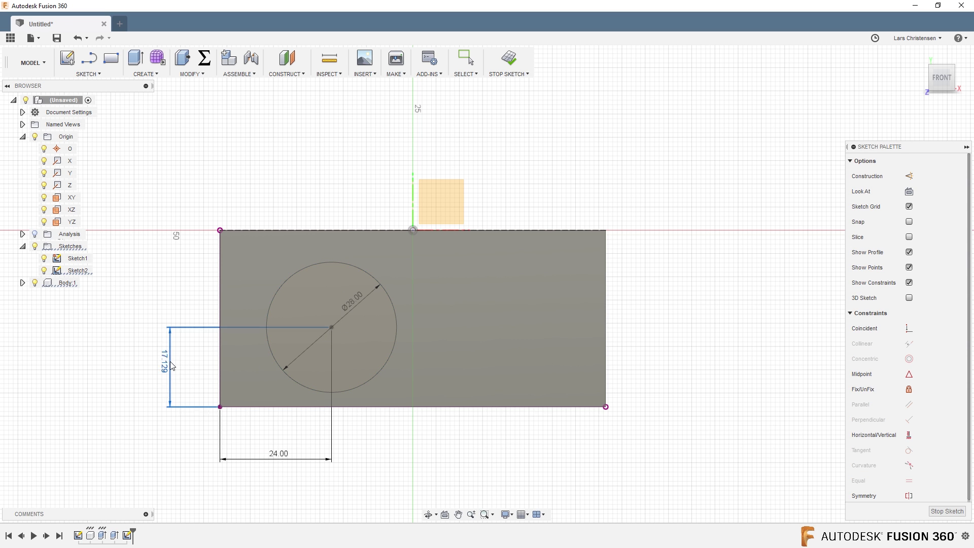
left_click(172, 365)
type("16")
key("Return")
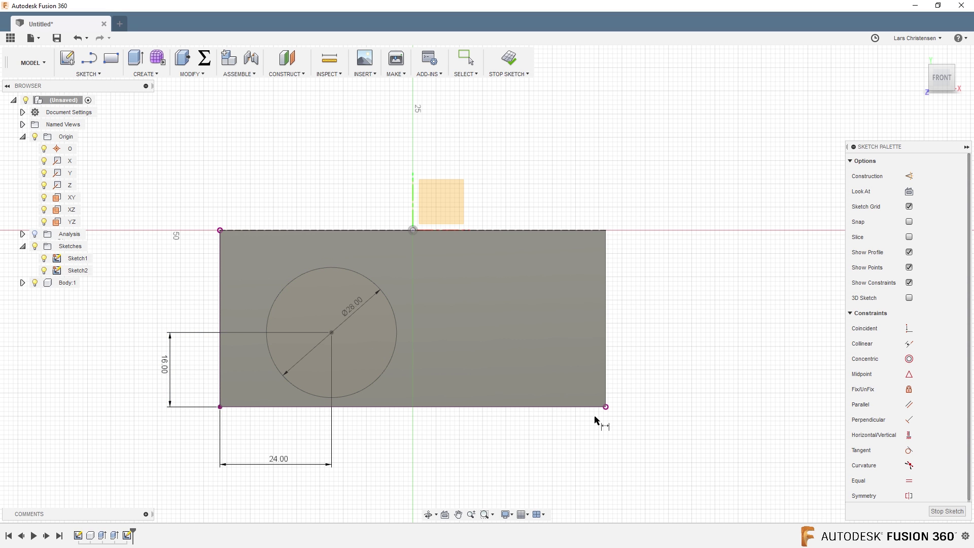
left_click(947, 511)
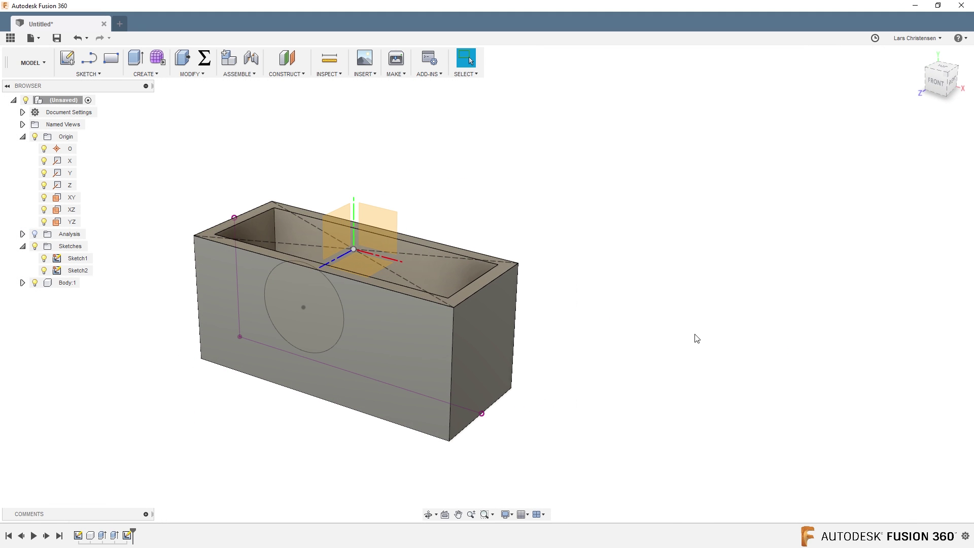
Examine which geometry belongs to Sketch1 and Sketch2 and what the Body component contains
left_click(79, 271)
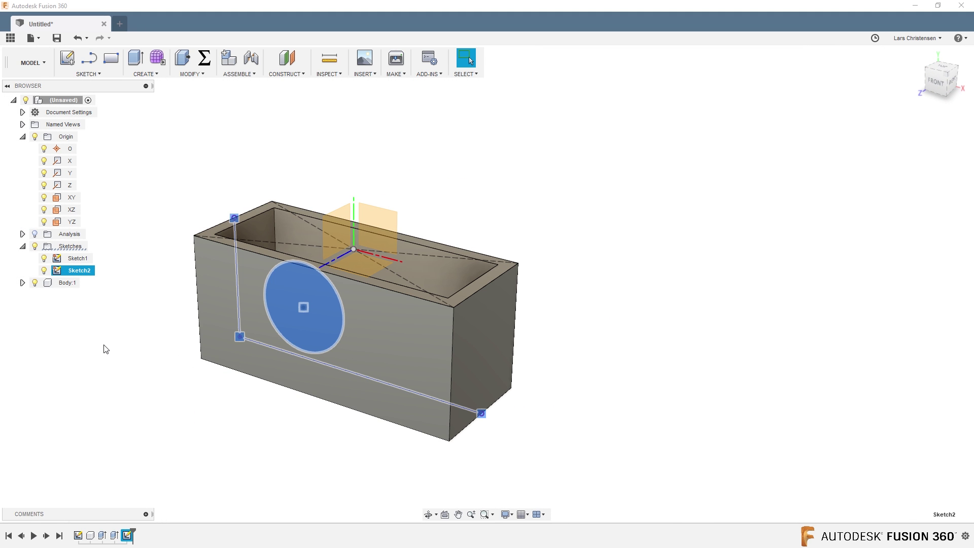
left_click(75, 260)
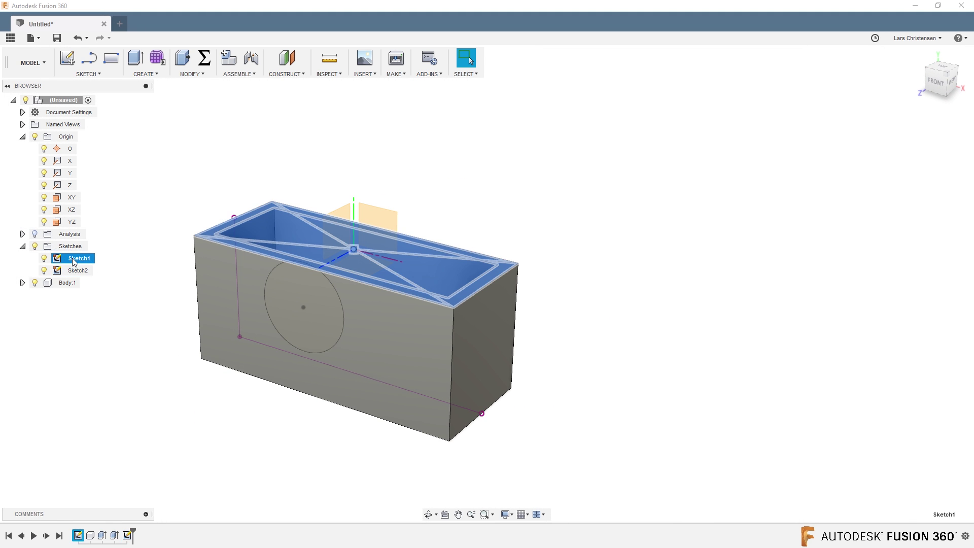
left_click(76, 271)
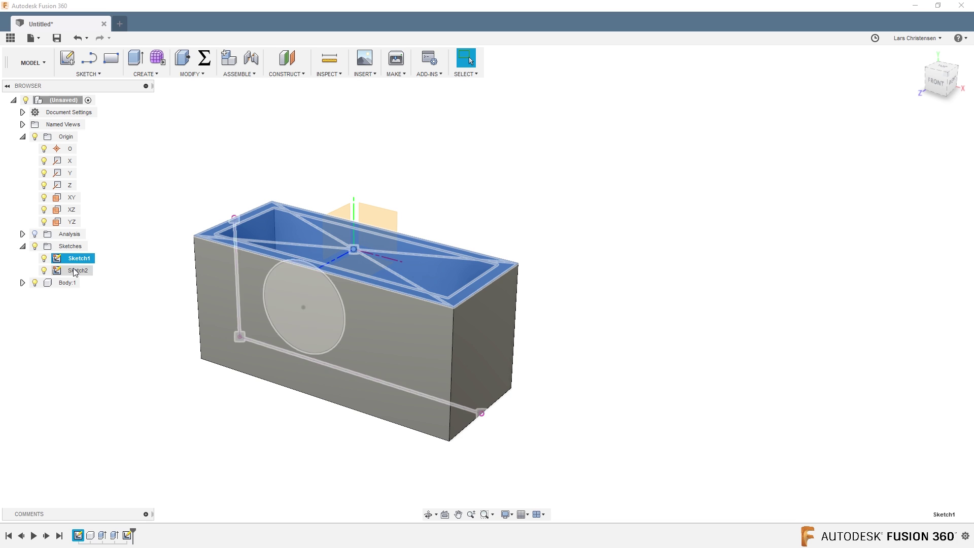
left_click(86, 309)
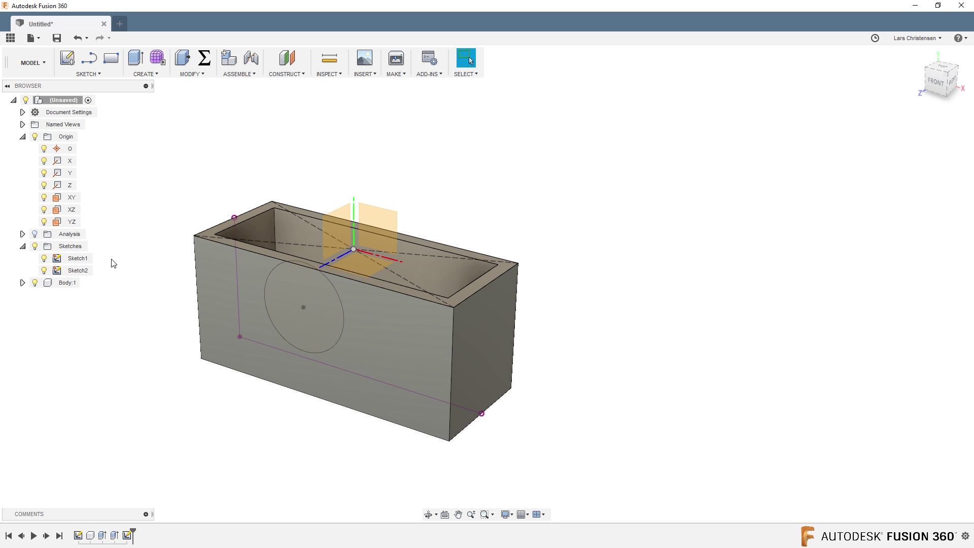
left_click(22, 283)
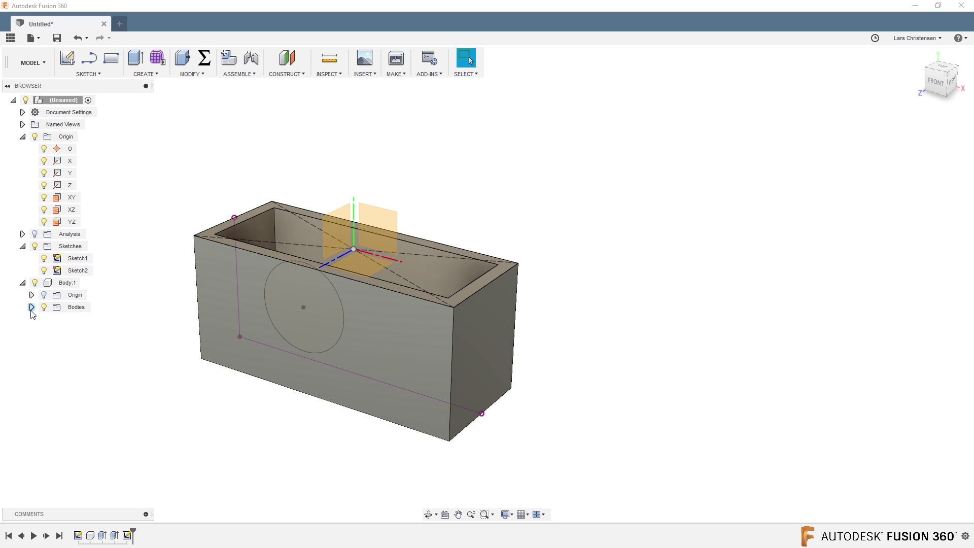
left_click(31, 307)
left_click(31, 307)
left_click(23, 282)
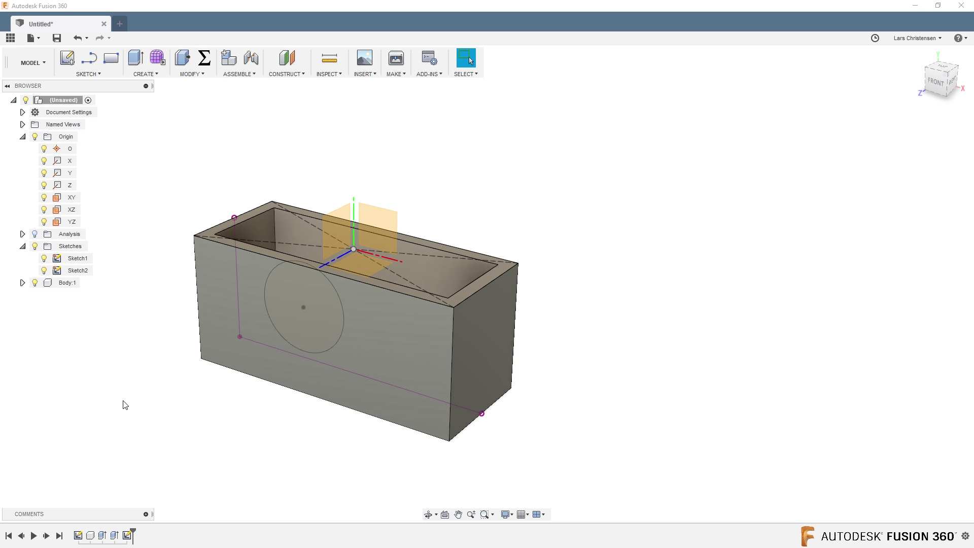
middle_click_drag(127, 359, 112, 340, "shift")
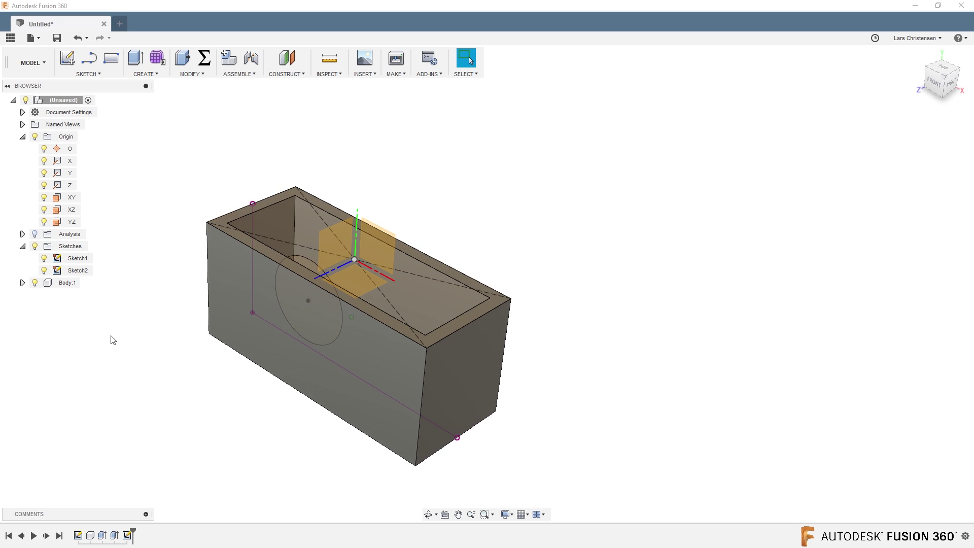
left_click(136, 59)
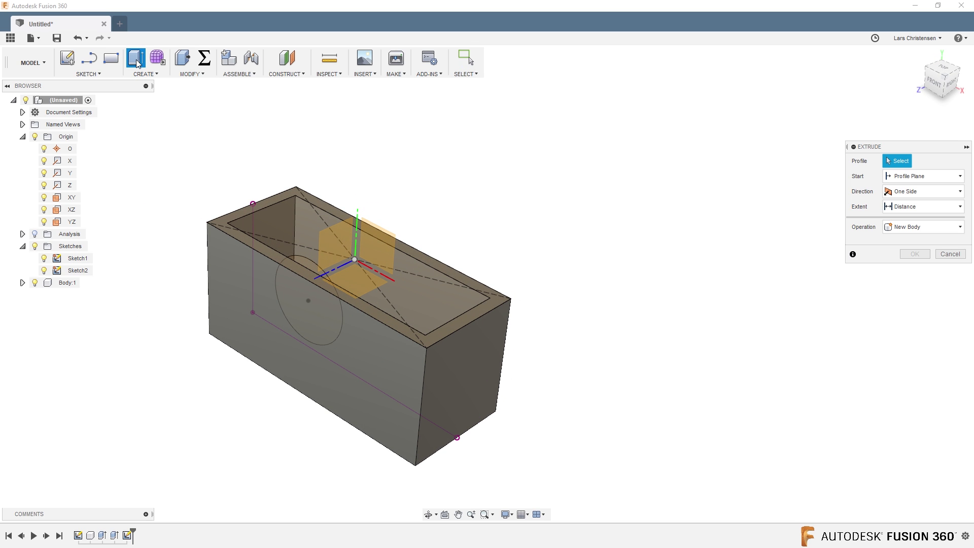
left_click(950, 254)
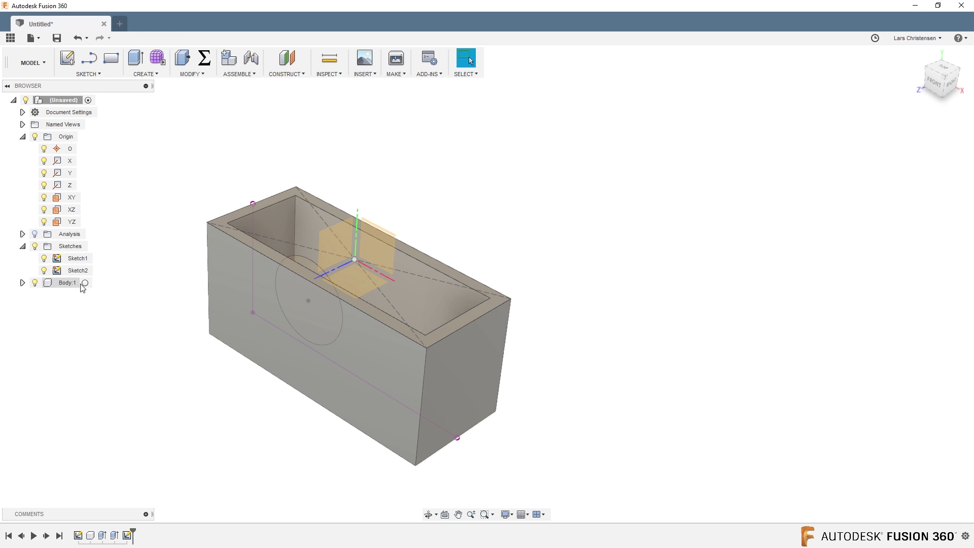
Activate the Body component and start an Extrude with the circle inside the box as its profile
left_click(80, 283)
left_click(78, 61)
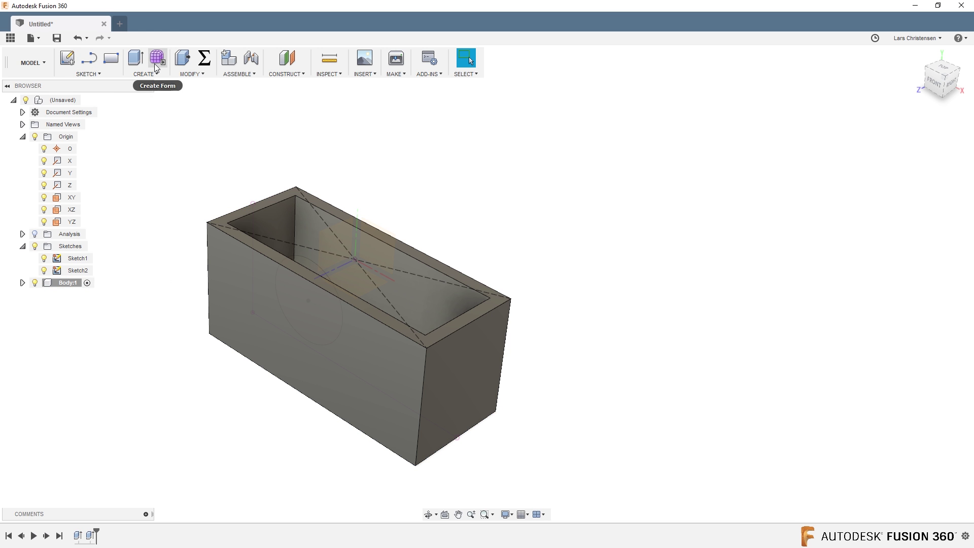
key("e")
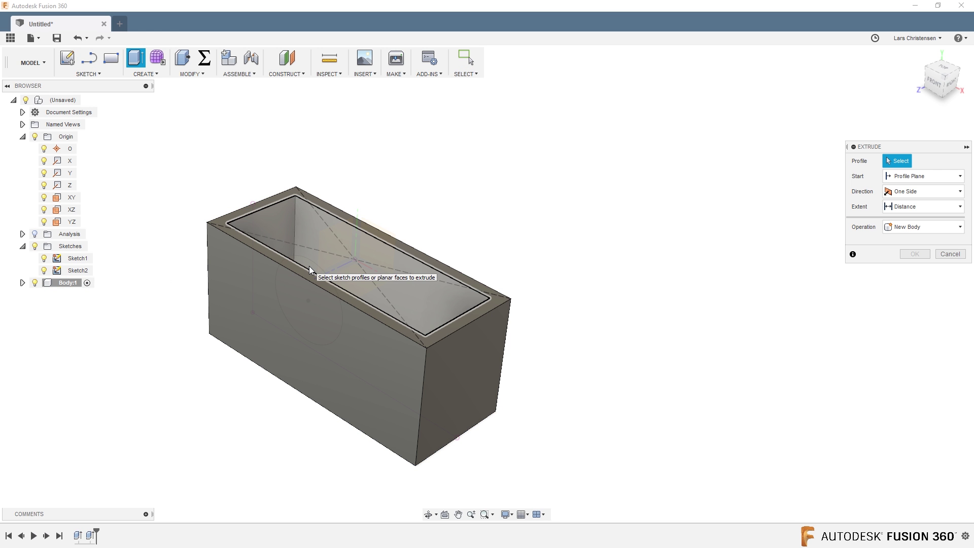
middle_click_drag(309, 266, 298, 296, "shift")
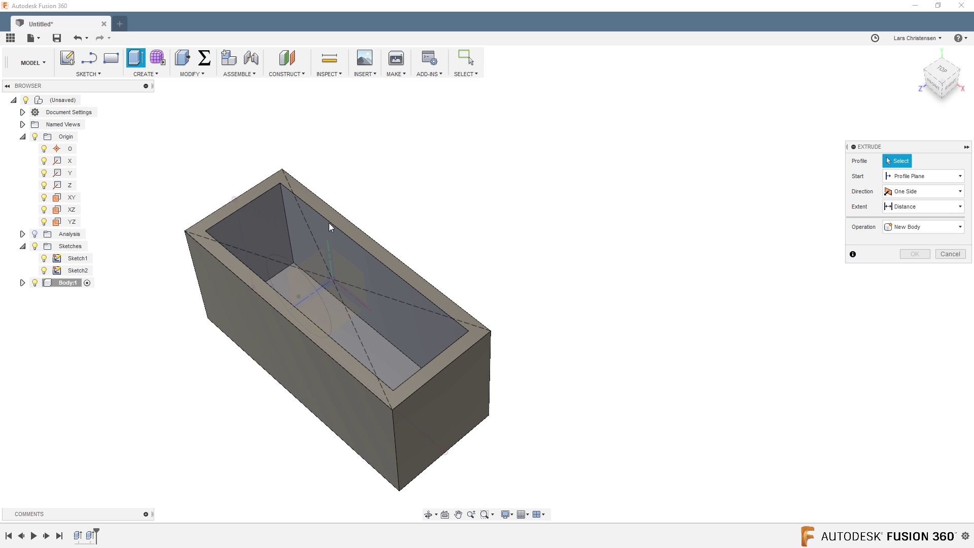
left_click(293, 281)
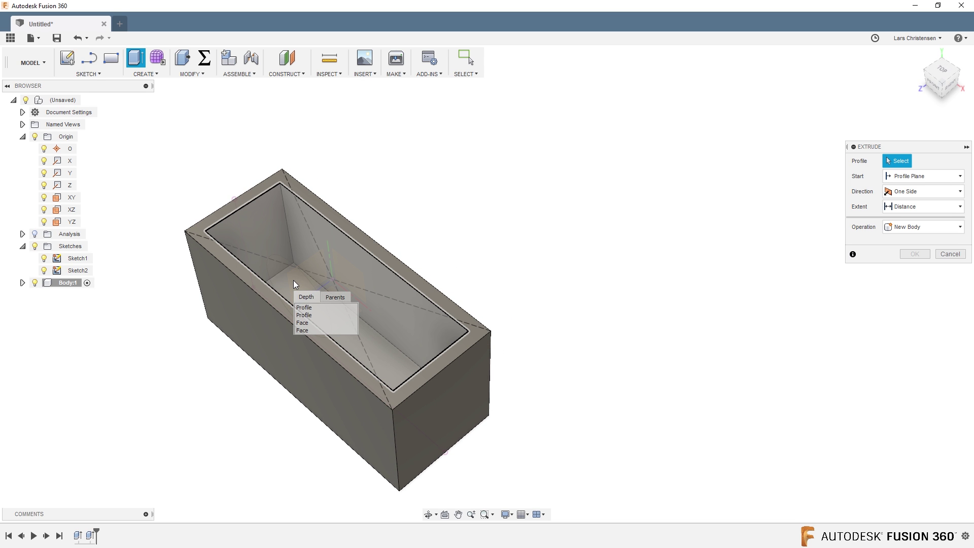
left_click(307, 316)
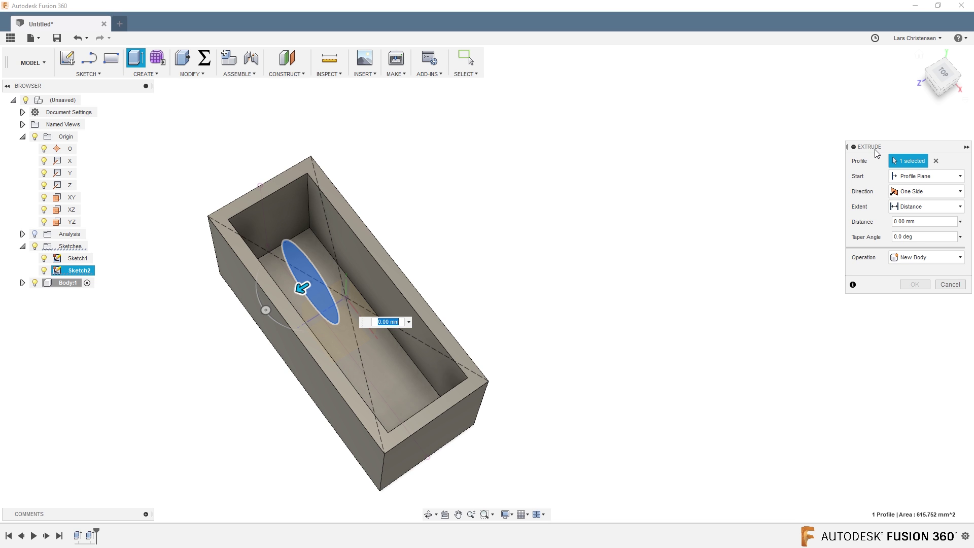
Extrude the circle 18 mm outward, starting from the box's outer front face and joined to the box
left_click(907, 178)
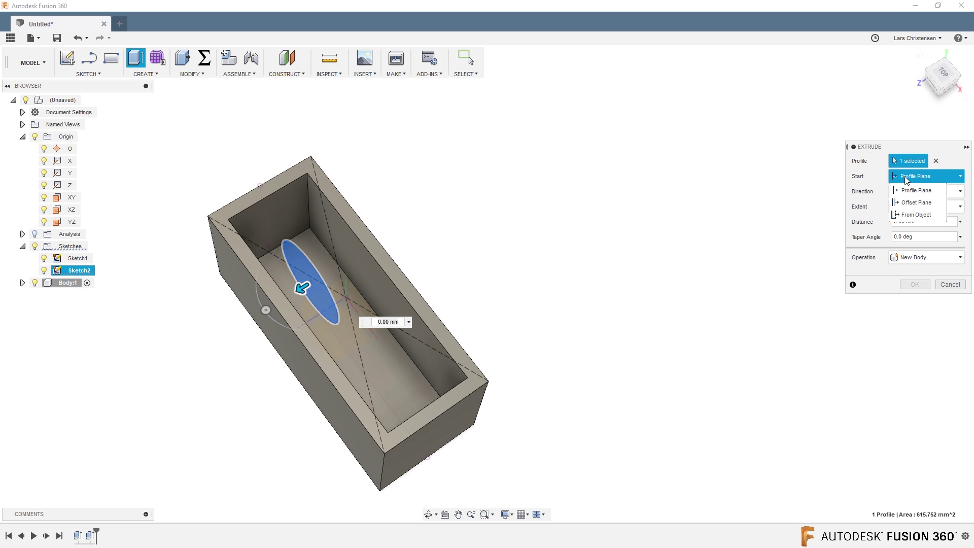
left_click(901, 215)
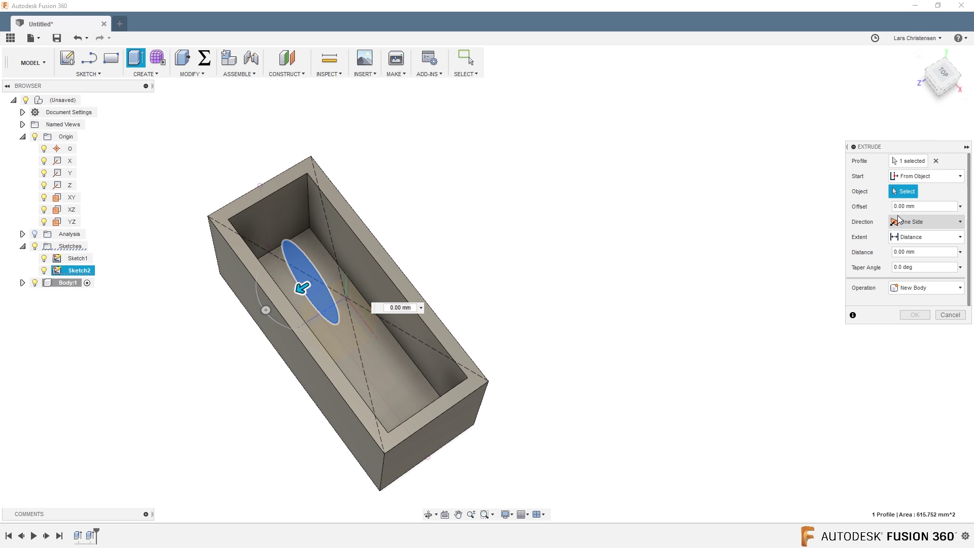
left_click(230, 271)
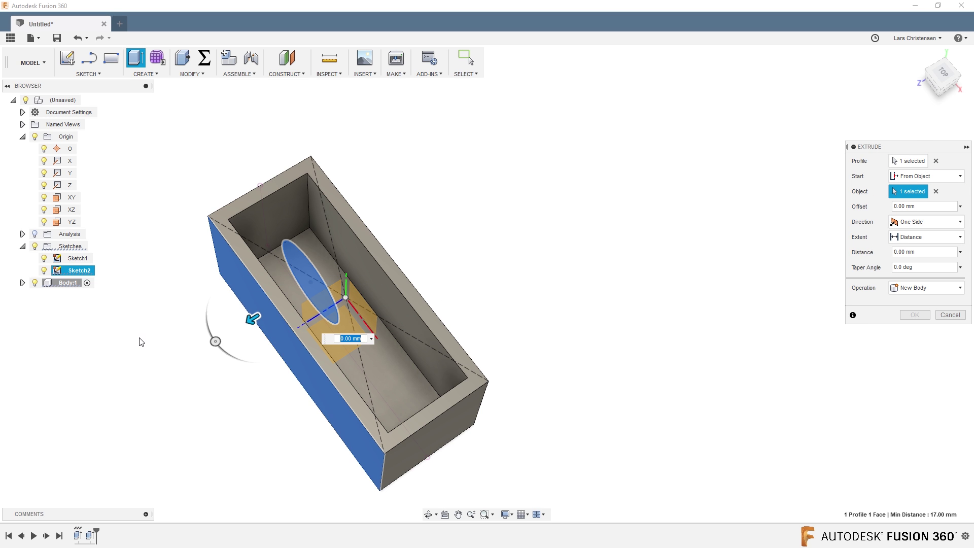
left_click_drag(251, 318, 198, 343)
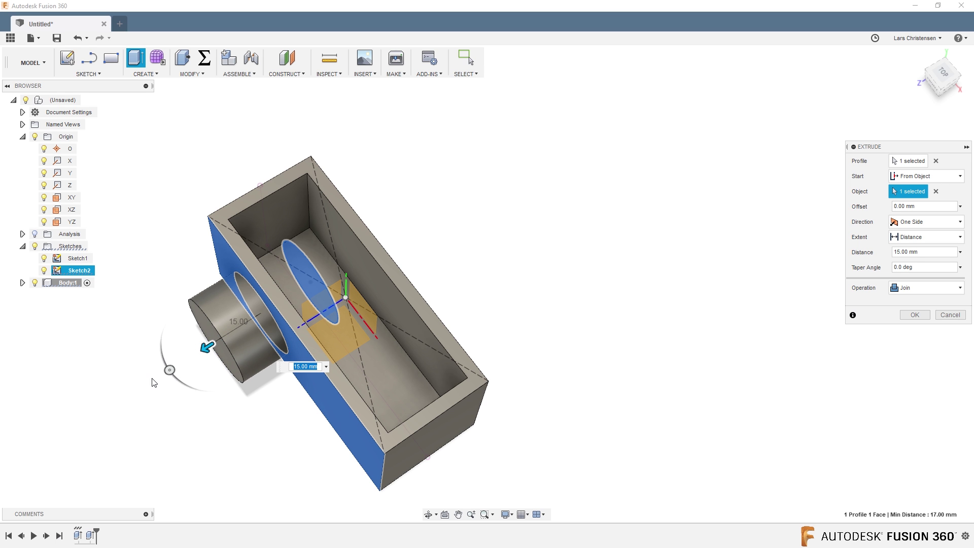
middle_click_drag(162, 374, 263, 307, "shift")
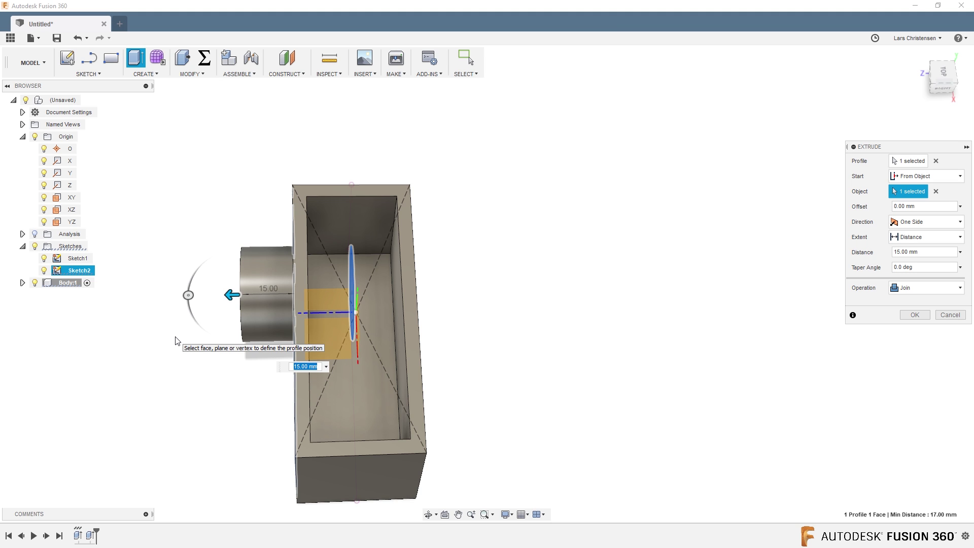
type("18")
key("Return")
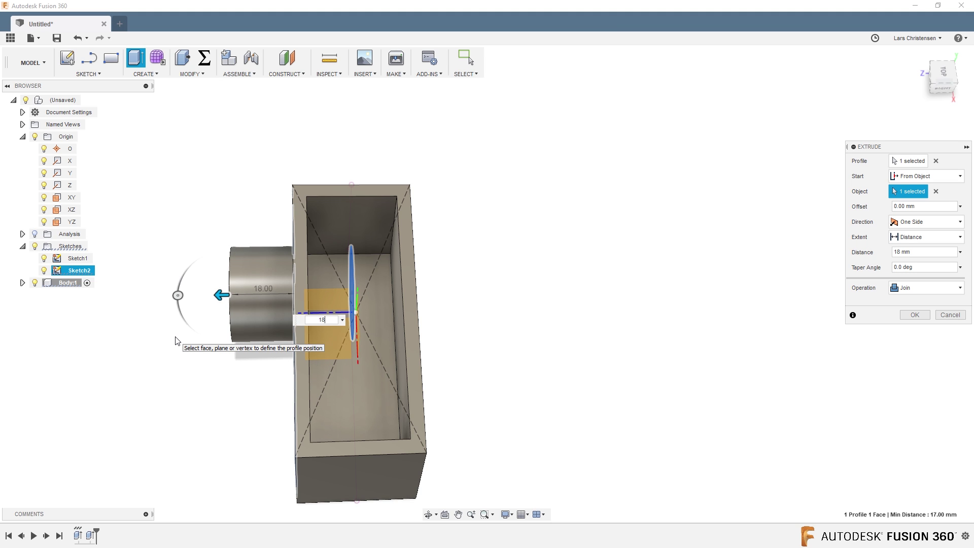
key("Return")
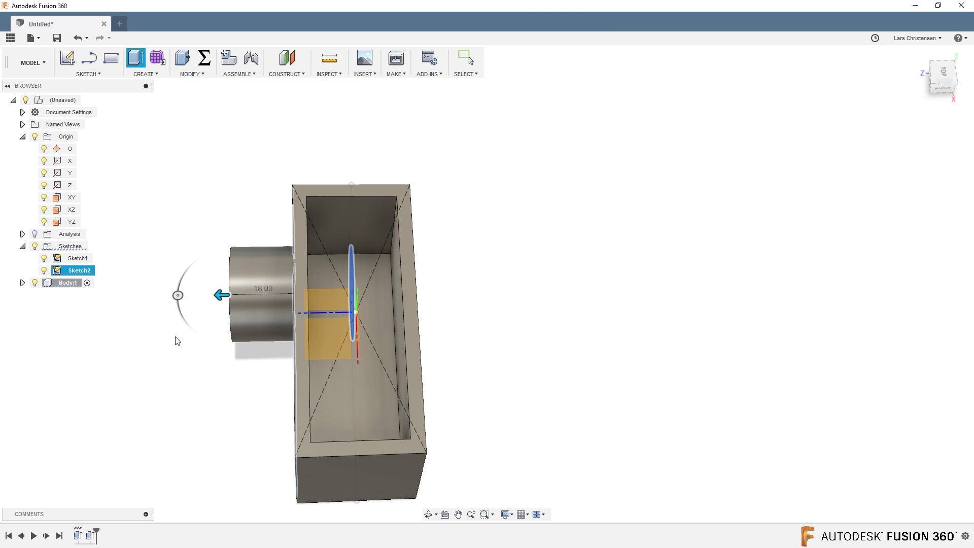
middle_click_drag(177, 341, 157, 336, "shift")
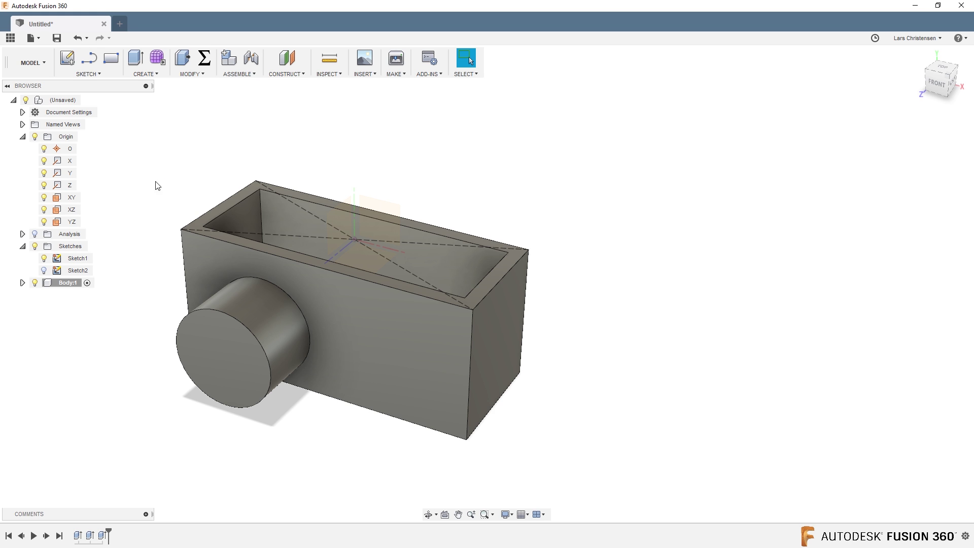
Shell the body to the inside with thickness Wallthicknes, removing the cylinder's end face and the inner face of the box's front wall
left_click(191, 75)
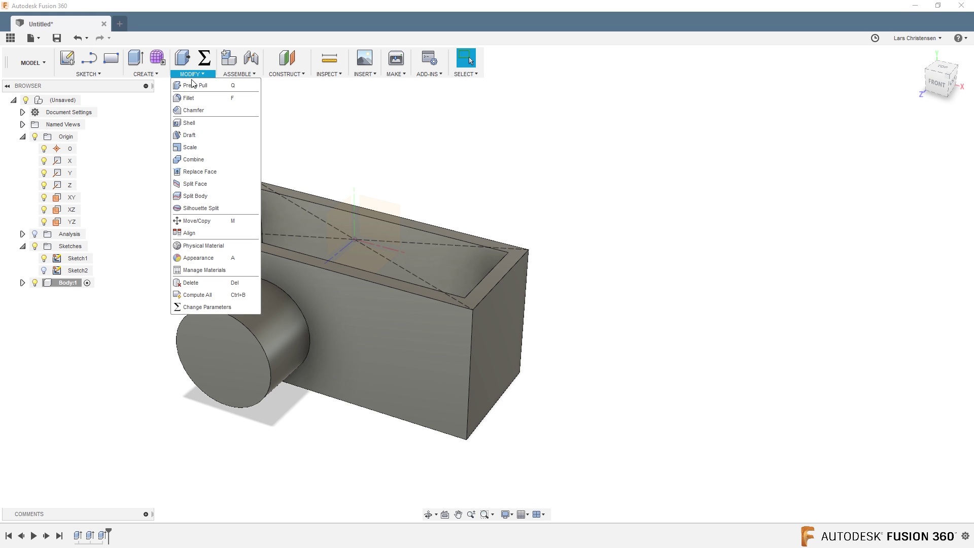
left_click(197, 122)
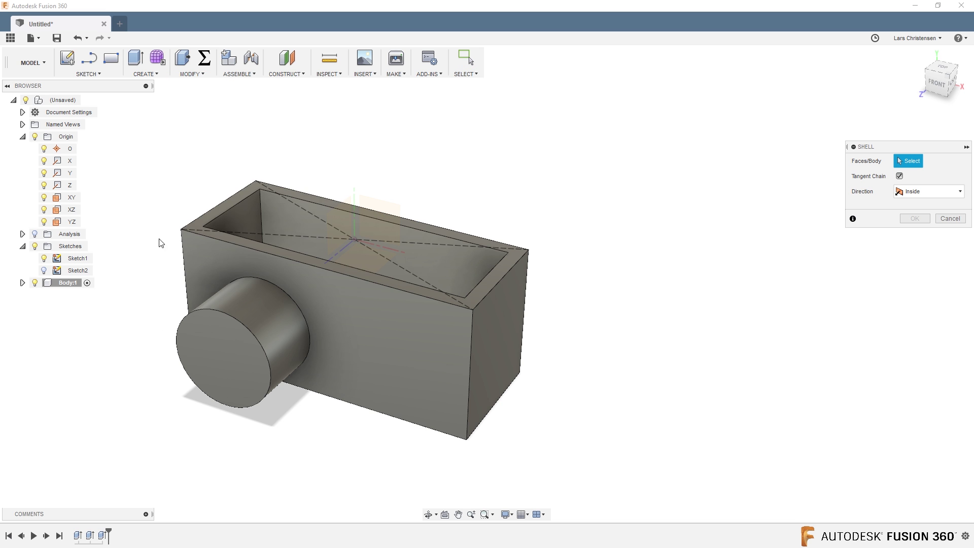
left_click(216, 363)
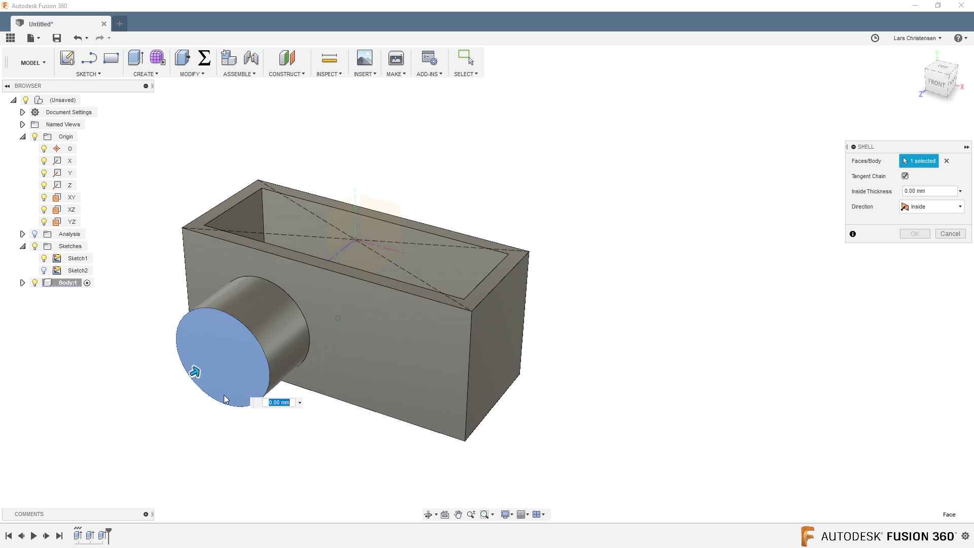
middle_click_drag(224, 395, 282, 330, "shift")
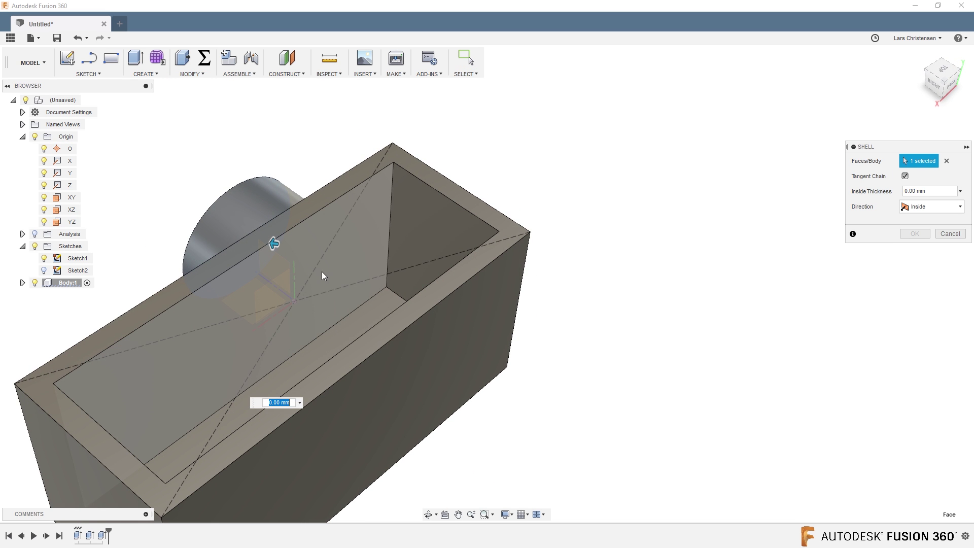
middle_click_drag(338, 277, 403, 239, "shift")
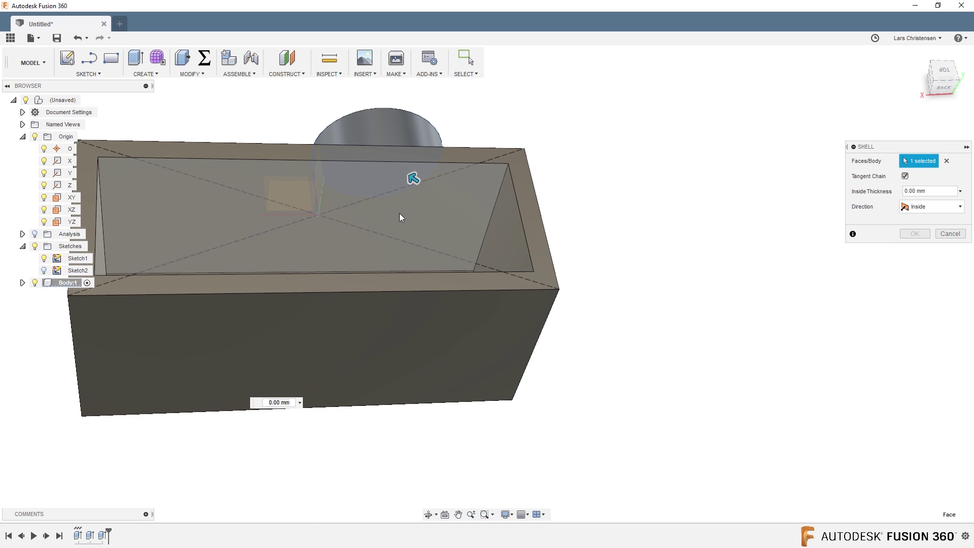
left_click(399, 217)
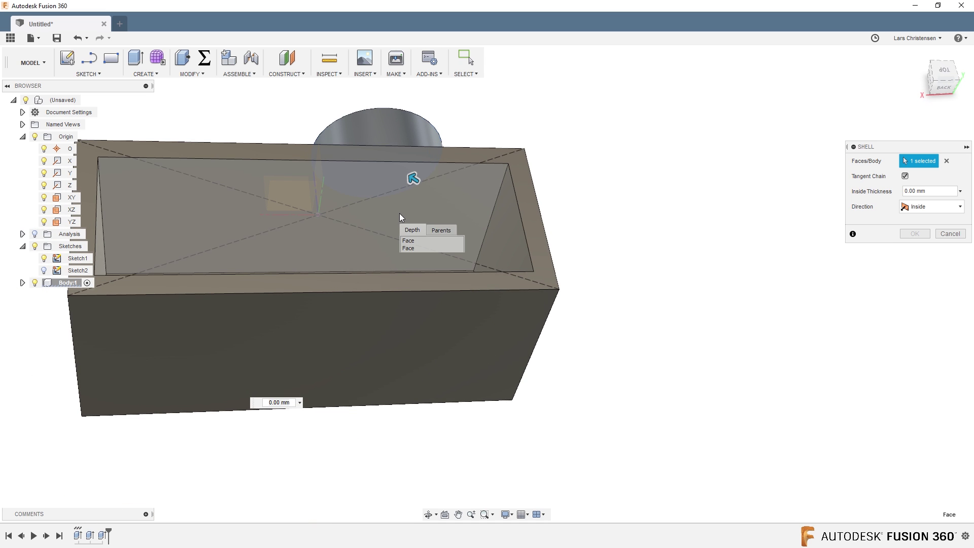
left_click(406, 242)
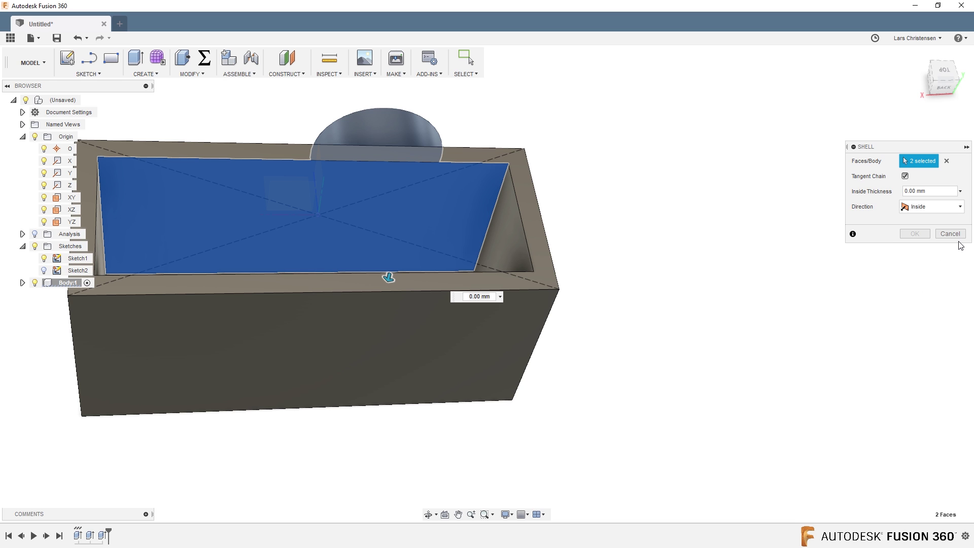
left_click(905, 191)
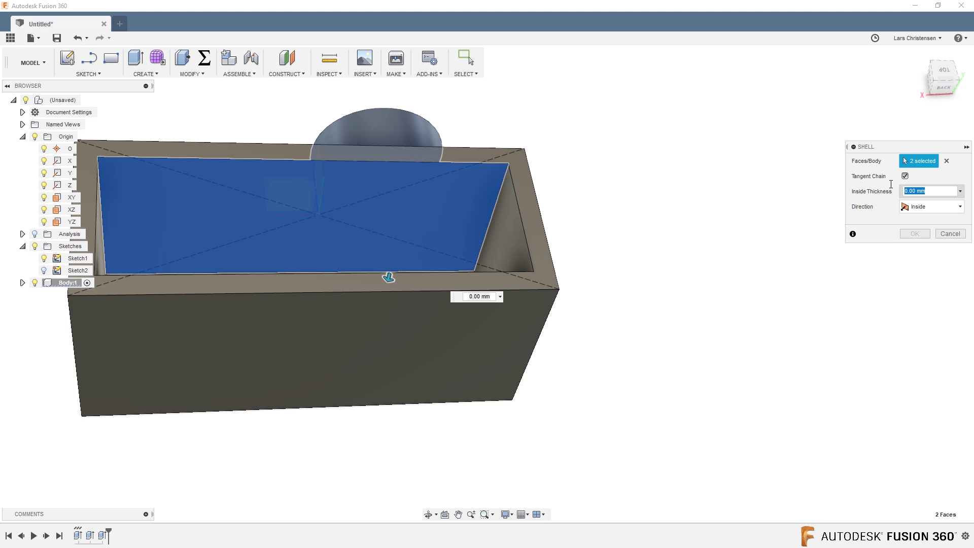
type("w")
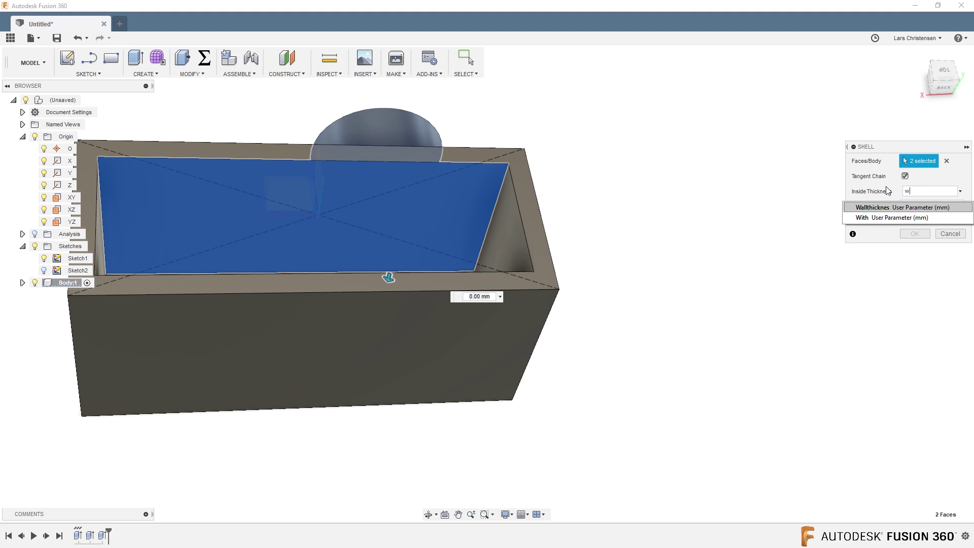
left_click(886, 208)
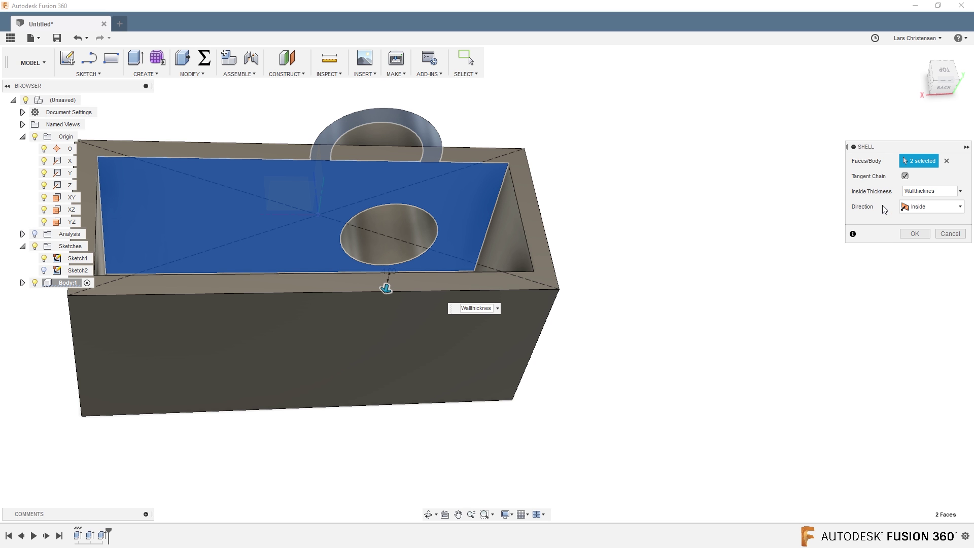
left_click(913, 234)
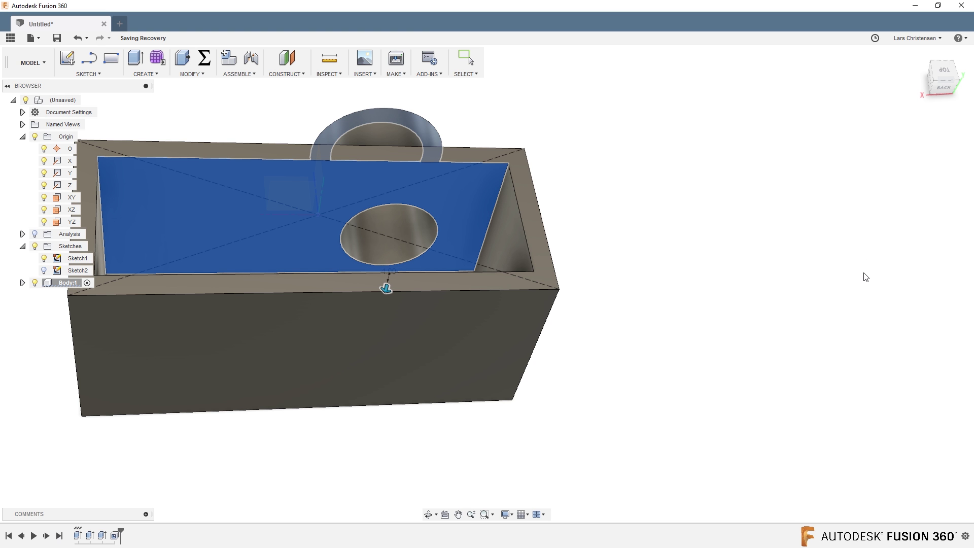
Set the Wallthicknes user parameter to 6 mm and check the box and cylinder walls
mouse_move(790, 330)
middle_mouse_down("shift")
mouse_move(718, 355)
mouse_move(708, 371)
mouse_move(516, 420)
mouse_move(282, 387)
mouse_move(263, 317)
mouse_move(245, 294)
mouse_move(215, 315)
mouse_move(243, 278)
mouse_move(227, 370)
mouse_move(179, 157)
mouse_move(215, 105)
middle_mouse_up("shift")
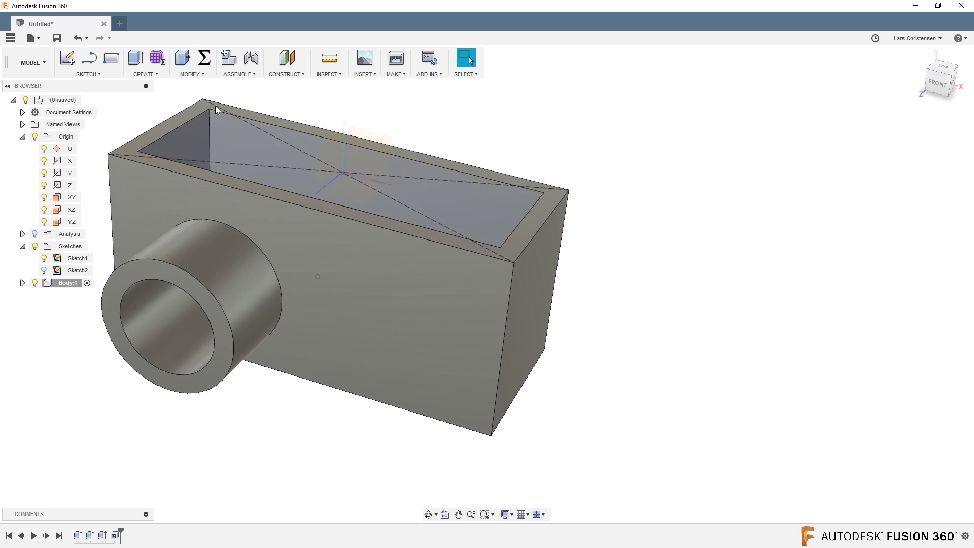
left_click(209, 61)
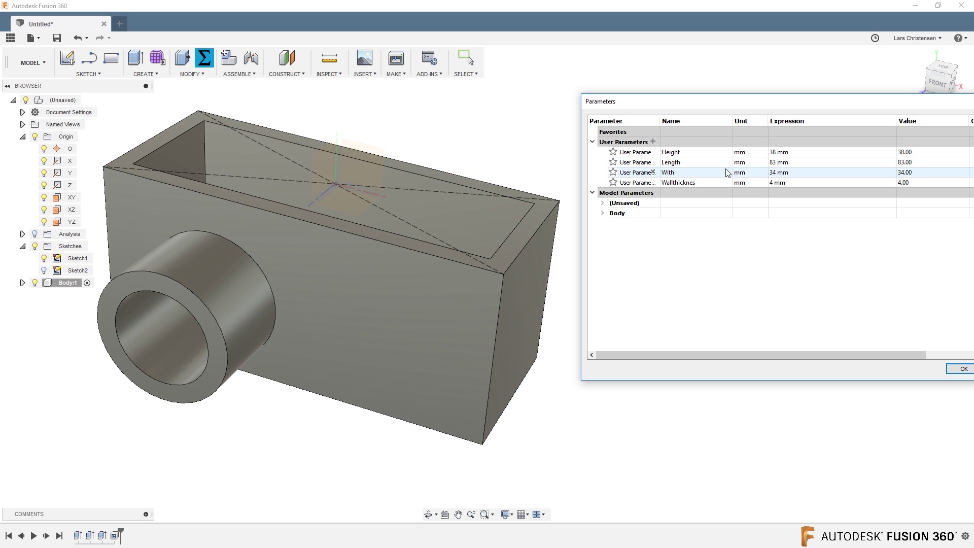
double_click(777, 182)
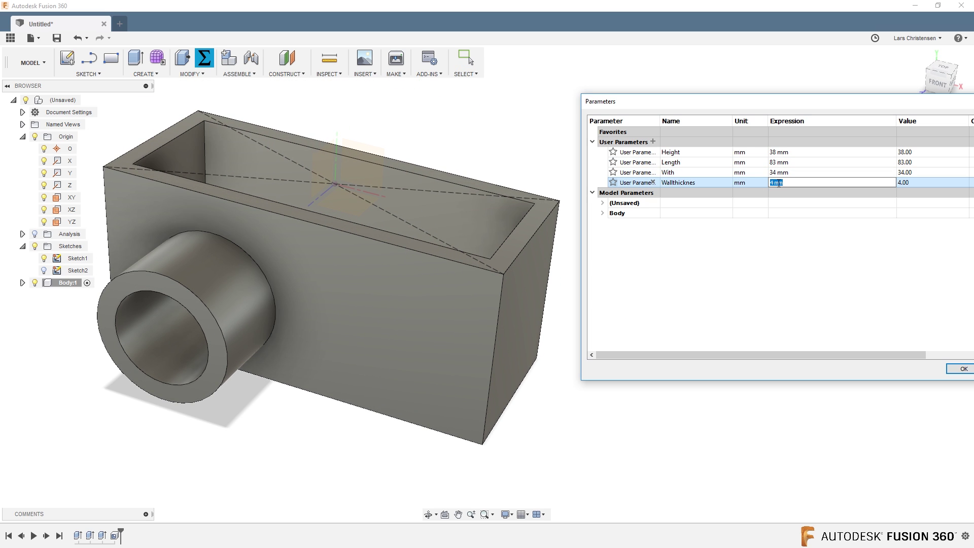
type("6")
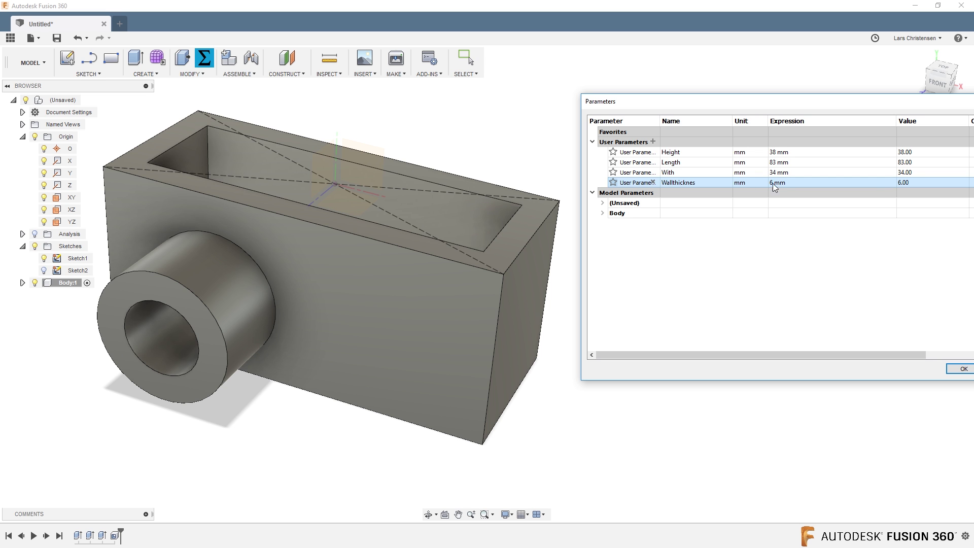
key("Return")
middle_click_drag(415, 248, 316, 292, "shift")
Set the Wallthicknes user parameter to 4 mm and inspect the hollow cylinder from the side
left_click(774, 183)
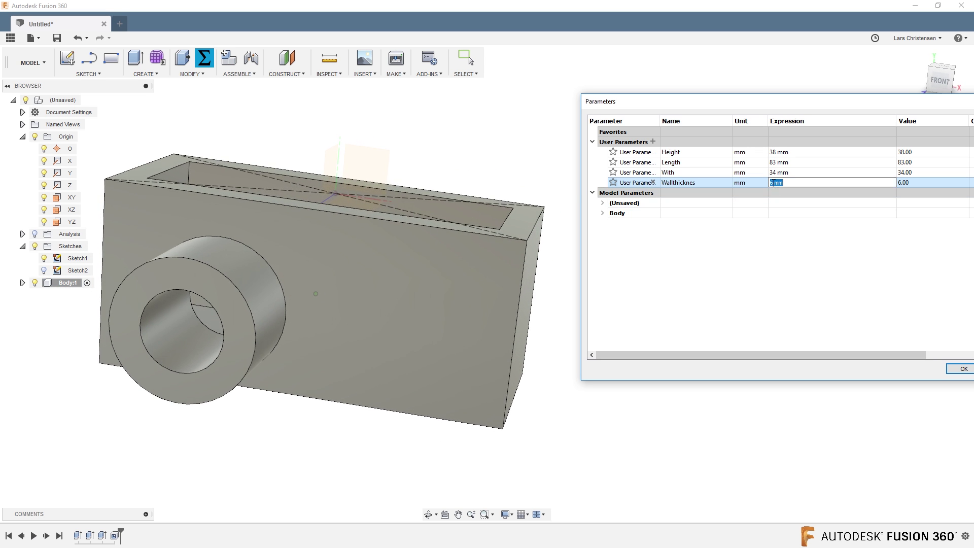
type("4")
key("Return")
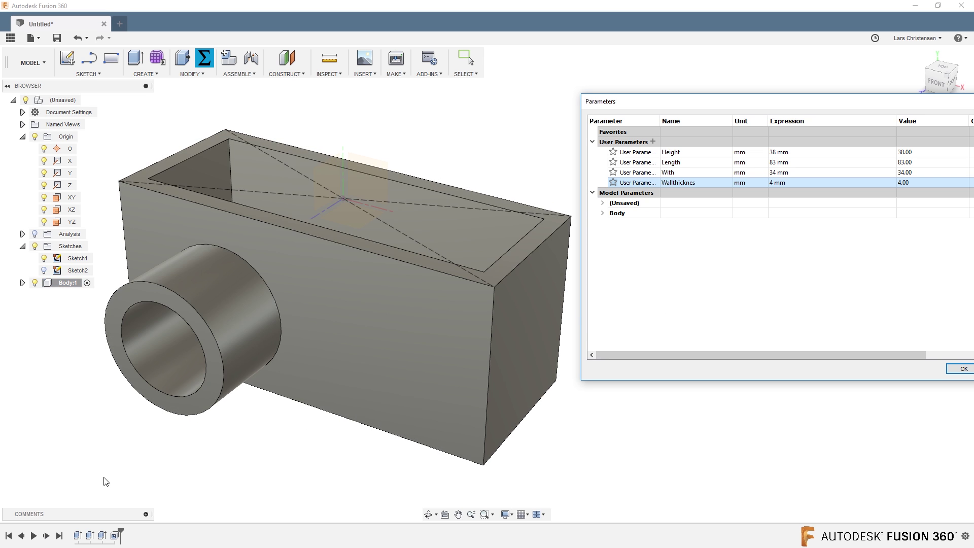
middle_click_drag(85, 485, 245, 267, "shift")
left_click(245, 267)
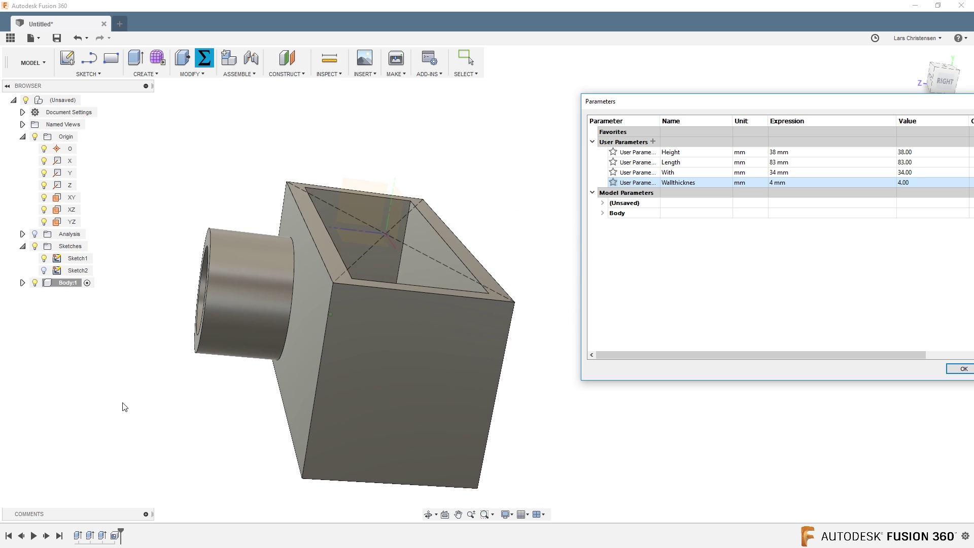
middle_click_drag(239, 269, 154, 373, "shift")
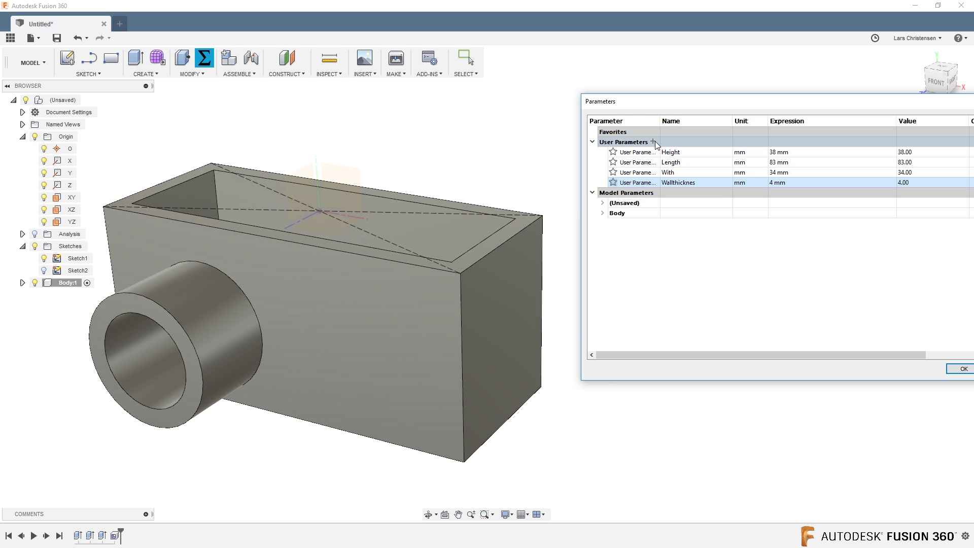
Add a user parameter named BossExtrude in mm with the expression 18, and close the parameter list
left_click(654, 142)
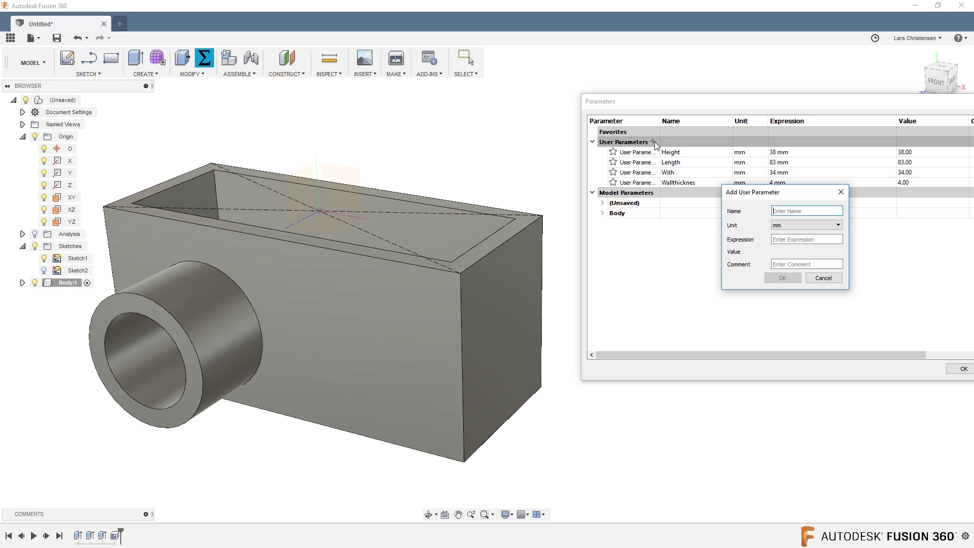
type("BossExtrude")
left_click(814, 238)
type("18")
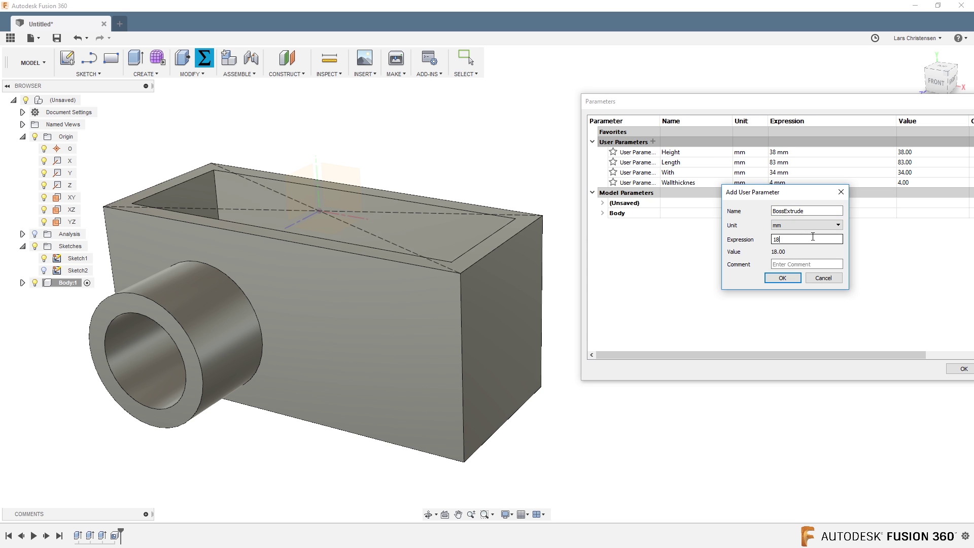
left_click(782, 277)
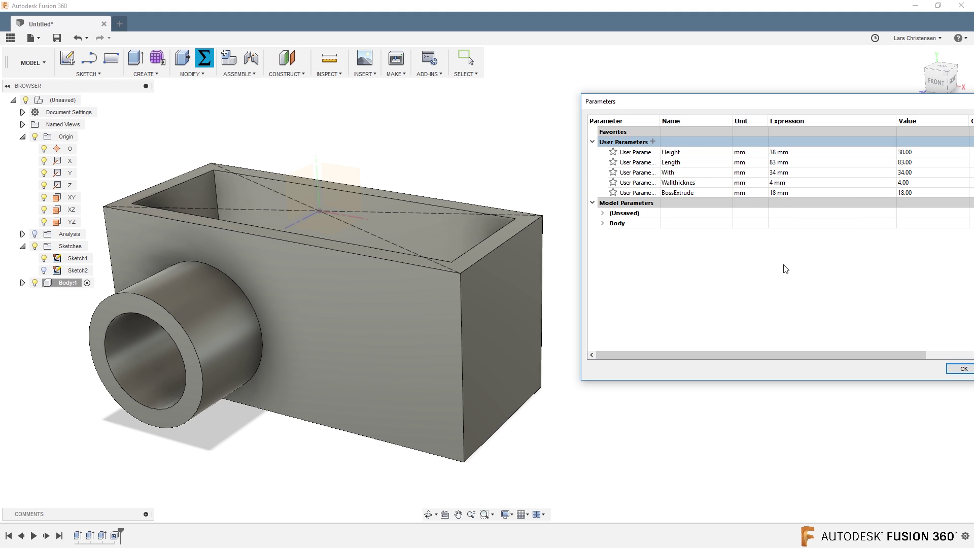
left_click(963, 369)
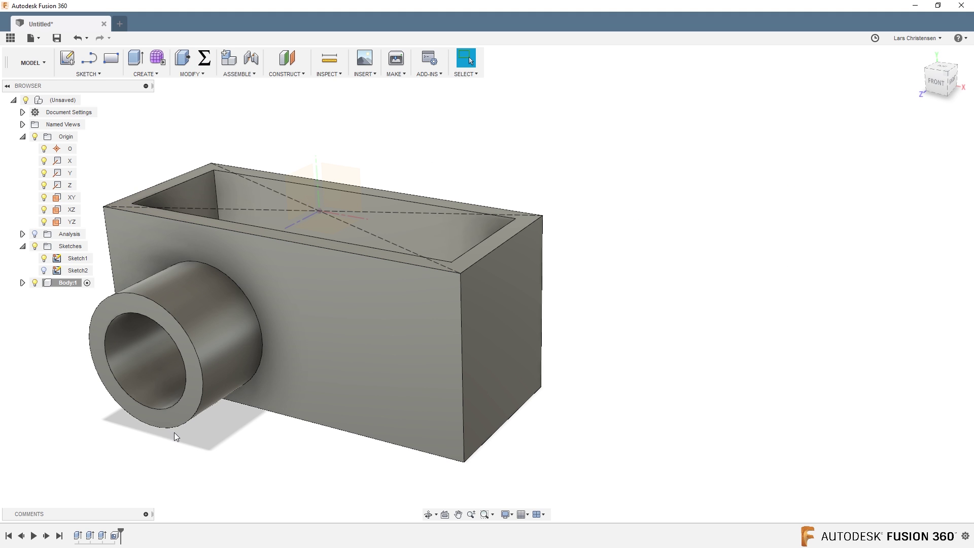
Edit the cylinder's extrude feature and set its distance to the BossExtrude parameter
right_click(102, 537)
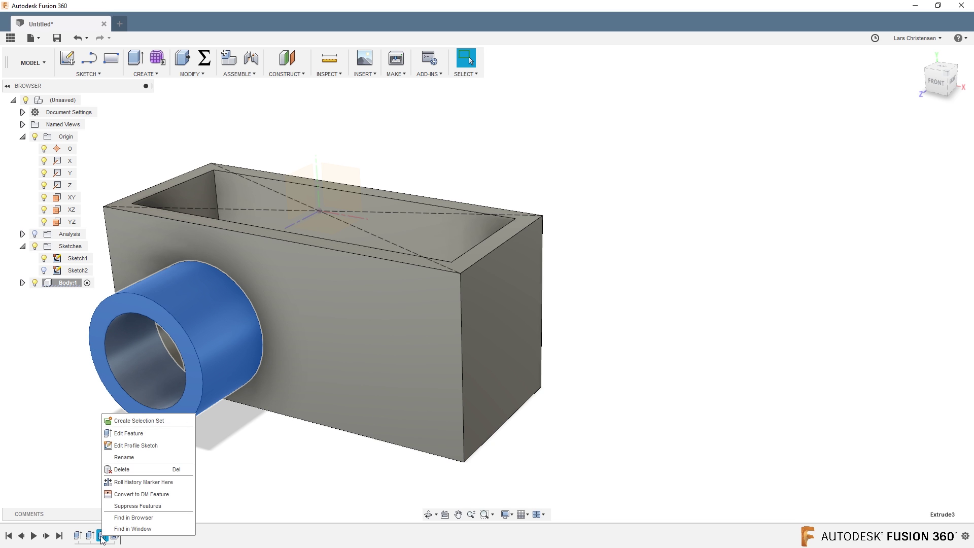
left_click(121, 444)
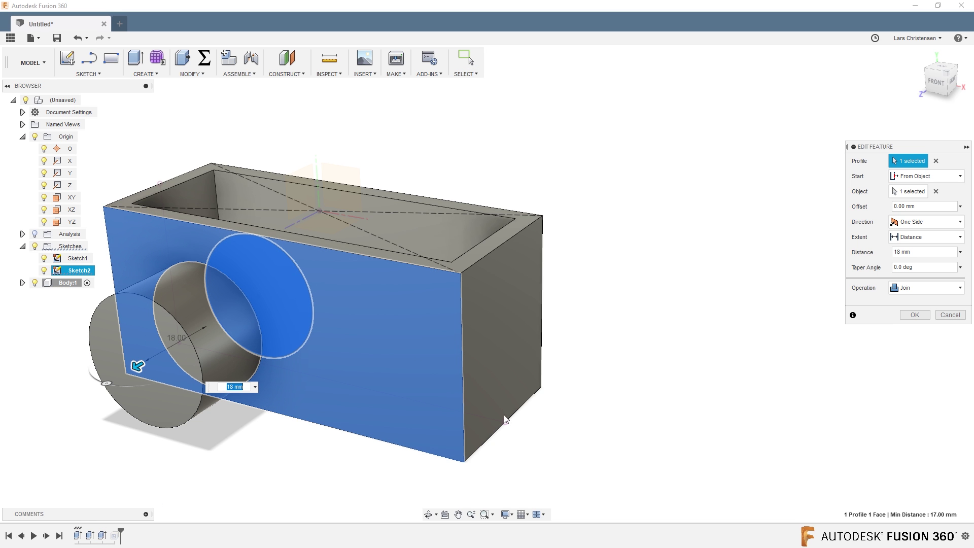
left_click(902, 252)
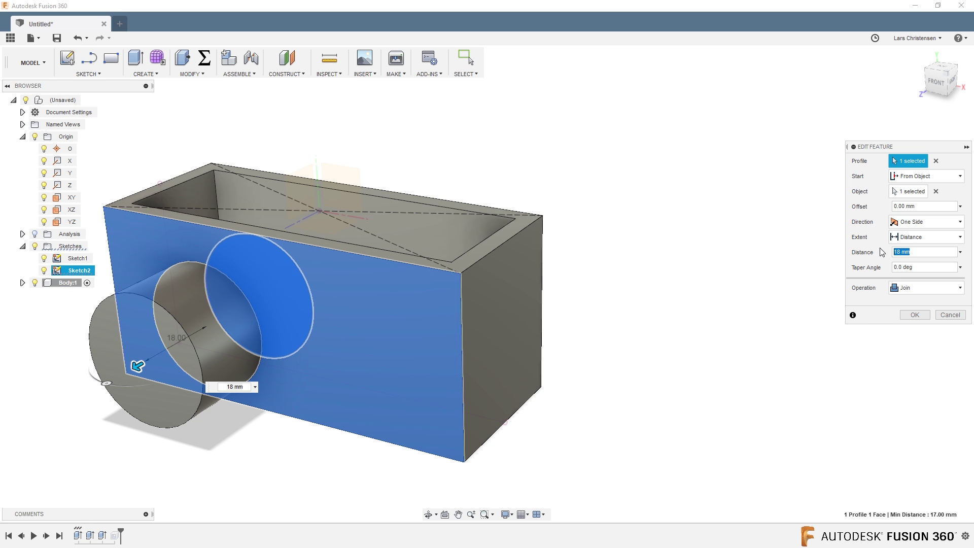
type("BossExtrude")
left_click(915, 314)
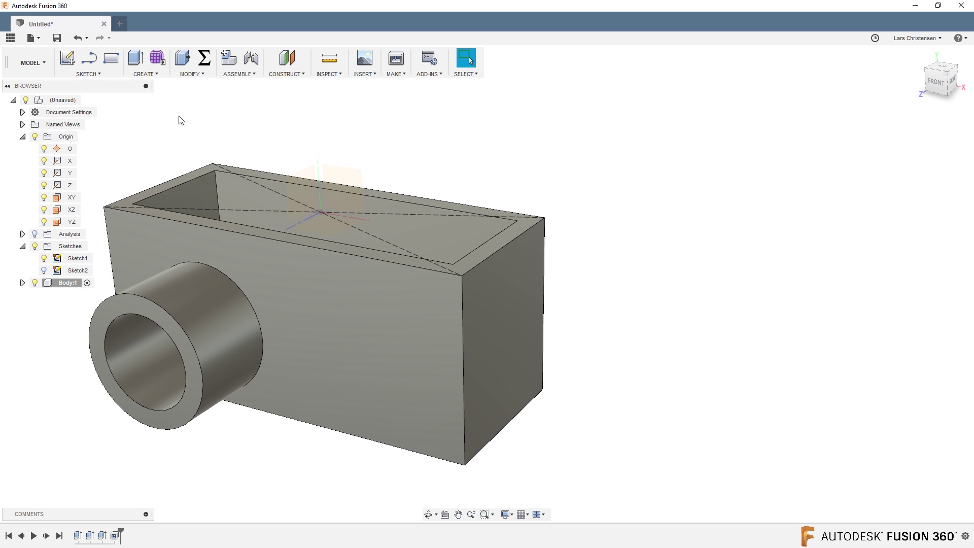
Set the BossExtrude user parameter to 25 mm
left_click(204, 59)
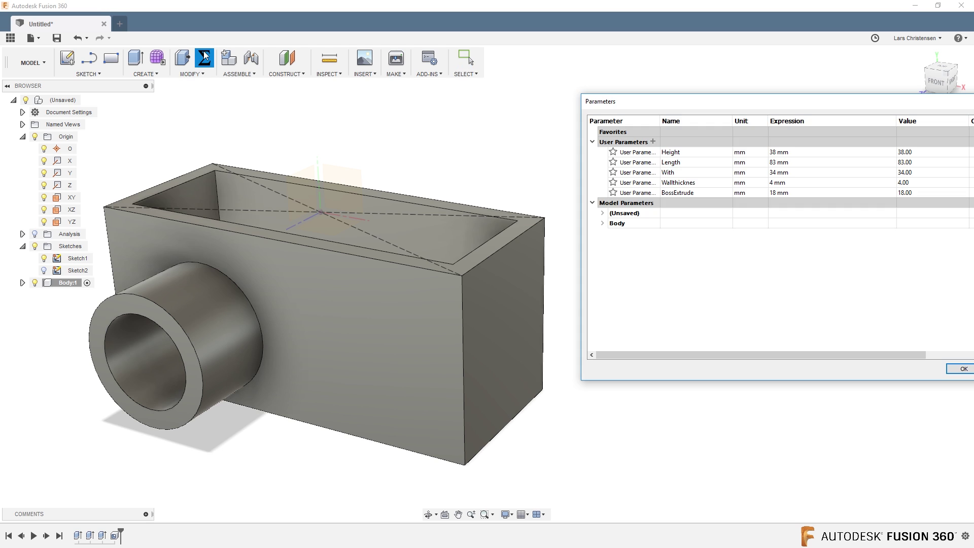
double_click(776, 193)
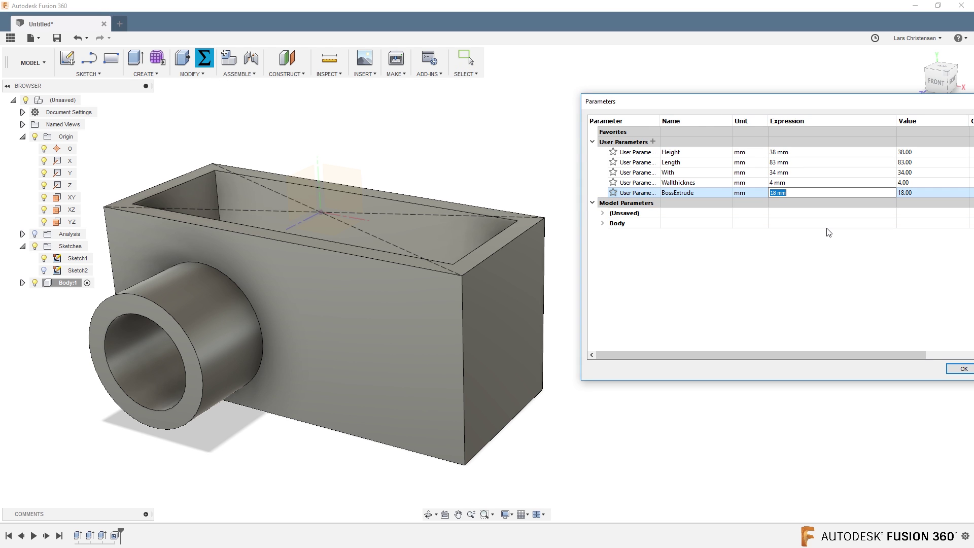
type("25")
key("Return")
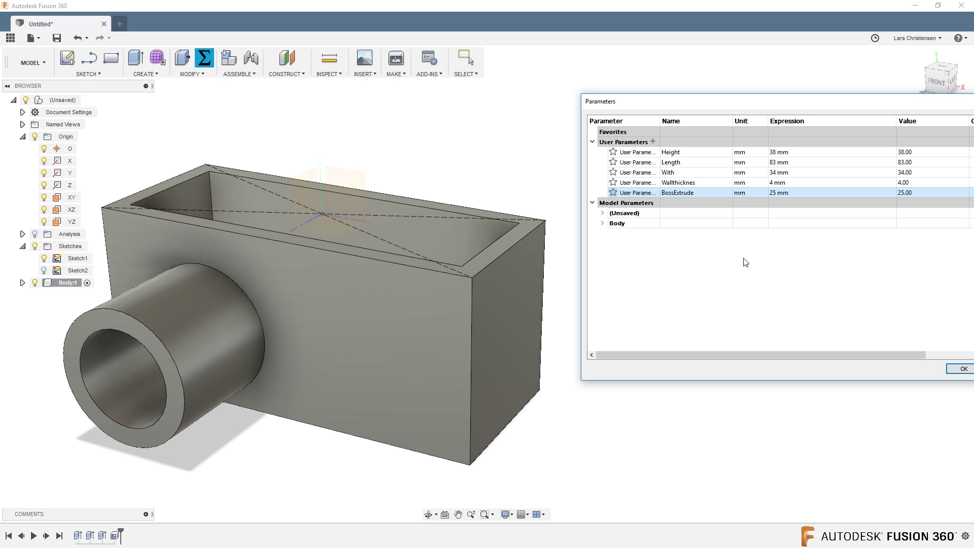
Set the Wallthicknes user parameter to 7 mm
double_click(773, 187)
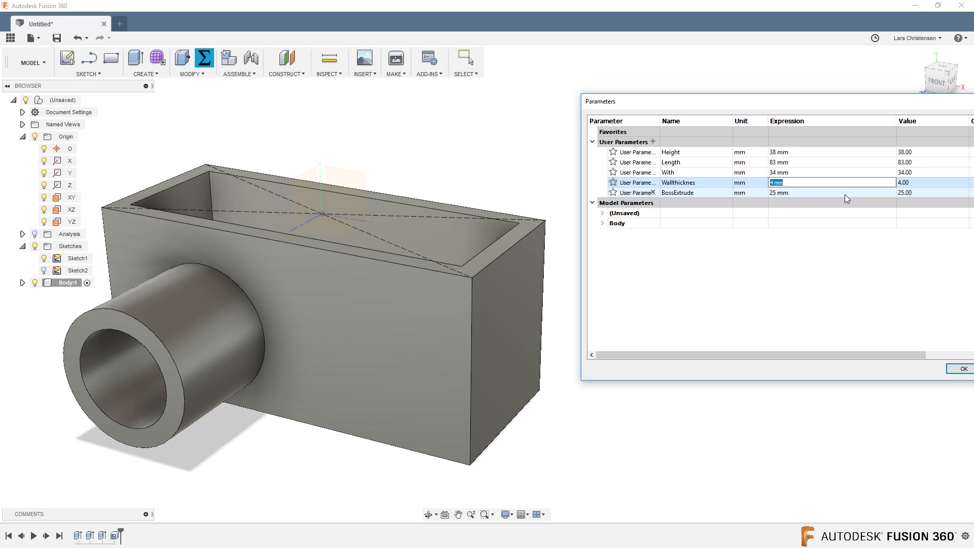
type("7")
key("Return")
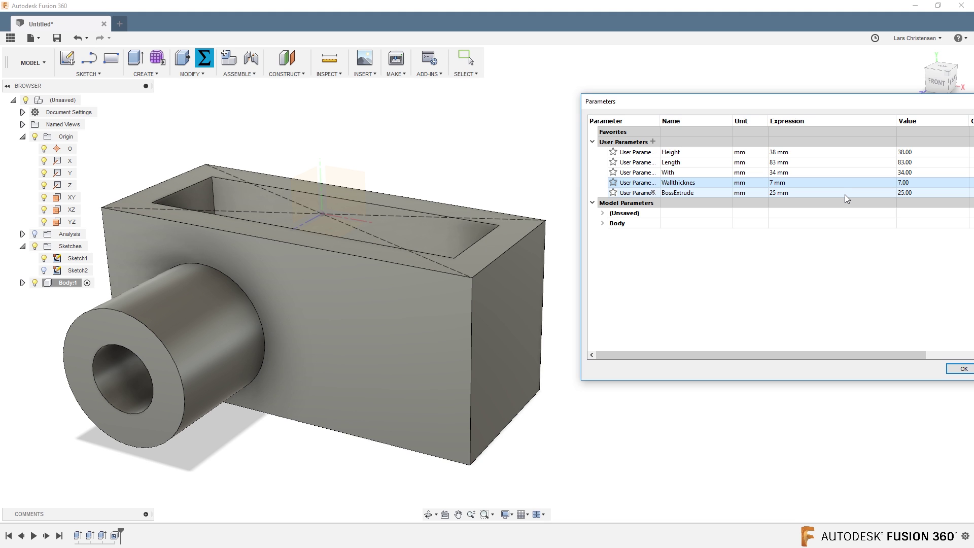
Set the Length user parameter to 200 mm and check the lengthened box
double_click(845, 162)
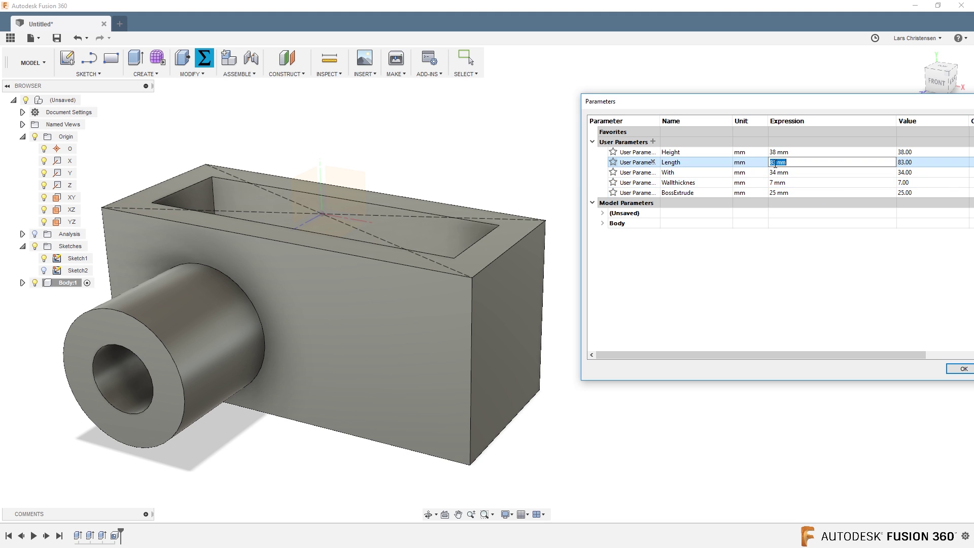
type("200")
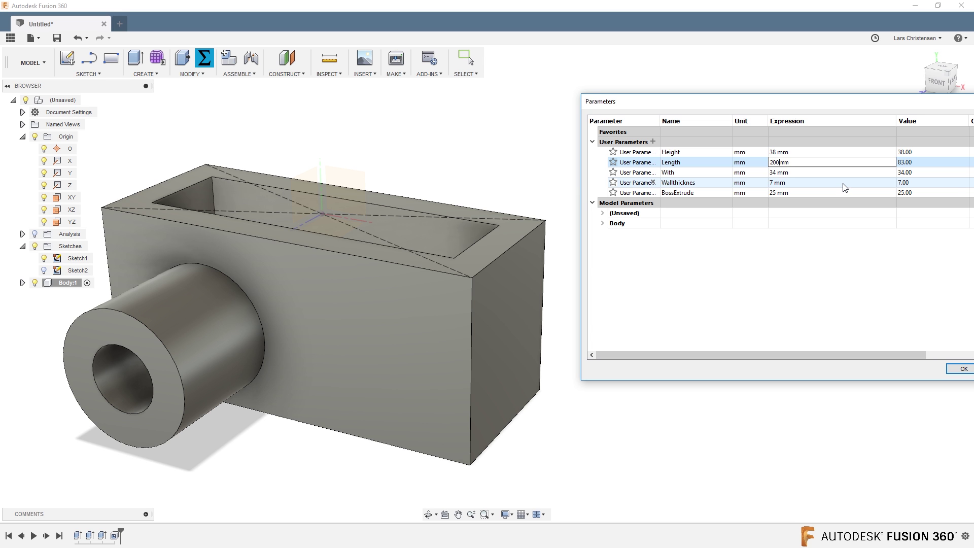
key("Return")
scroll(432, 310, "down", 3)
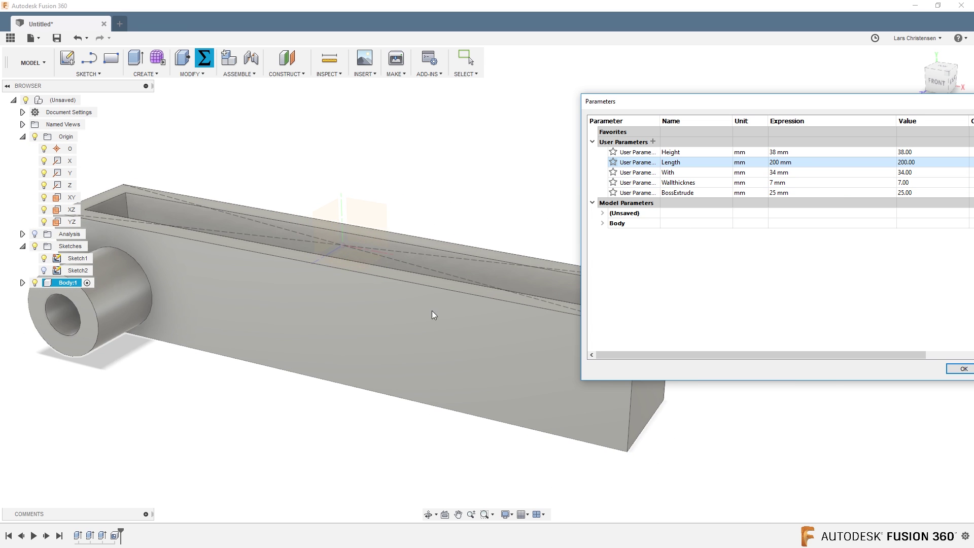
scroll(341, 394, "up", 2)
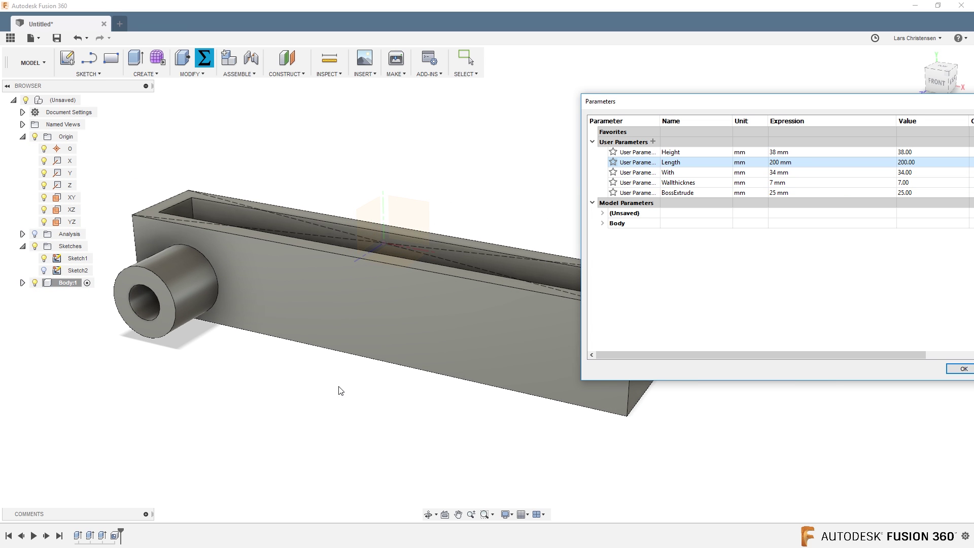